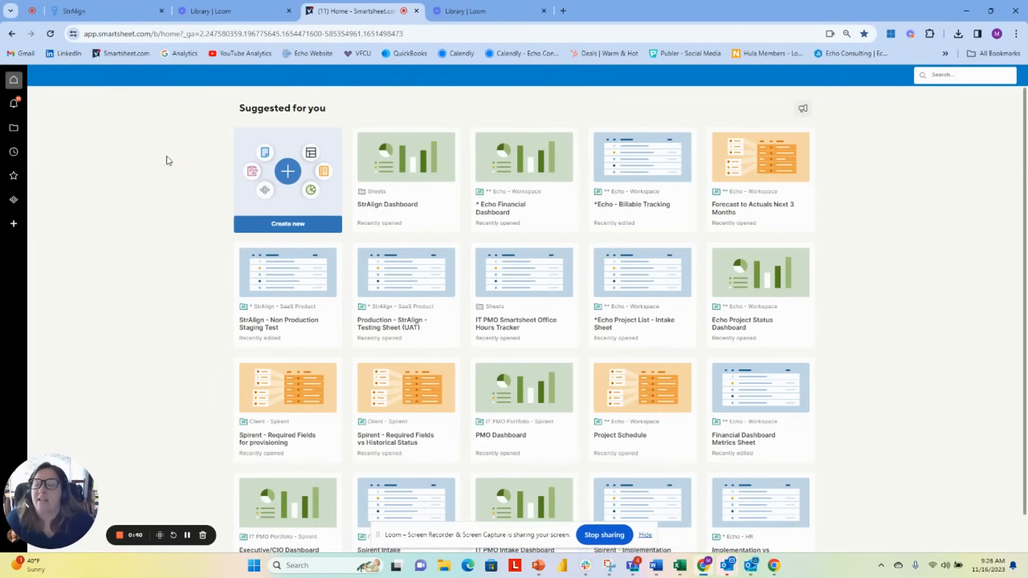
Step: Open the Project Management Office template from the template gallery and look through its portfolio dashboard preview
left_click(14, 225)
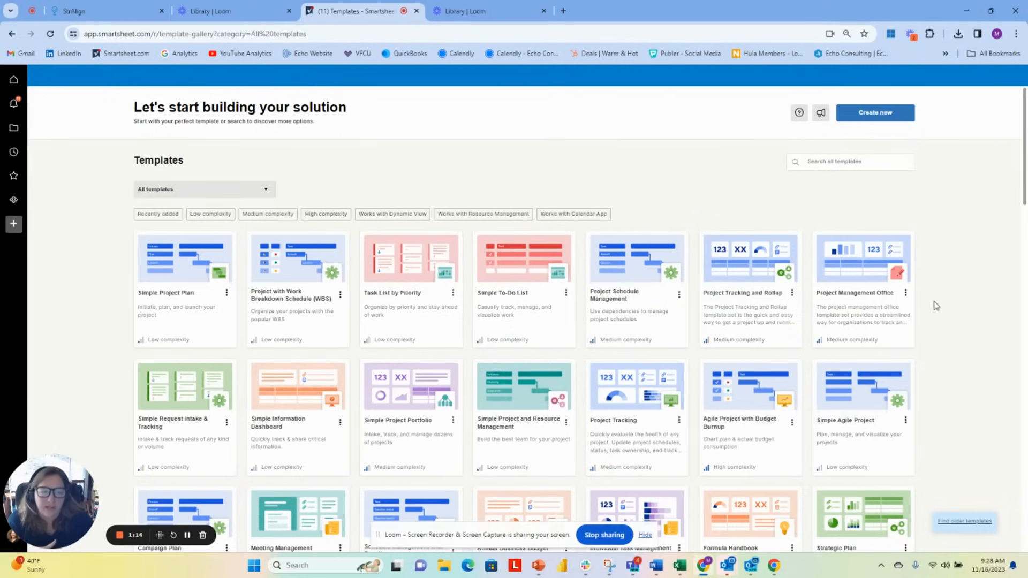
left_click(855, 255)
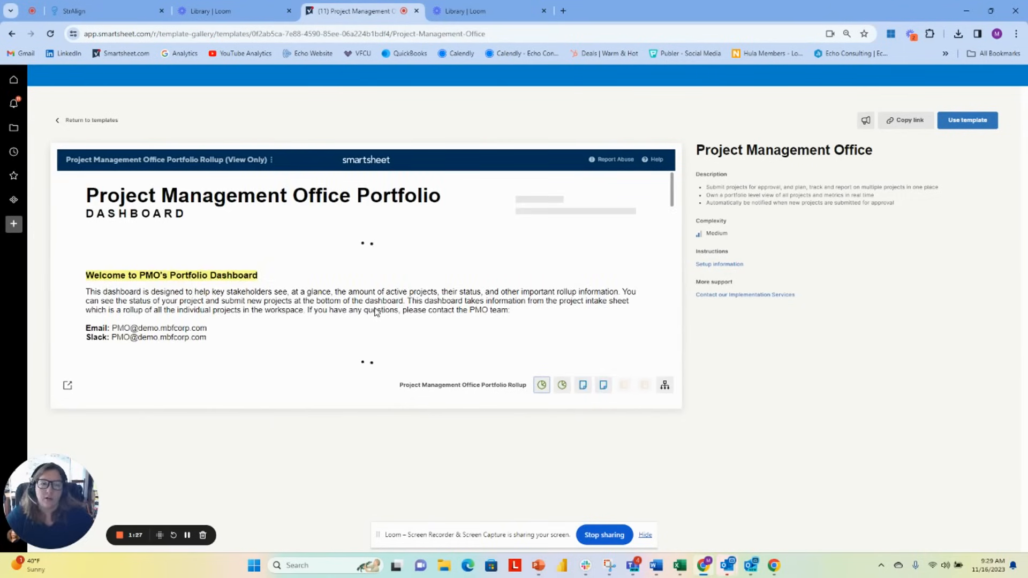
scroll(549, 255, "down", 5)
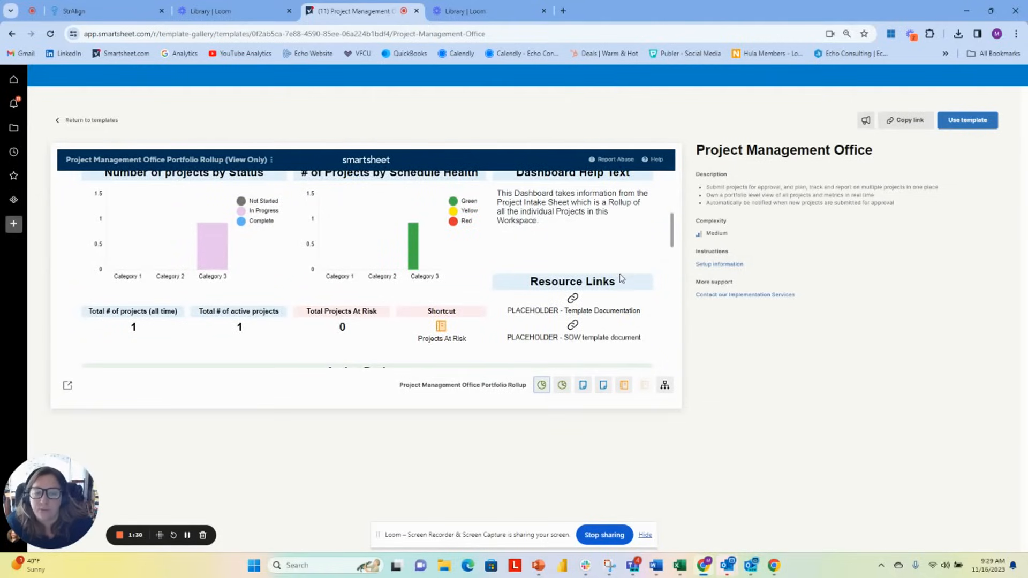
scroll(621, 278, "down", 5)
scroll(582, 307, "up", 2)
scroll(581, 307, "down", 1)
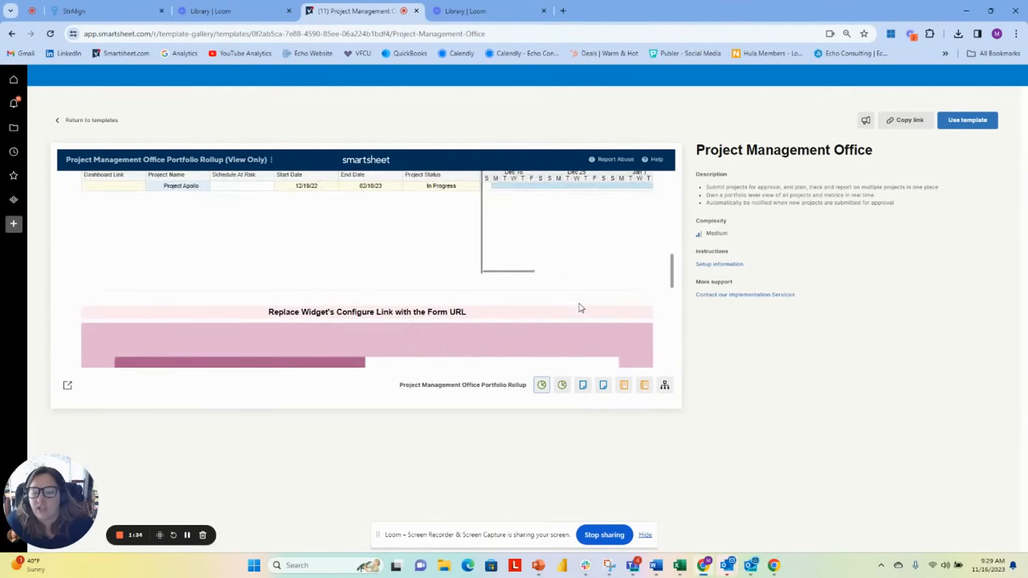
scroll(523, 296, "up", 8)
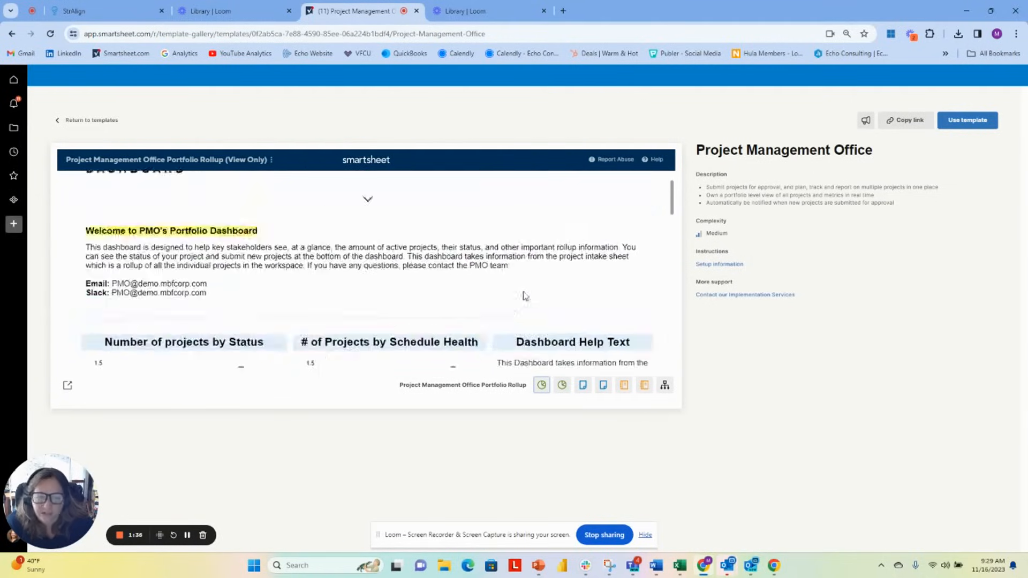
scroll(523, 294, "down", 15)
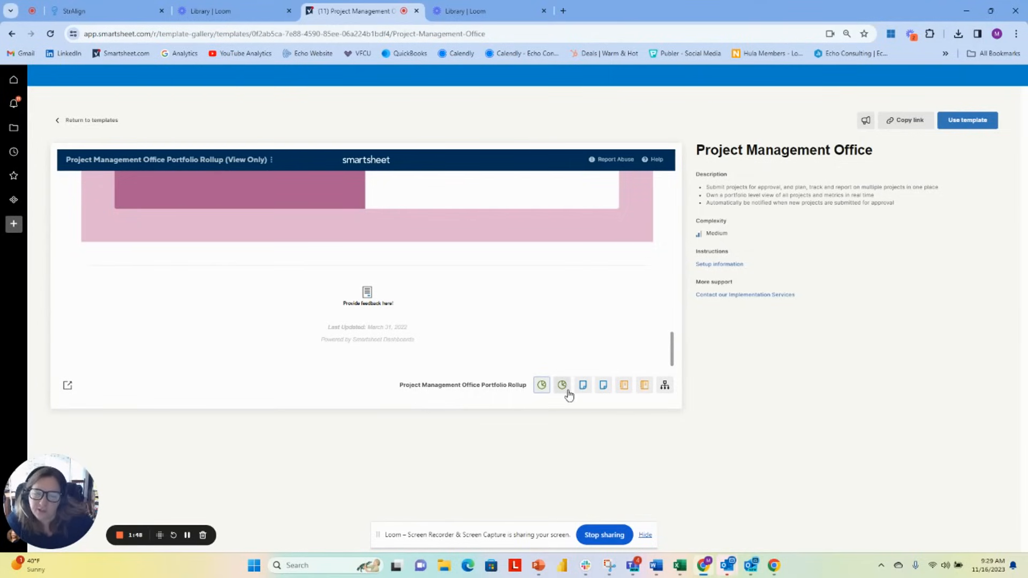
scroll(619, 345, "up", 15)
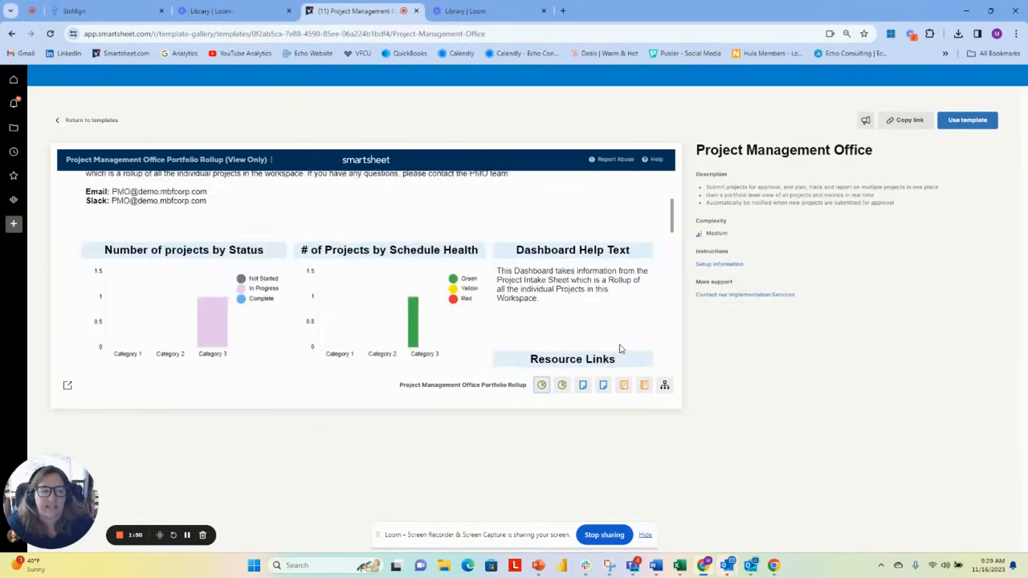
Step: Create a workspace from the Project Management Office template and expand its Project Level and Project Template folders
left_click(973, 120)
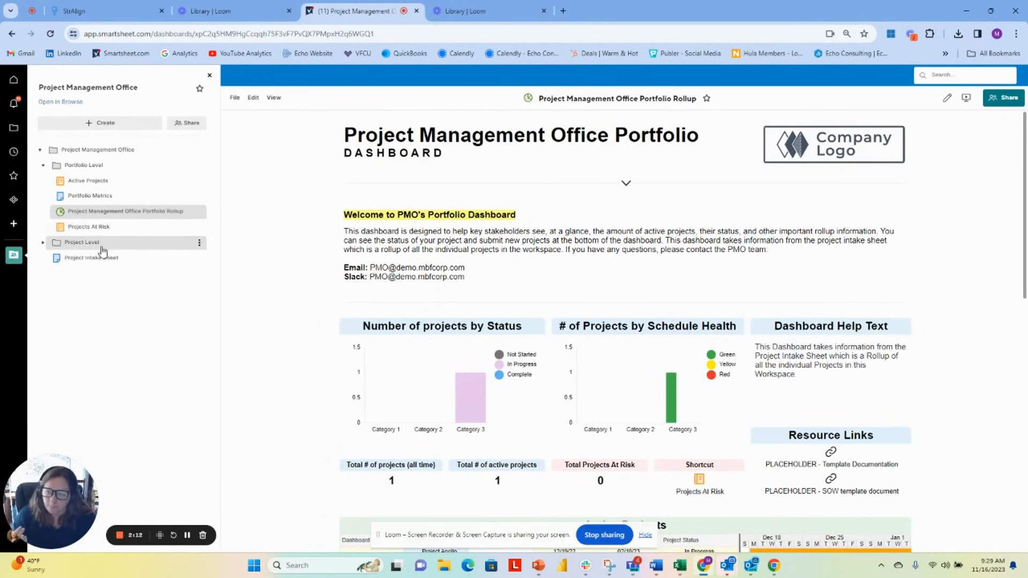
left_click(44, 243)
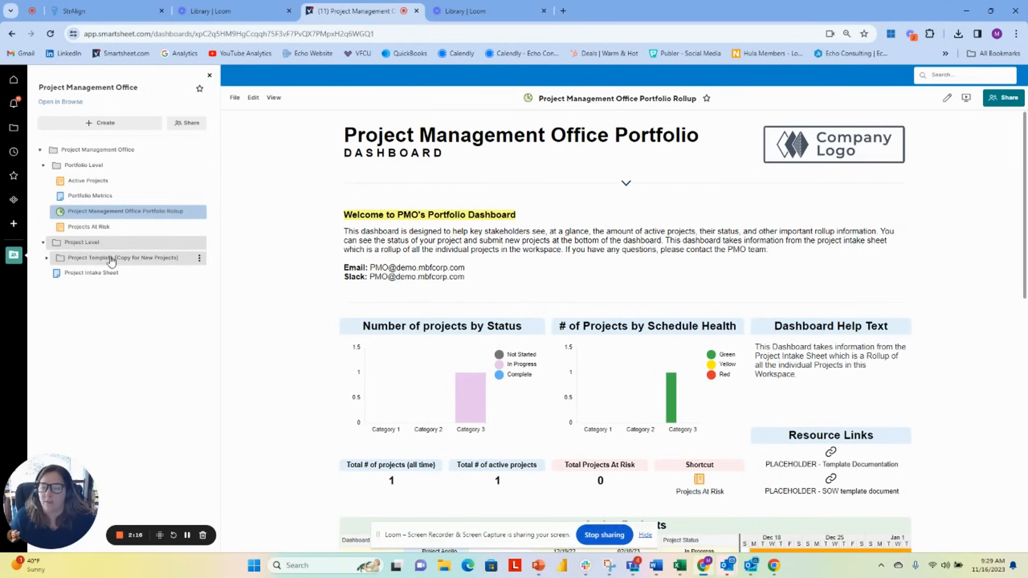
left_click(47, 258)
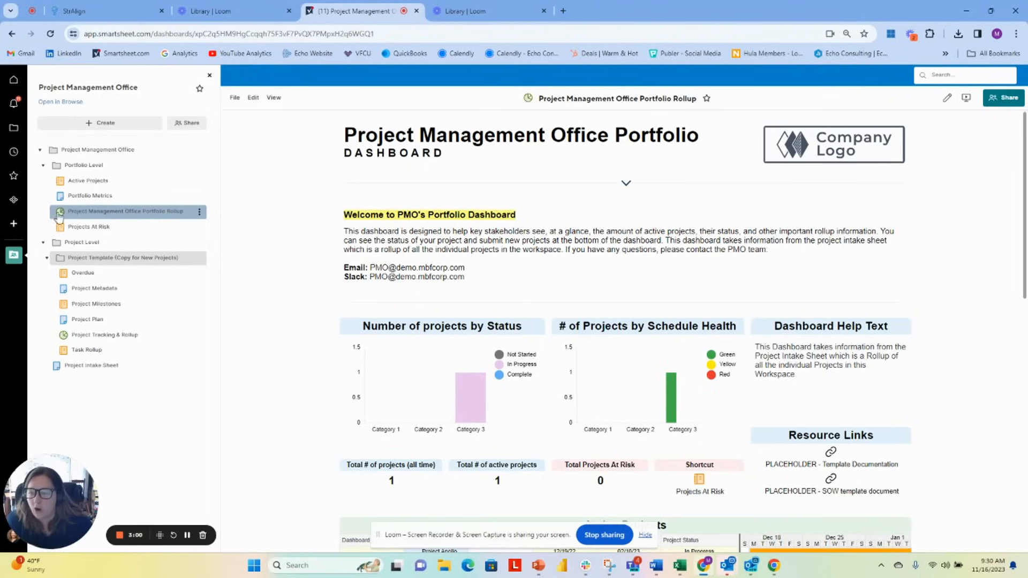
Step: Review the Project Tracking & Rollup dashboard and the Project Management Office Portfolio Rollup dashboard
left_click(85, 342)
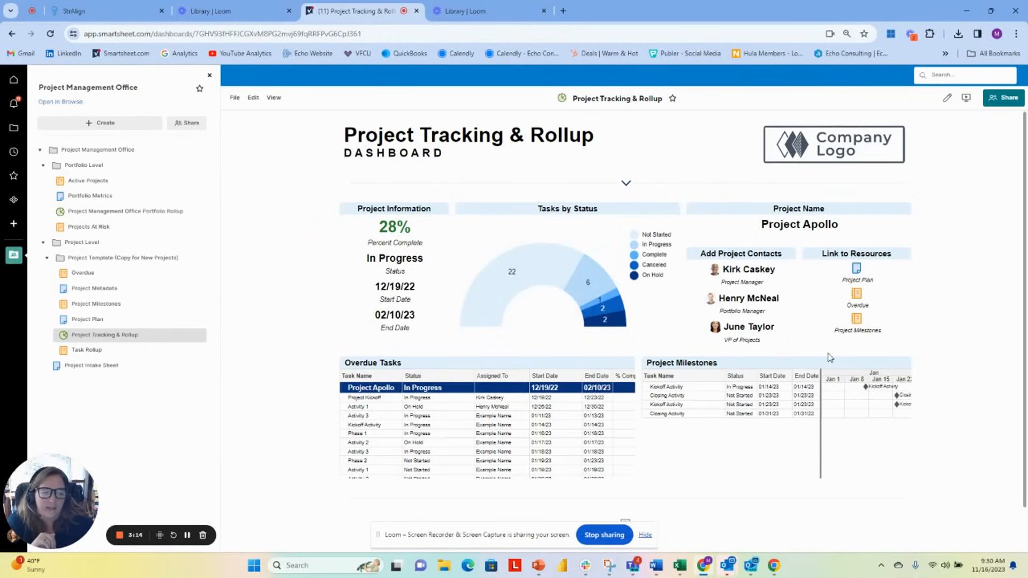
scroll(829, 364, "down", 1)
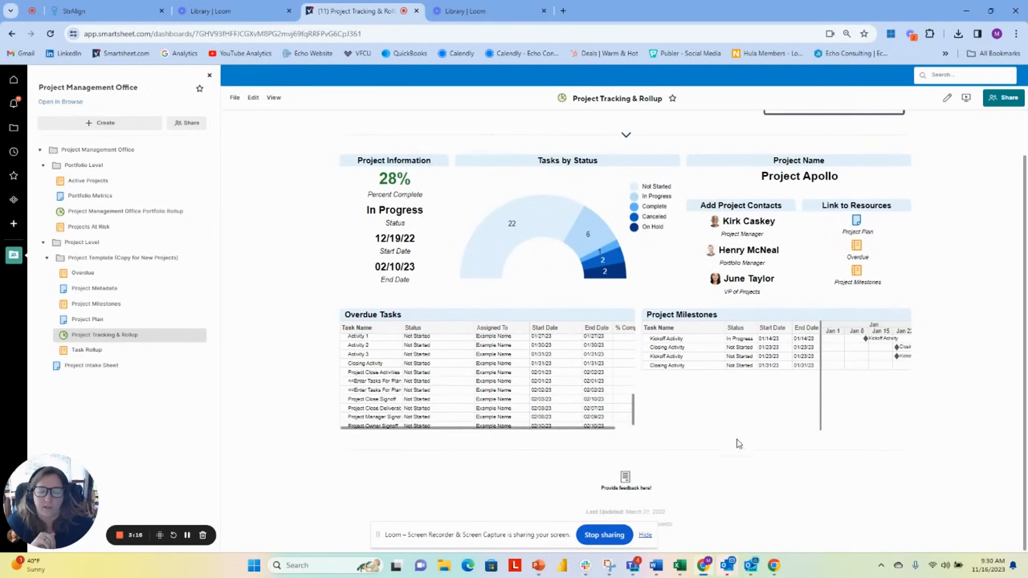
left_click(114, 214)
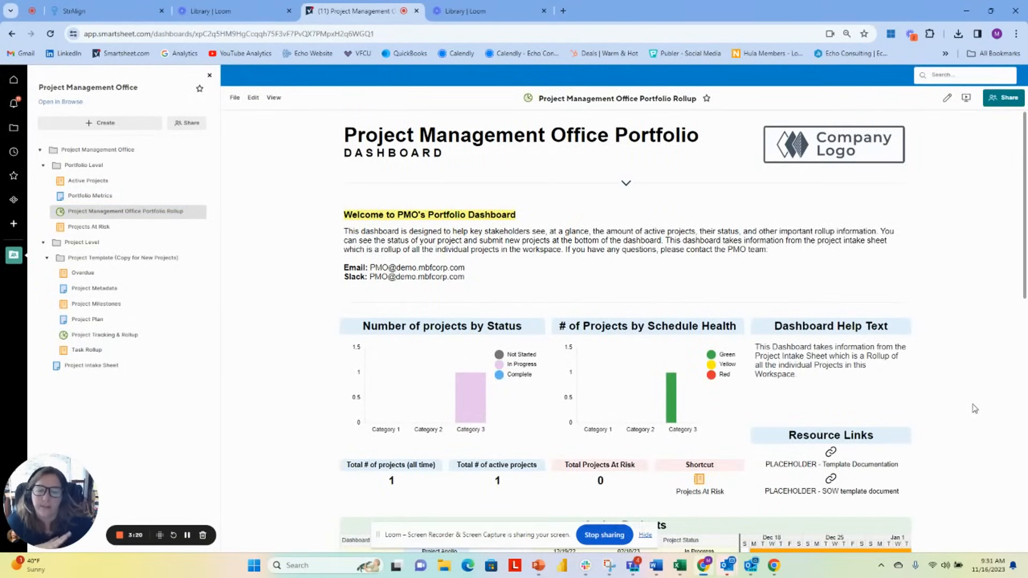
scroll(937, 333, "down", 1)
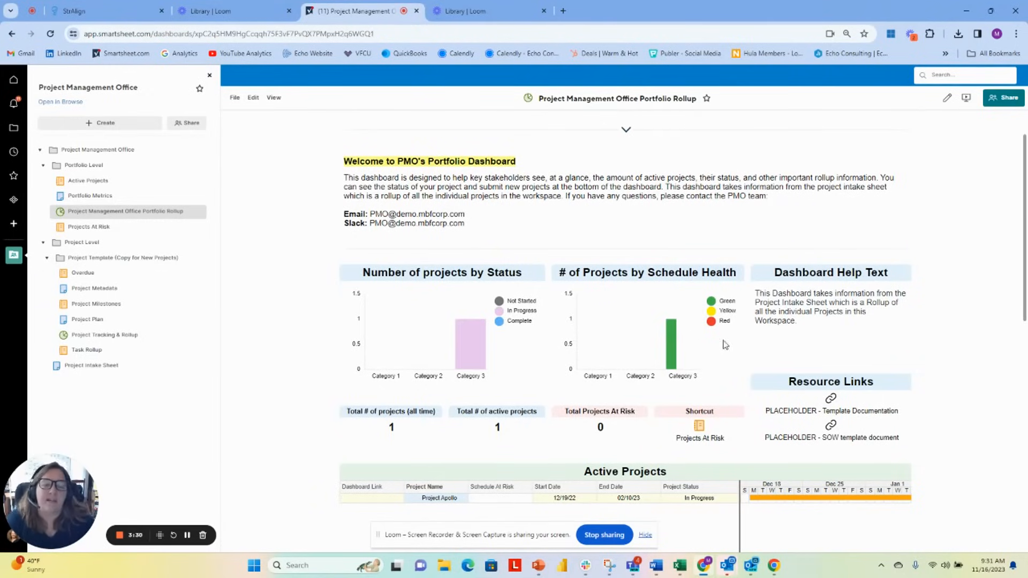
scroll(696, 343, "down", 5)
scroll(587, 305, "down", 5)
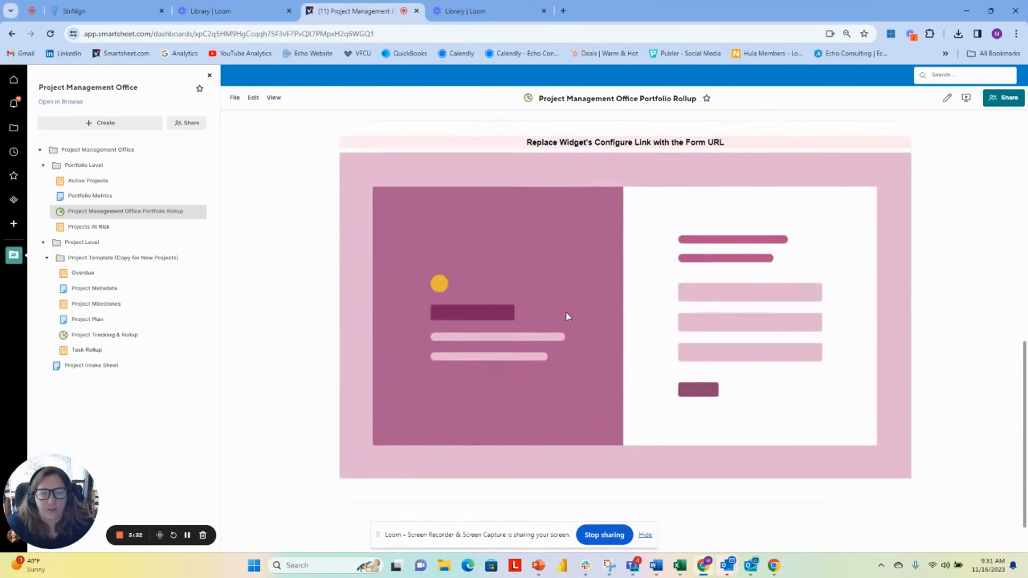
scroll(567, 316, "down", 1)
scroll(568, 316, "up", 15)
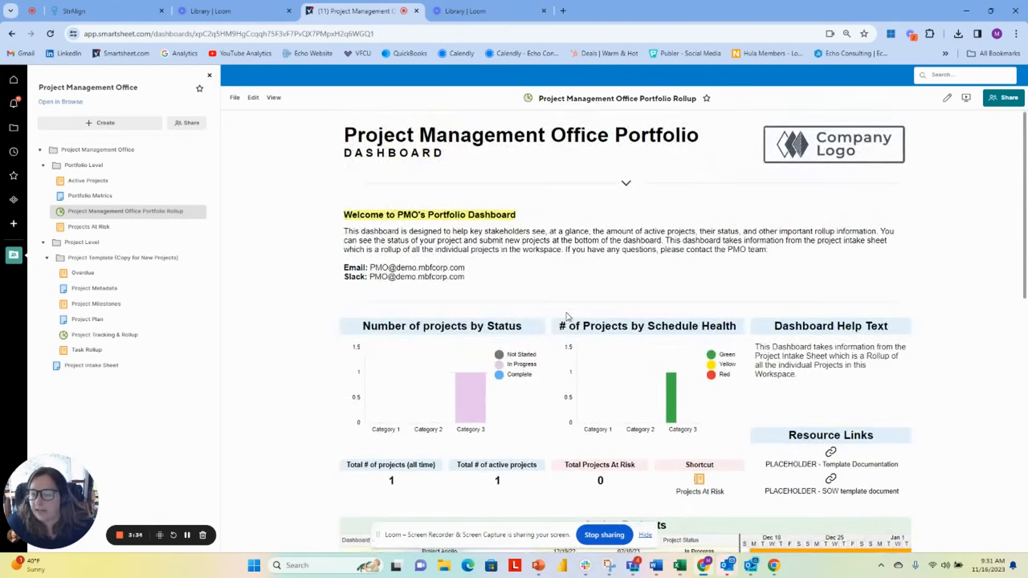
Step: Open the Project Intake Sheet and look over all of its columns
left_click(99, 366)
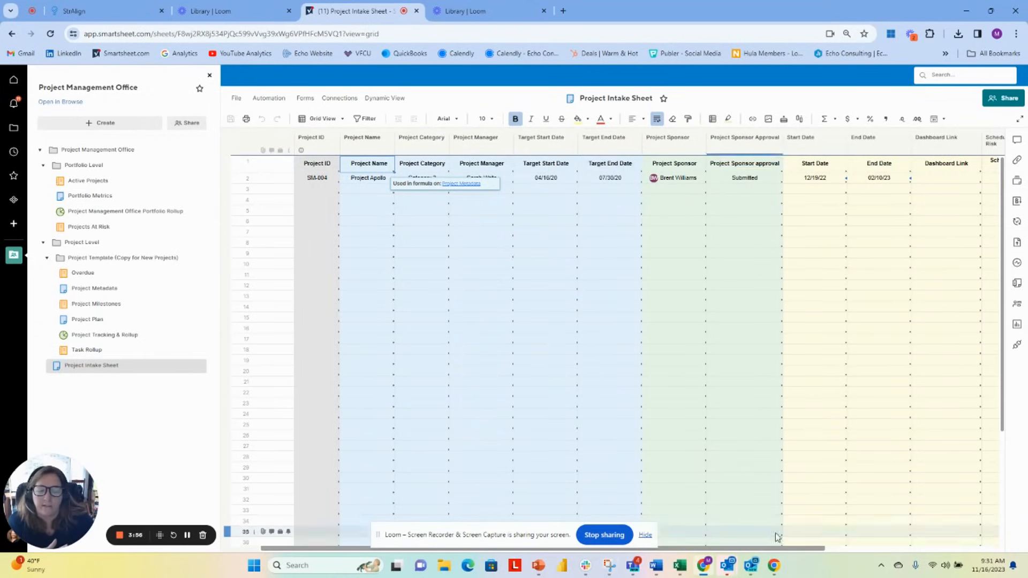
left_click_drag(712, 549, 996, 548)
left_click_drag(917, 547, 744, 547)
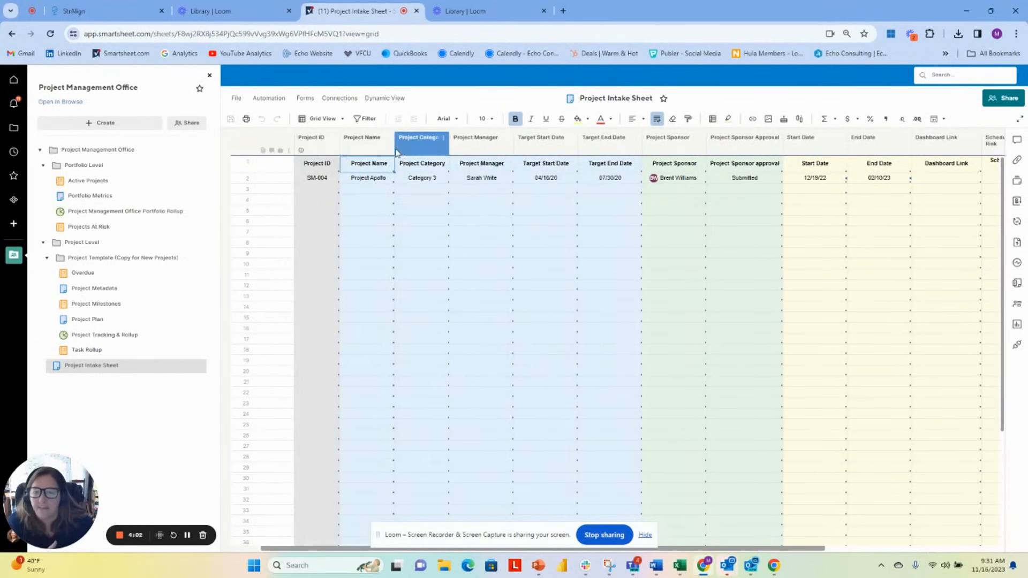
Step: Widen the Project Name column in the Project Intake Sheet and select the Project Apollo cell
left_click_drag(394, 145, 444, 145)
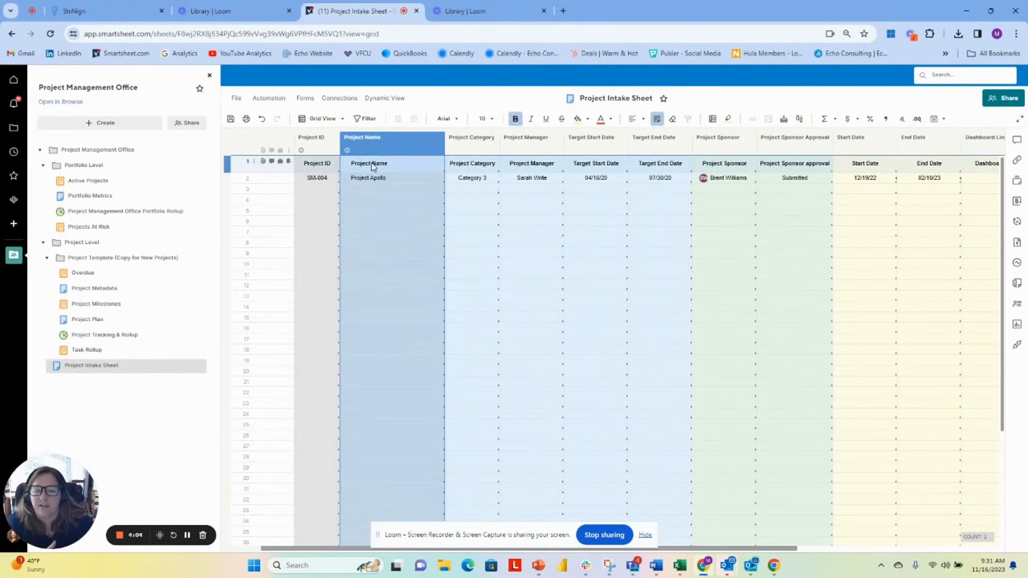
left_click(356, 155)
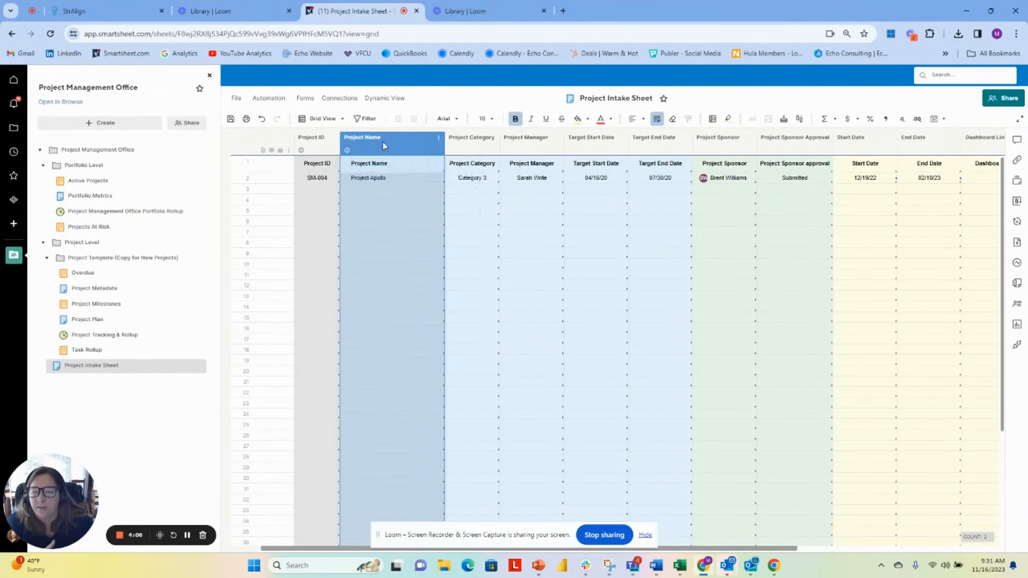
left_click(373, 179)
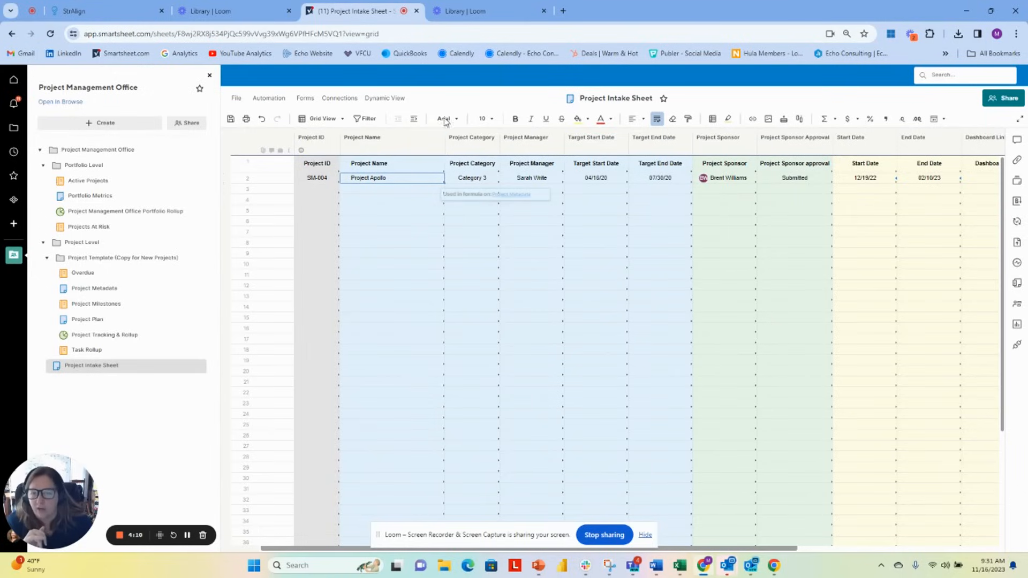
left_click(402, 120)
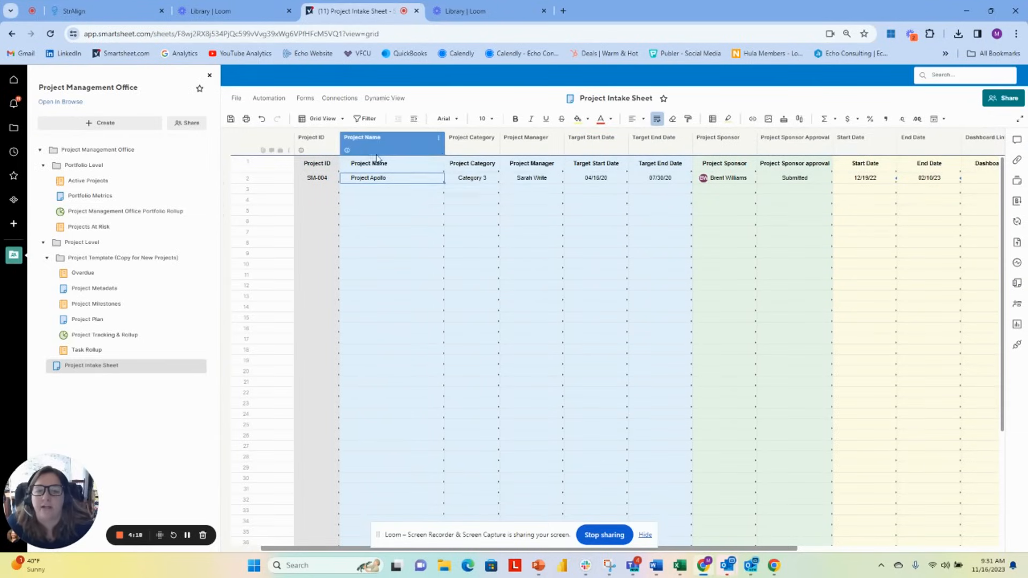
Step: Check the category options for Project Apollo and open the properties of the Project Category column
left_click(471, 177)
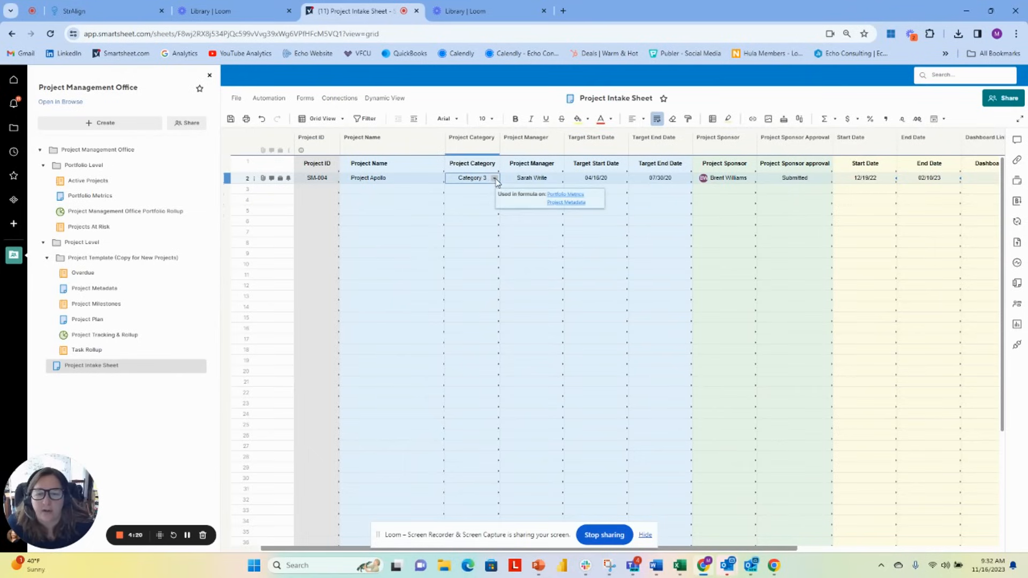
left_click(495, 178)
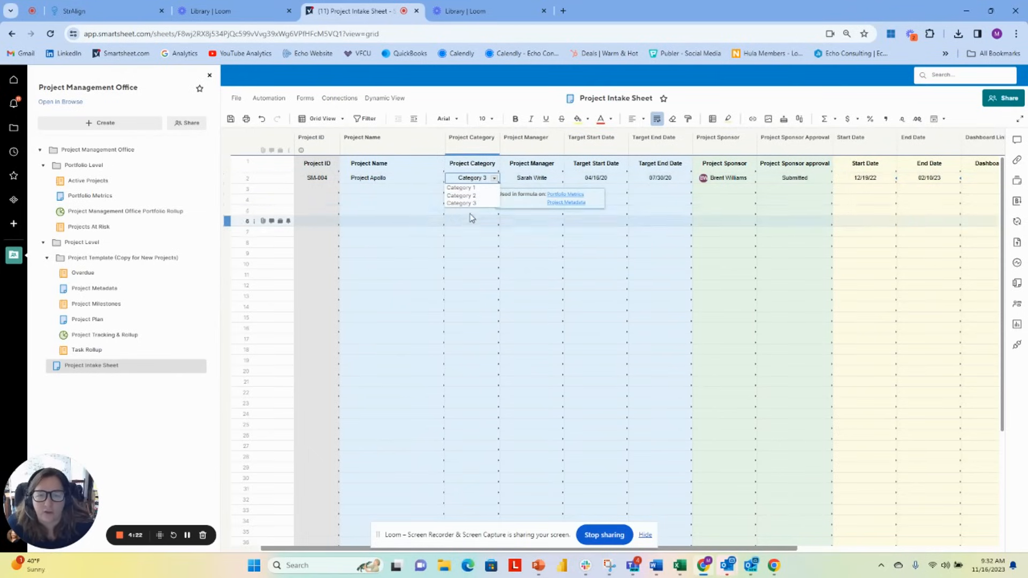
left_click(478, 145)
left_click(493, 138)
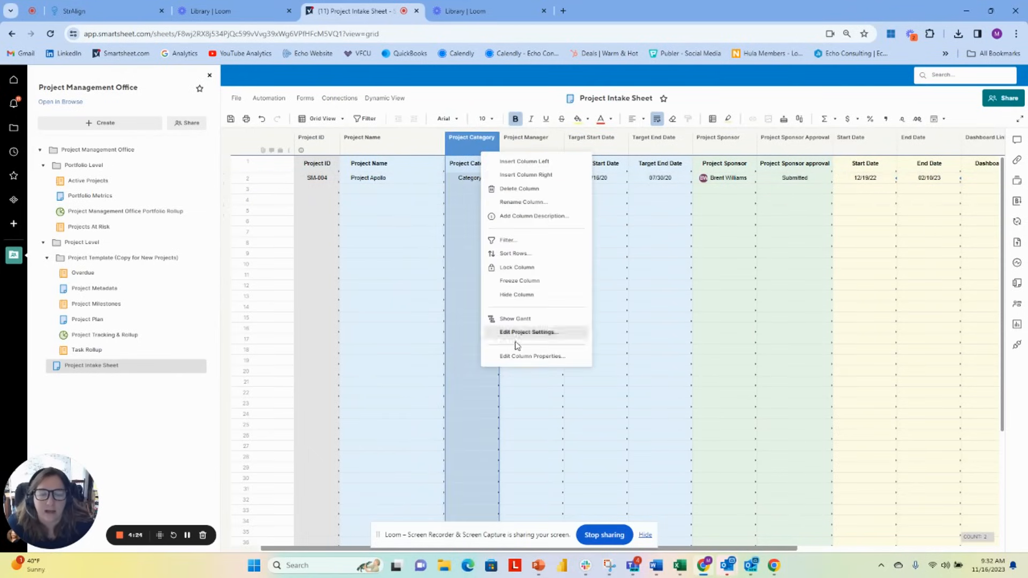
left_click(518, 356)
left_click(497, 299)
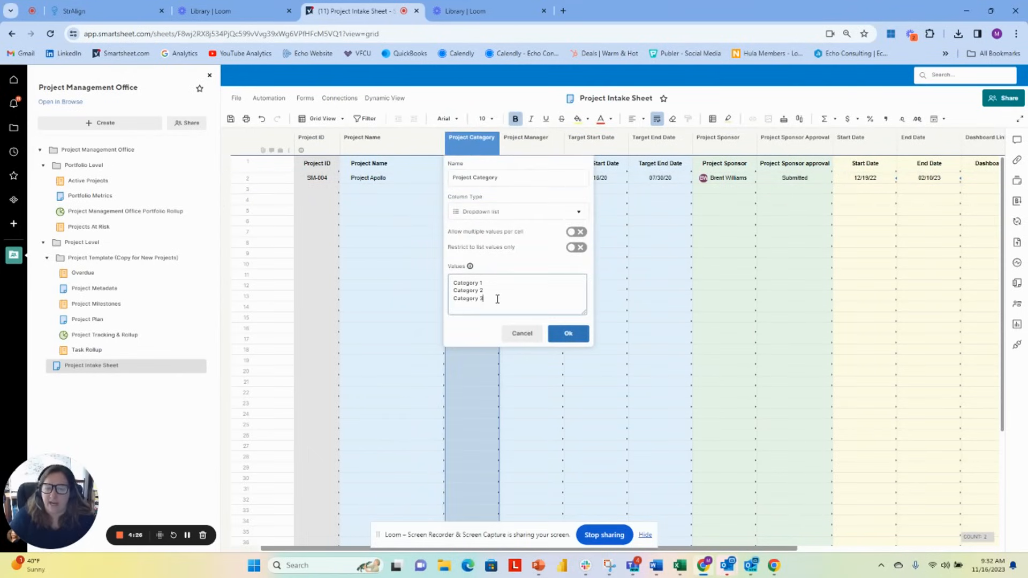
left_click_drag(495, 301, 450, 283)
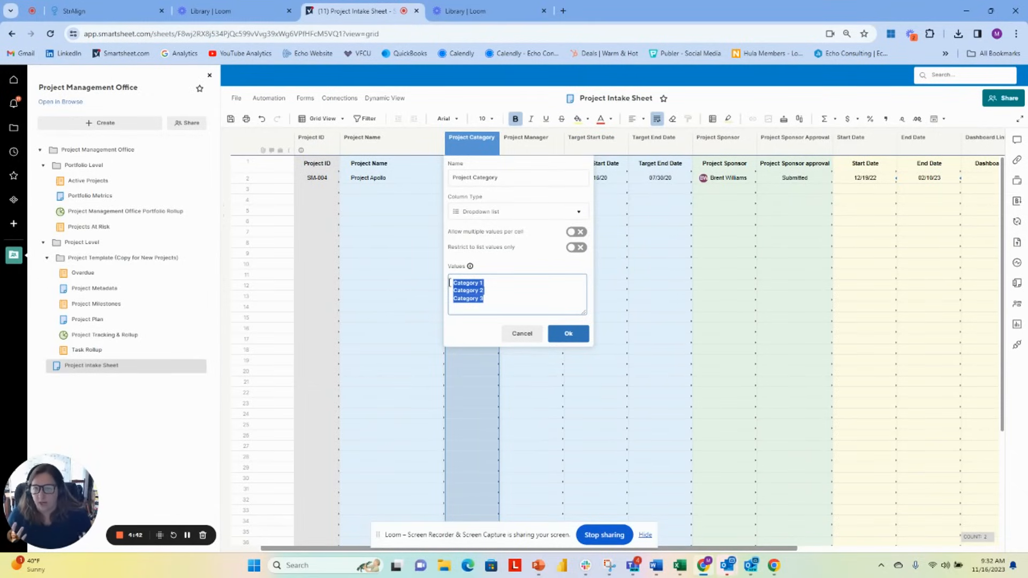
Step: Change the Project Category column's name to Department
left_click(513, 176)
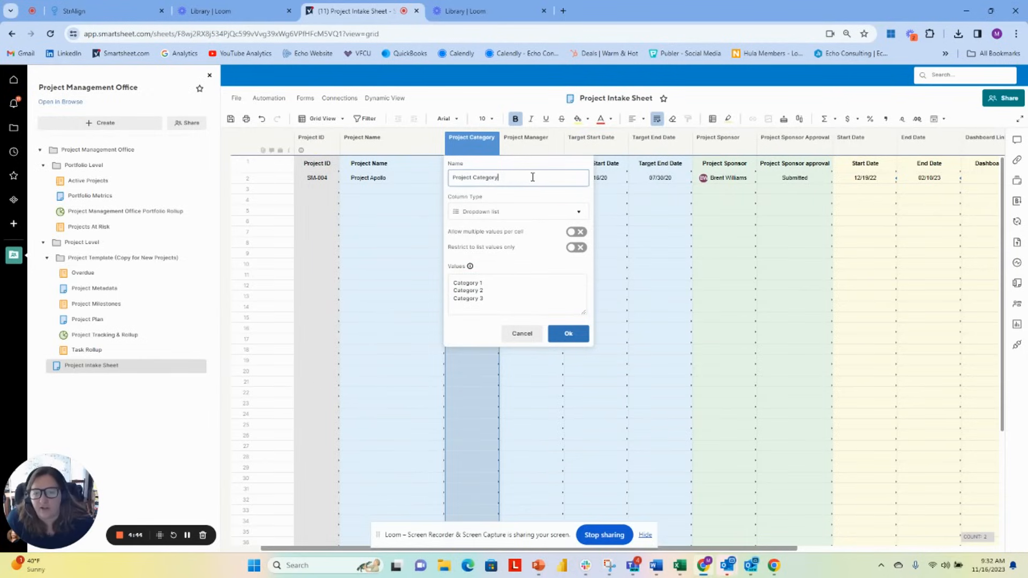
left_click_drag(532, 177, 441, 178)
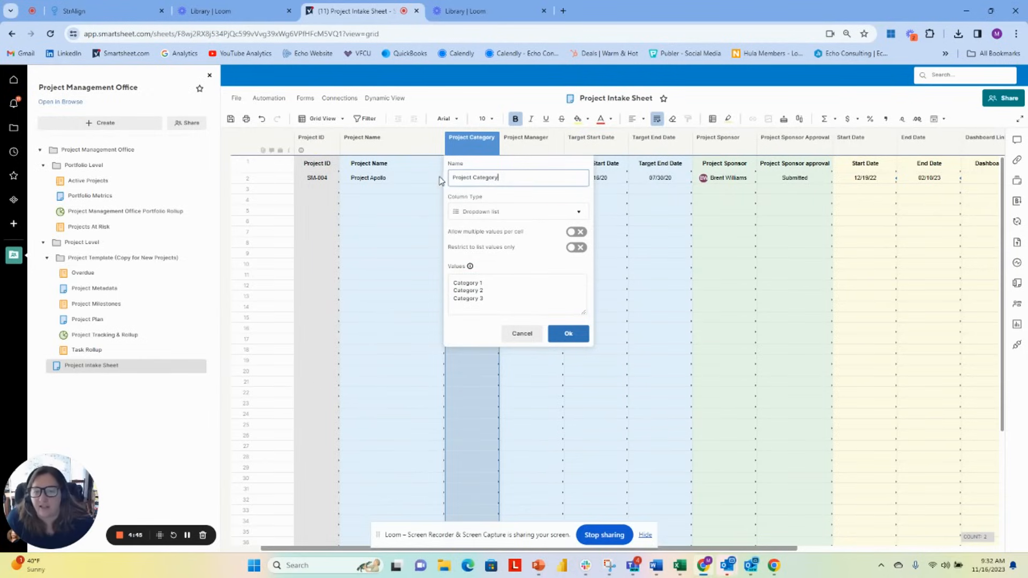
double_click(473, 144)
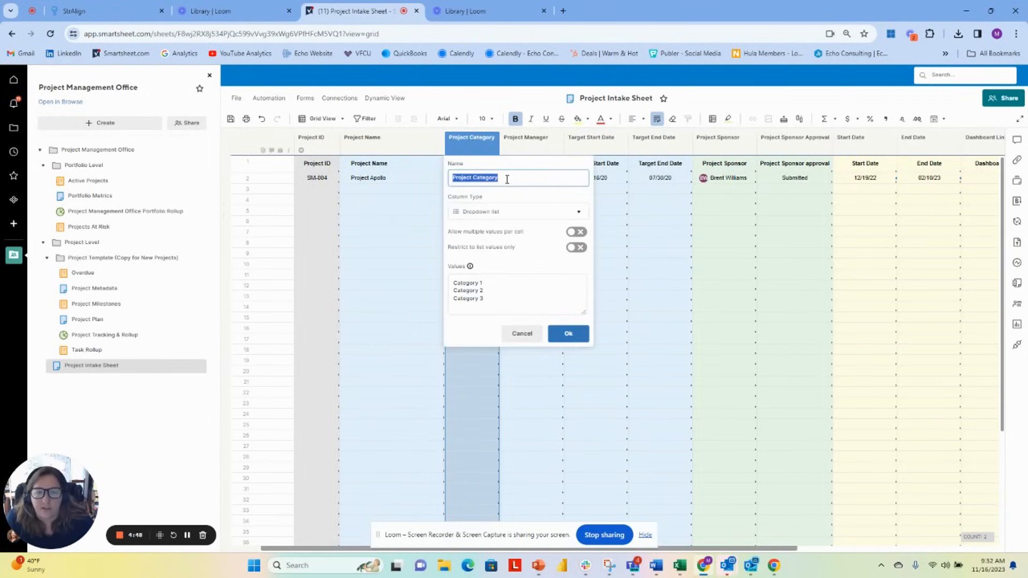
left_click_drag(507, 179, 456, 179)
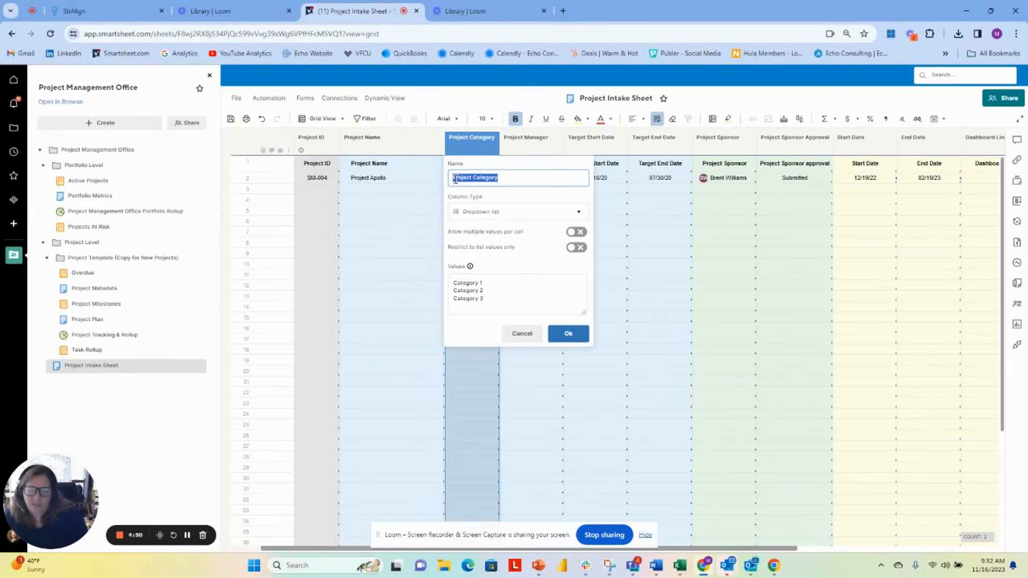
type("P")
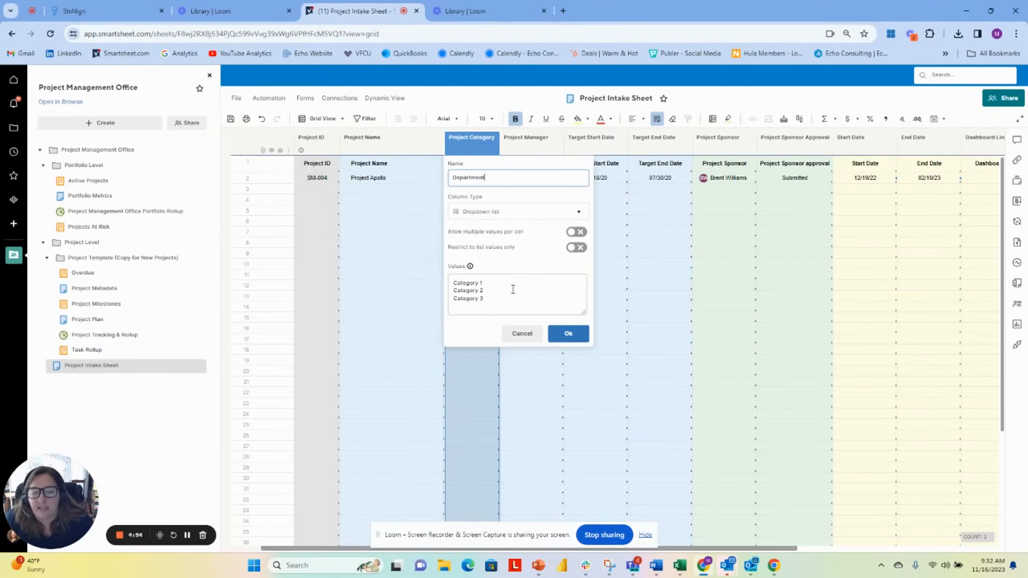
Step: Replace the Department column's dropdown values with IT, Finance and Marketing, and apply the column properties
left_click_drag(506, 303, 450, 279)
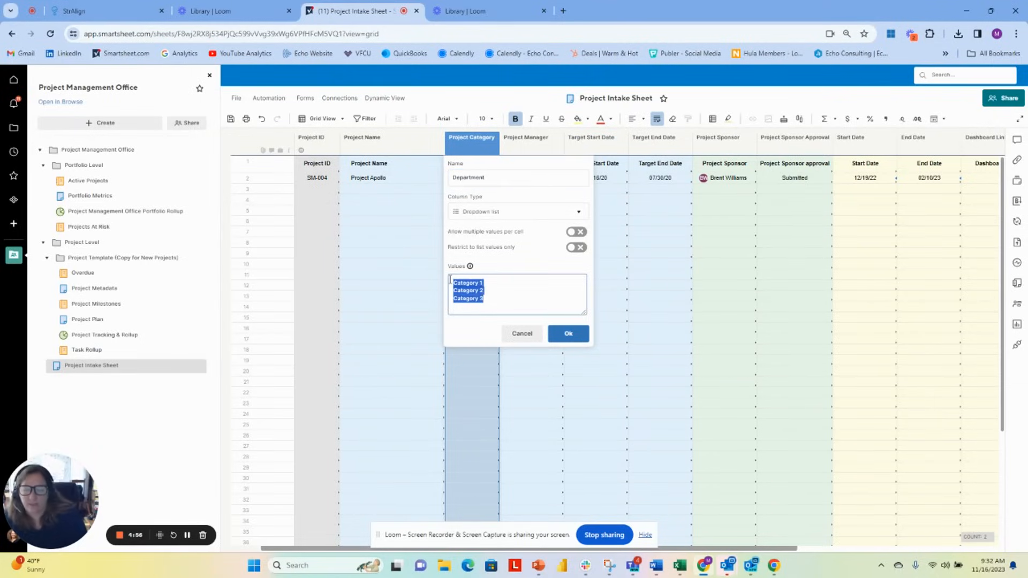
key("BackSpace")
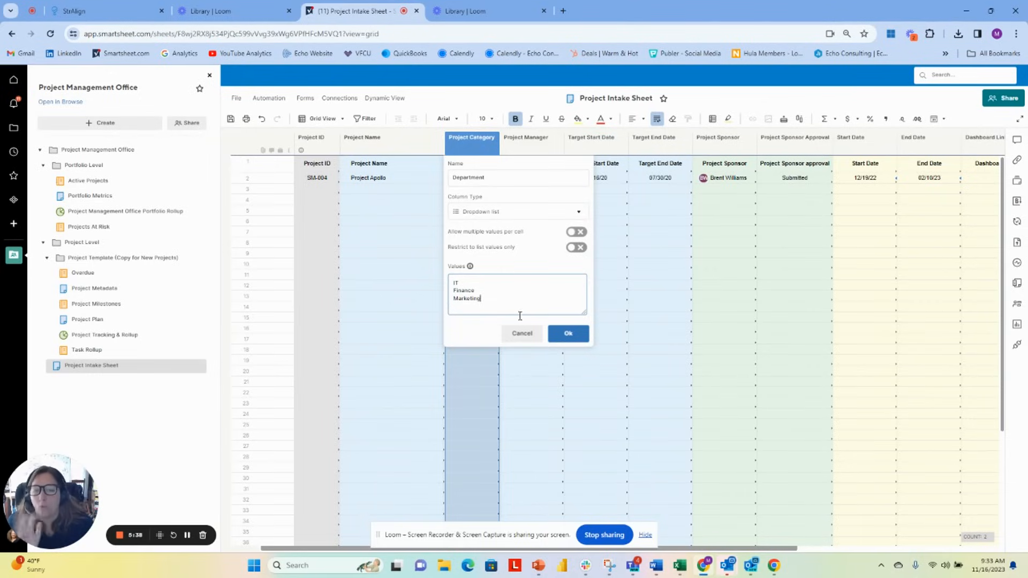
left_click(568, 334)
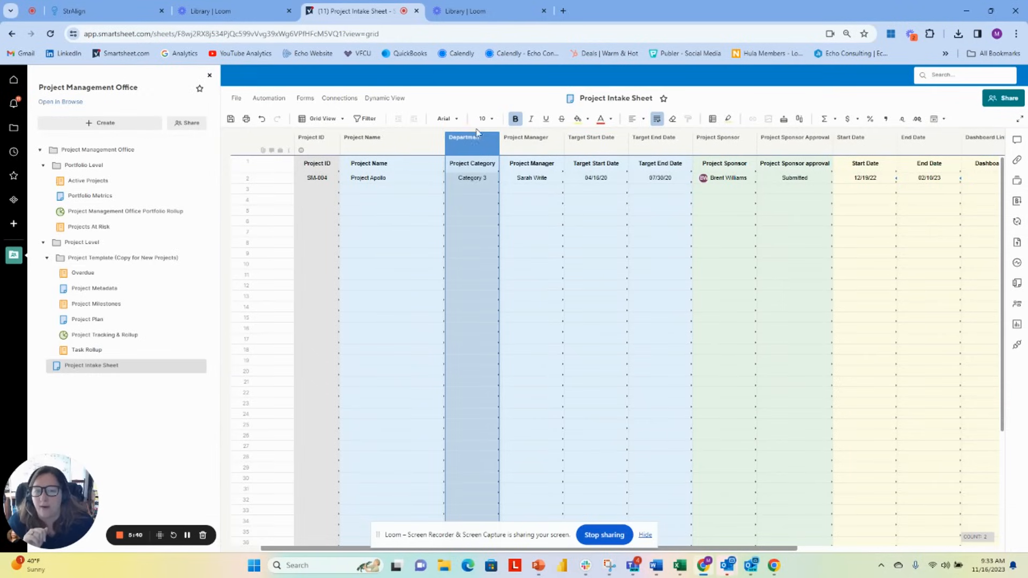
Step: Delete the first row of the Project Intake Sheet, which only repeats the column headings
right_click(225, 172)
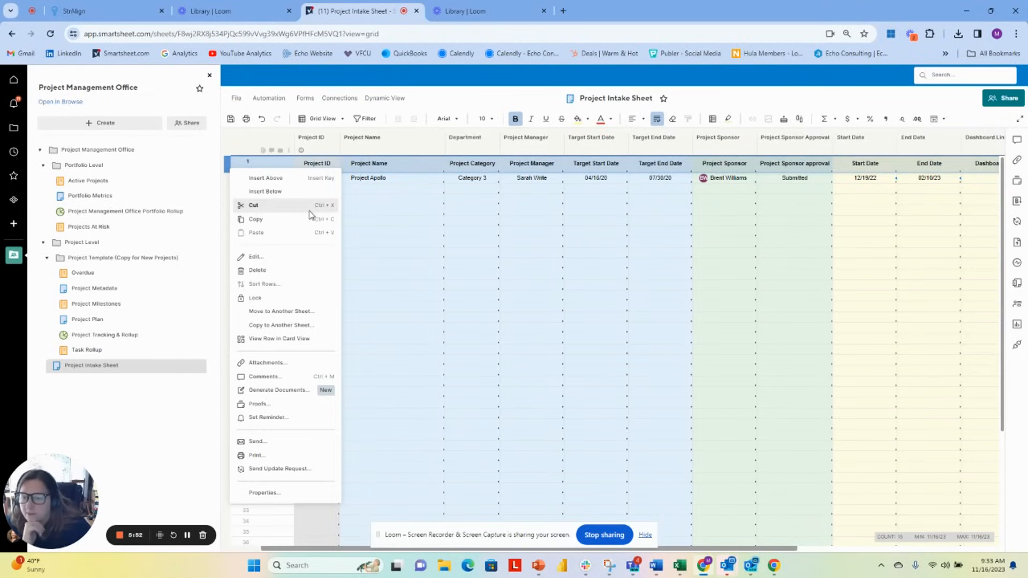
left_click(254, 273)
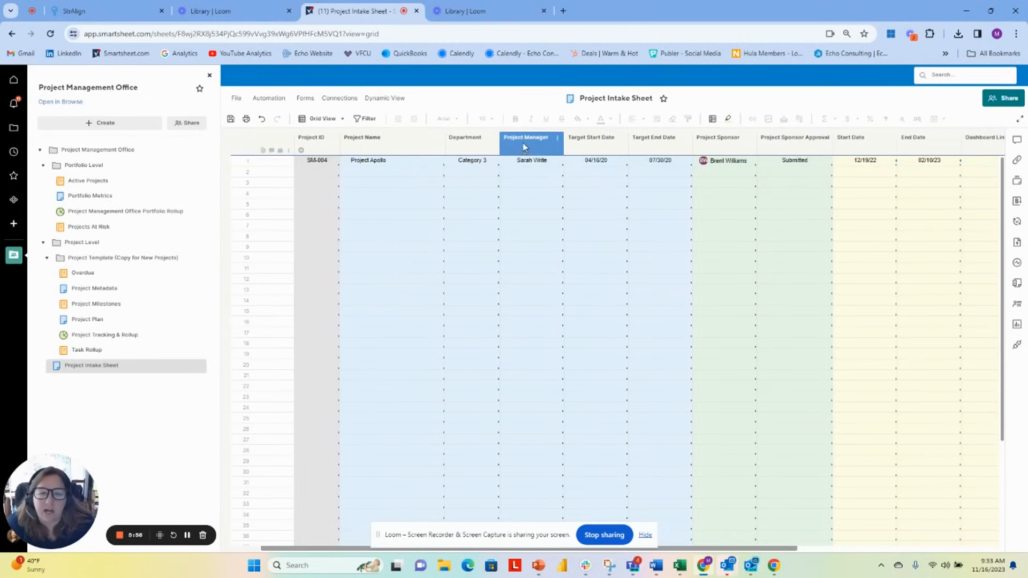
Step: Check the contact choices for Project Apollo's project manager and look over the Target Start Date and Target End Date columns
left_click(530, 160)
left_click(560, 162)
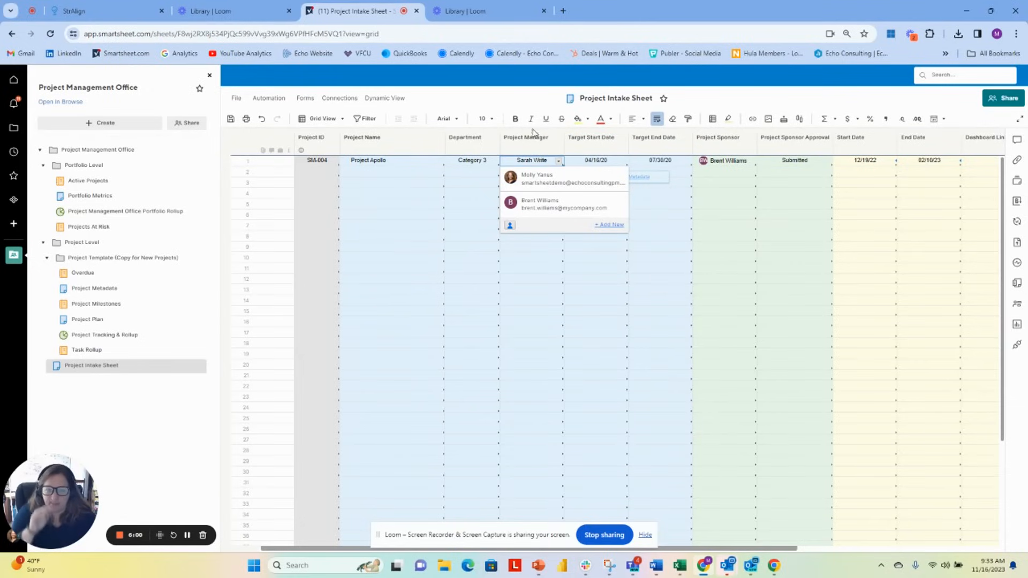
left_click(610, 144)
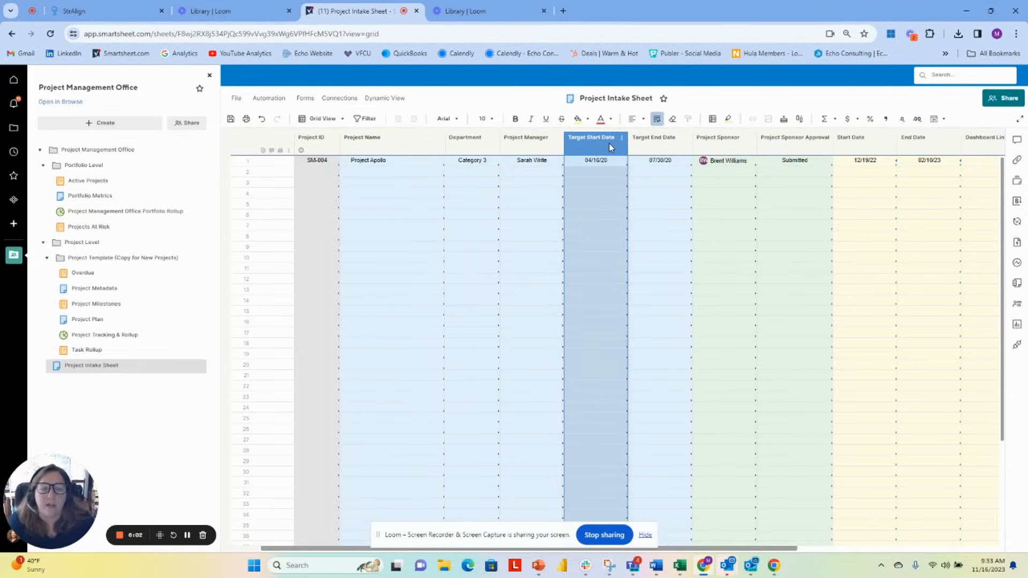
left_click(657, 148)
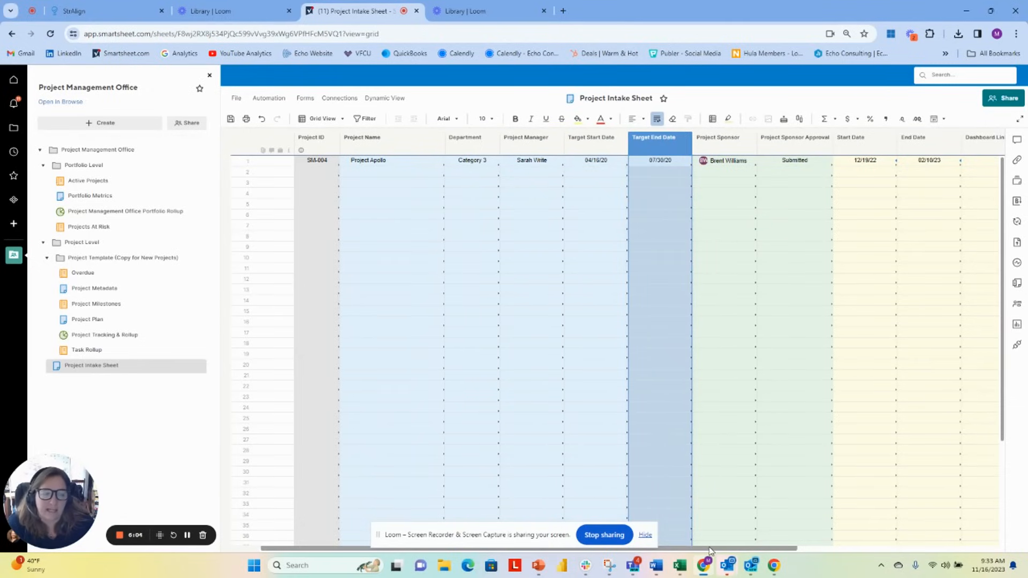
Step: Check the dropdown options of Project Apollo's Project Sponsor Approval cell
left_click_drag(710, 548, 839, 548)
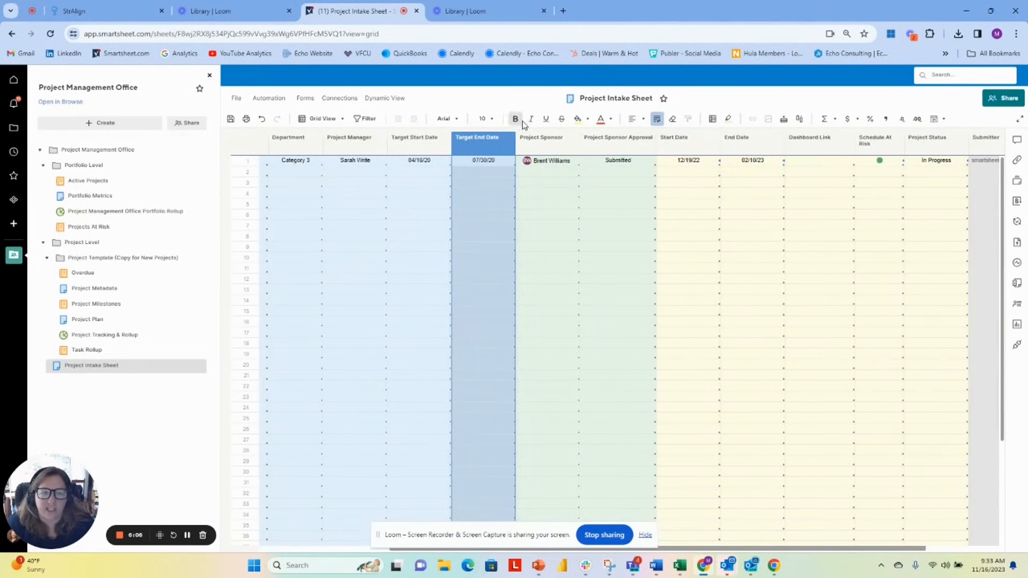
left_click(633, 146)
left_click(646, 161)
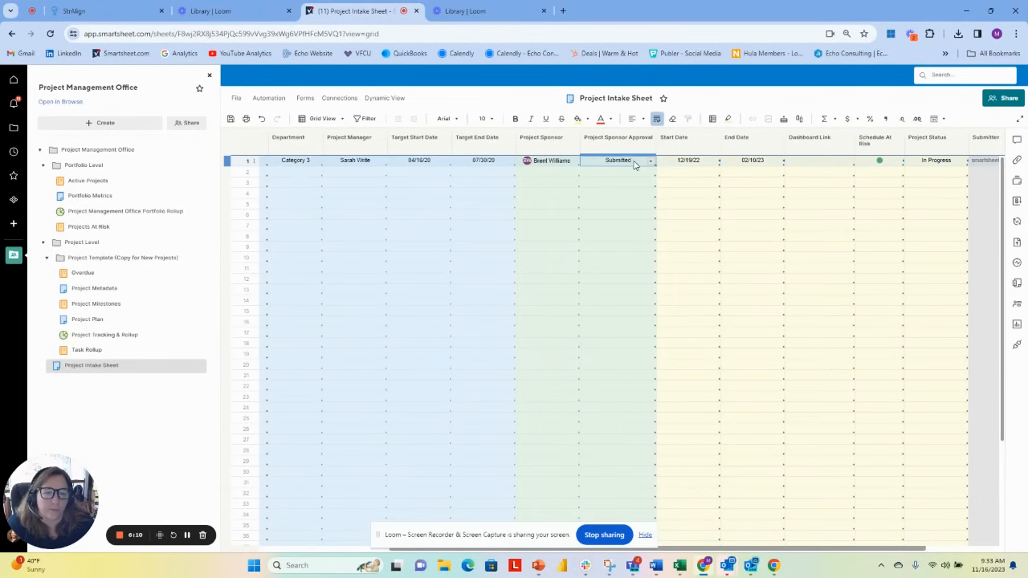
left_click(650, 161)
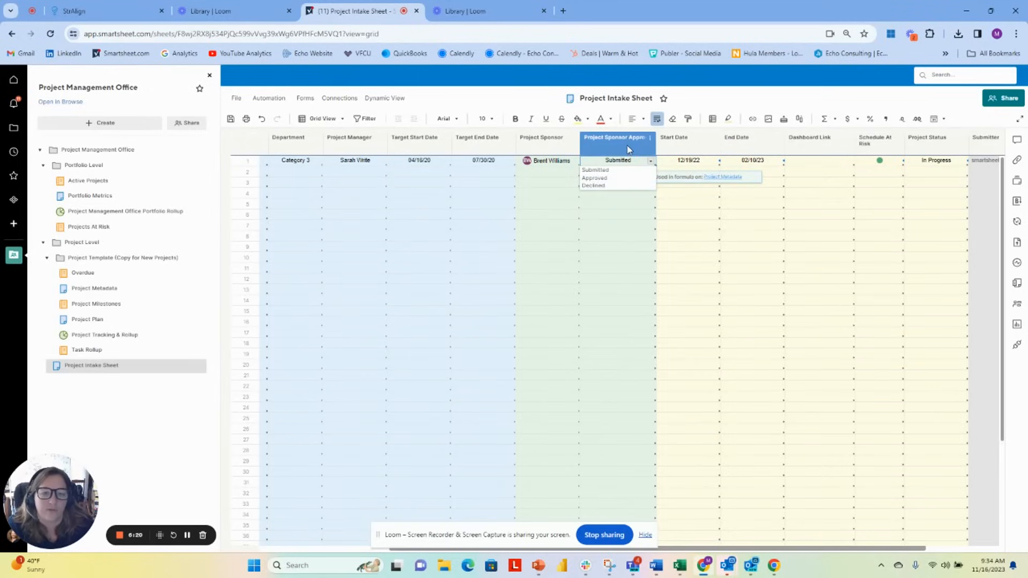
Step: Add On Hold, Backlog and Reviewed to the Project Sponsor Approval column's dropdown values and apply the column properties
right_click(629, 150)
left_click(675, 356)
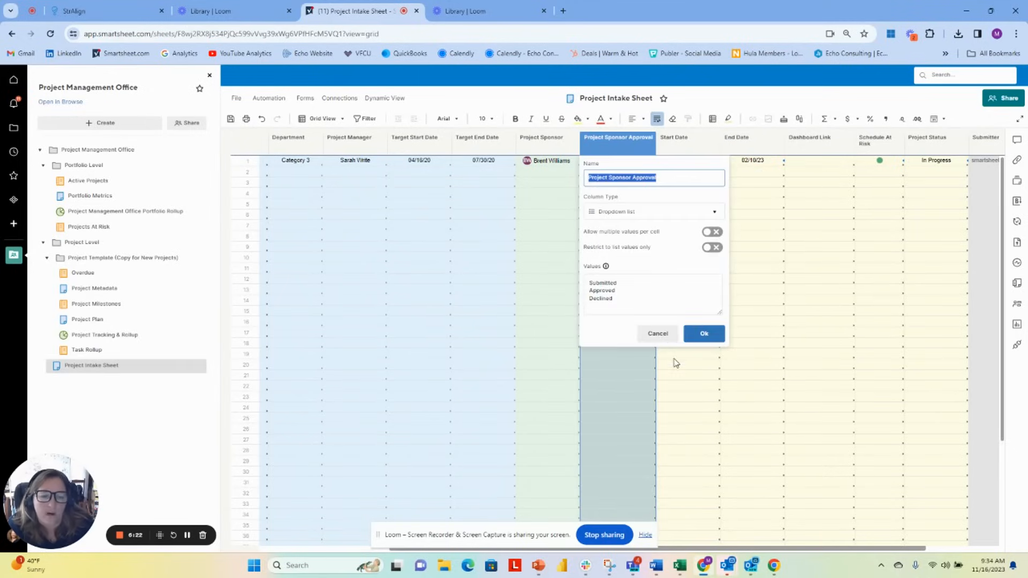
left_click(616, 303)
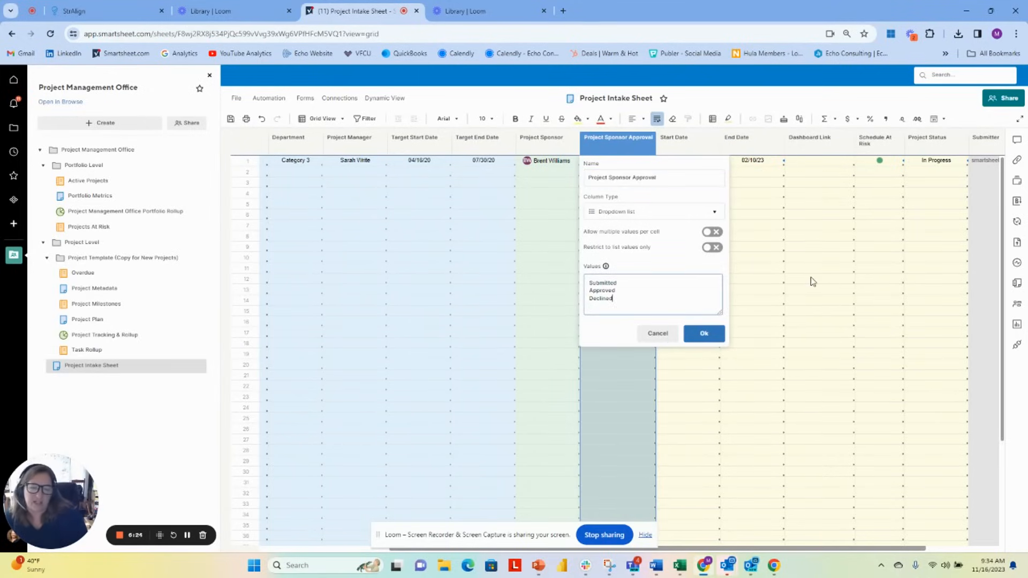
key("Return")
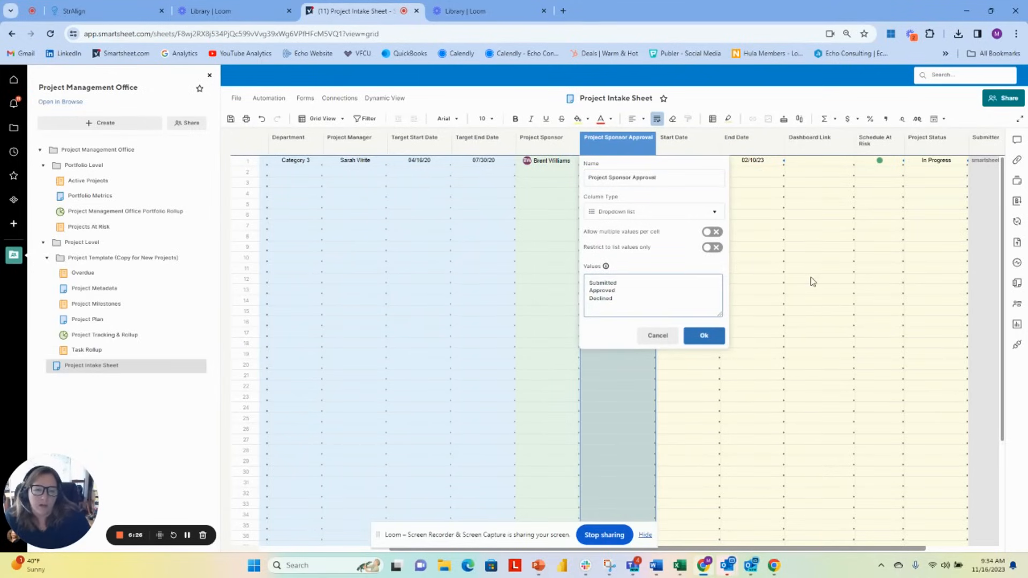
type("Cn Hold")
key("Return")
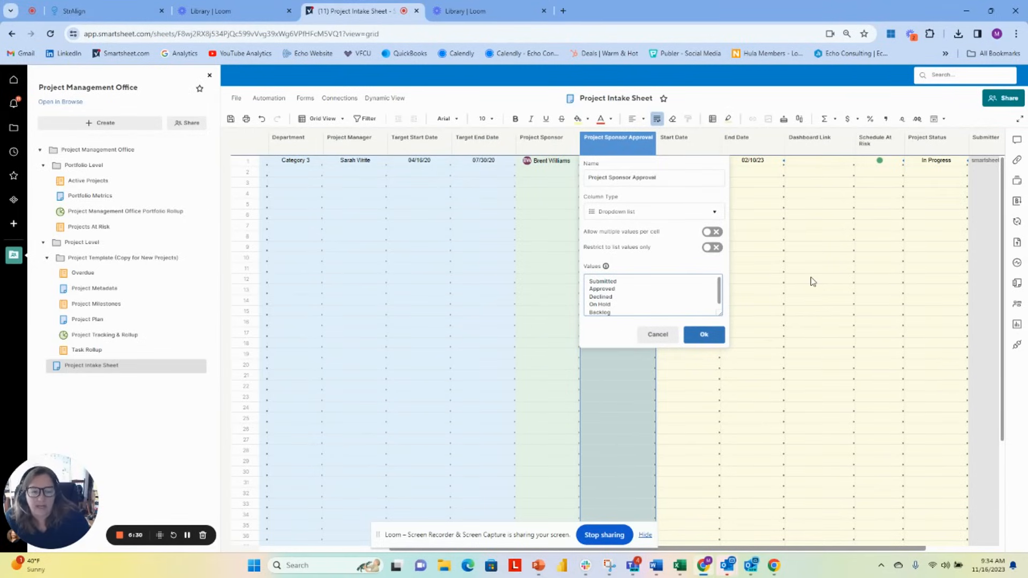
type("Backlog")
key("Return")
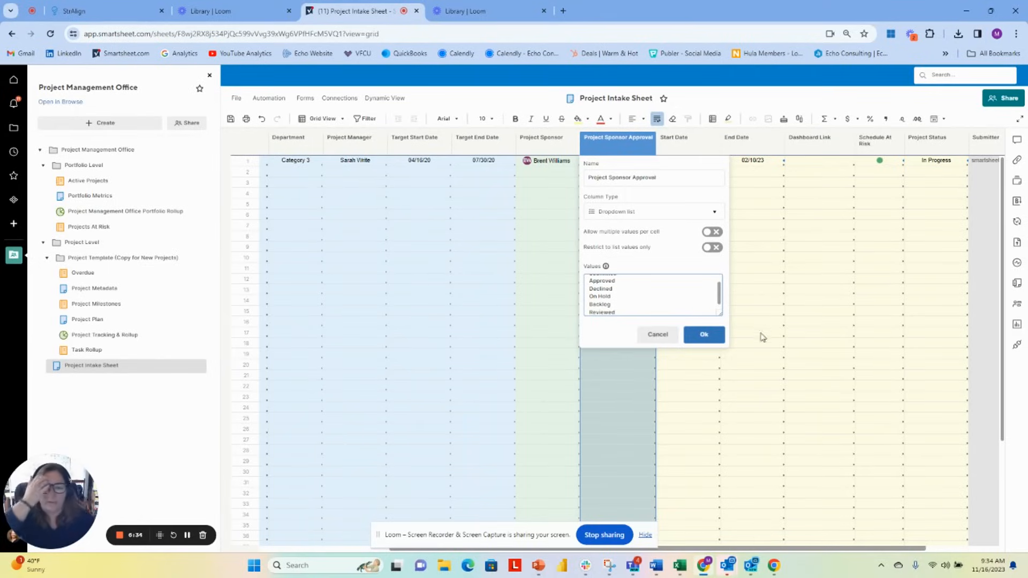
left_click(702, 336)
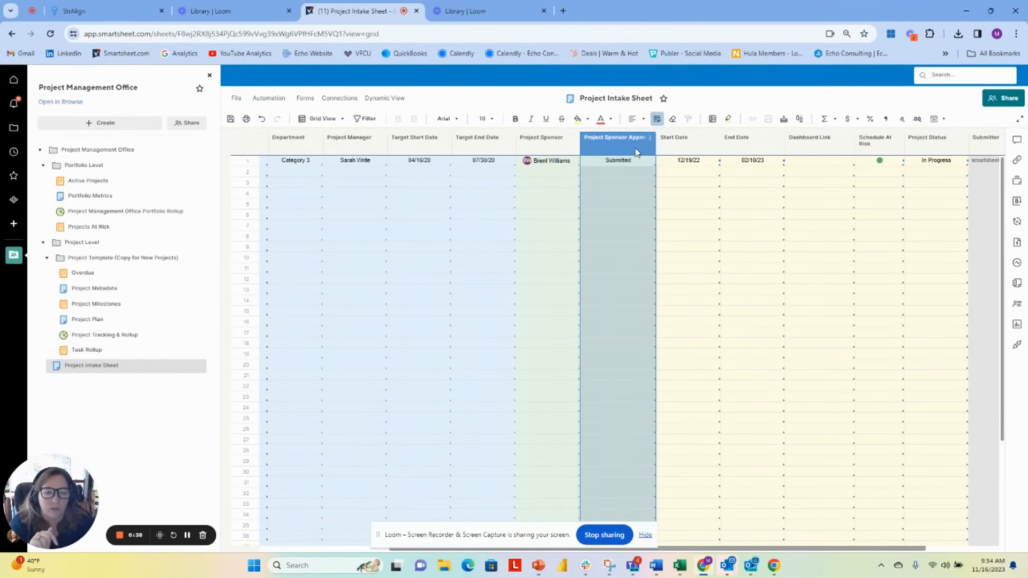
Step: Look over the Start Date and End Date columns and Project Apollo's Dashboard Link cell
left_click(703, 148)
left_click(747, 145)
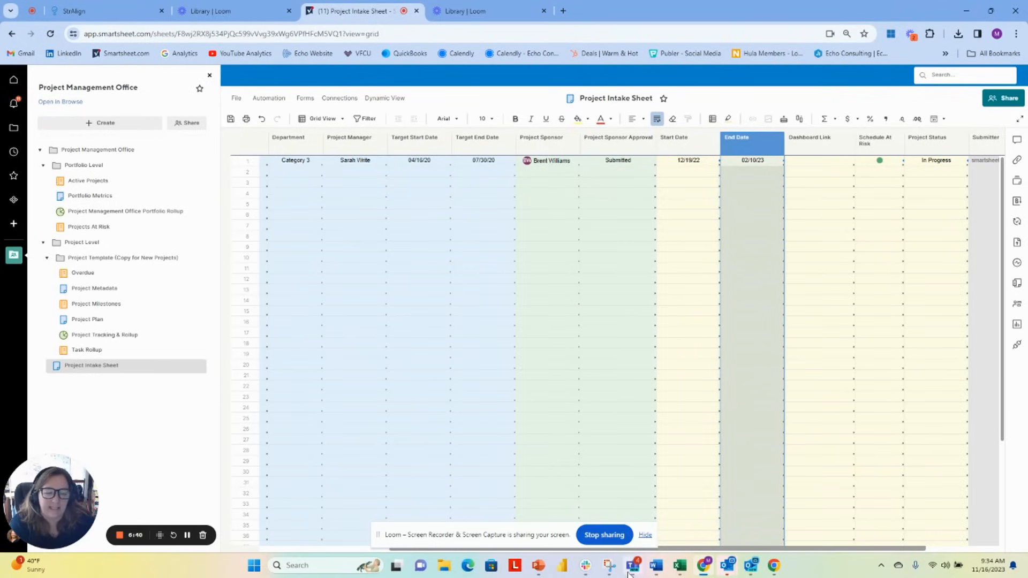
left_click_drag(699, 548, 771, 549)
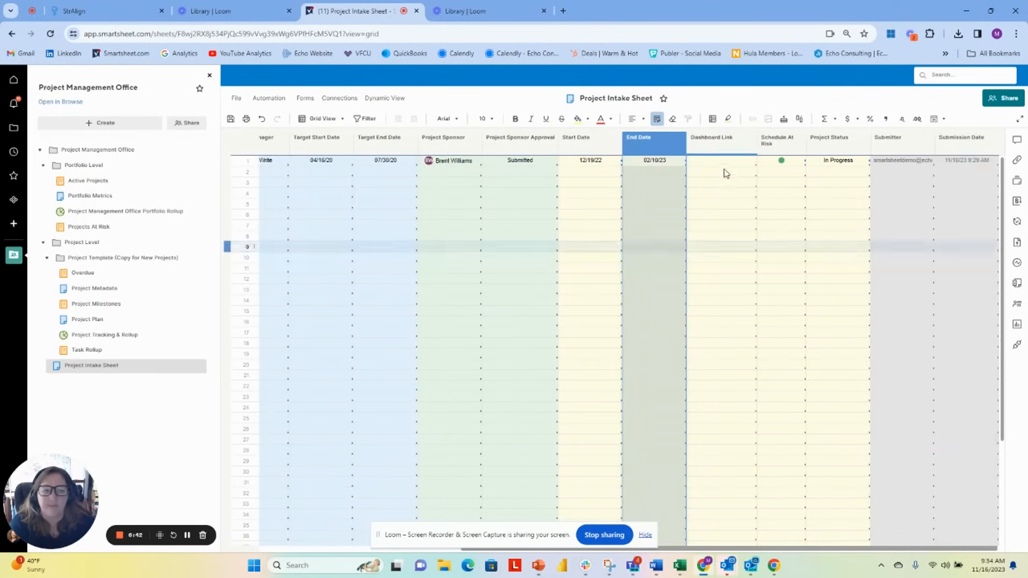
left_click(728, 162)
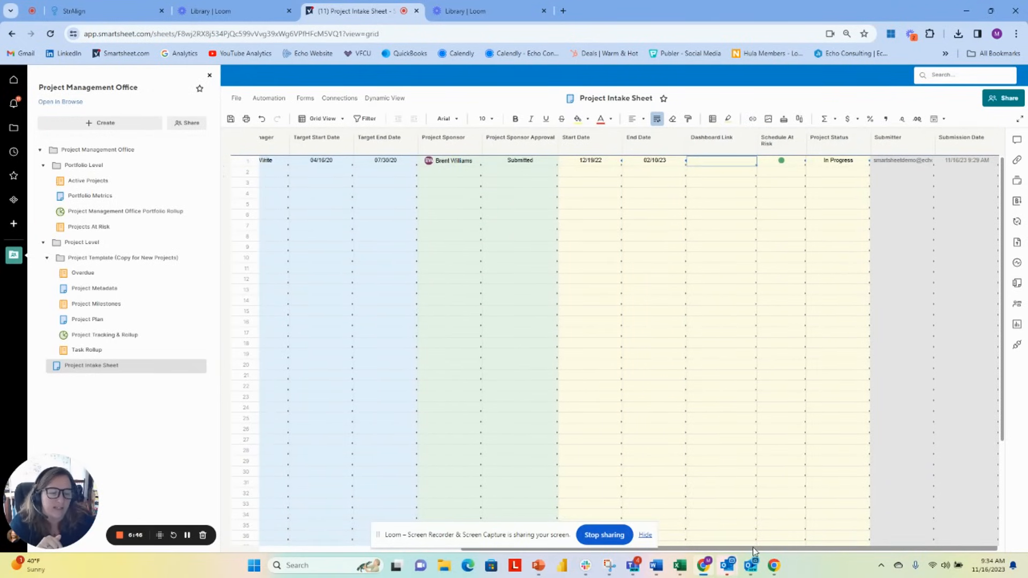
Step: Inspect the cell link behind Project Apollo's Project Status in the Project Metadata sheet, and close it without changes
left_click(860, 150)
left_click(866, 162)
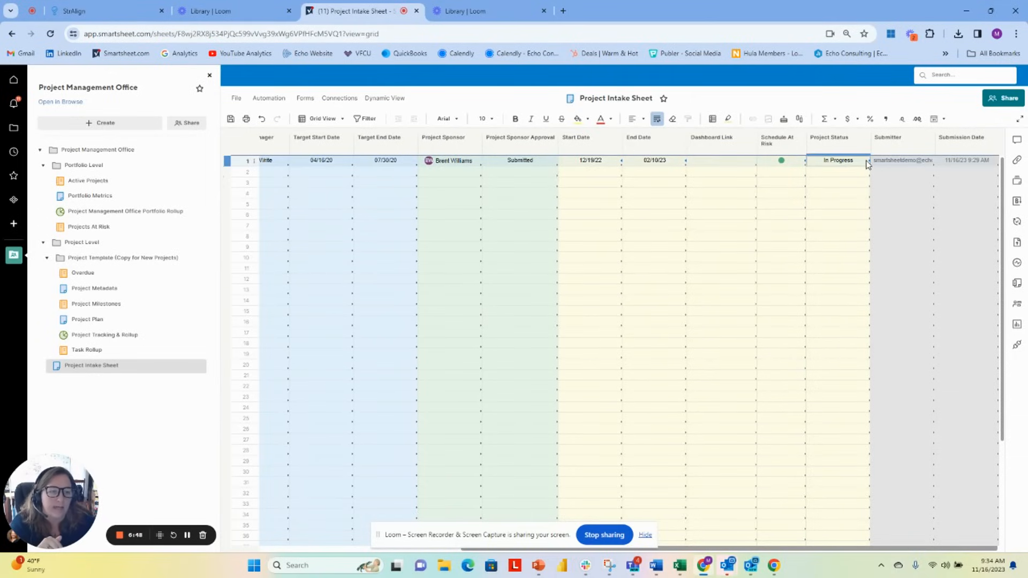
double_click(860, 164)
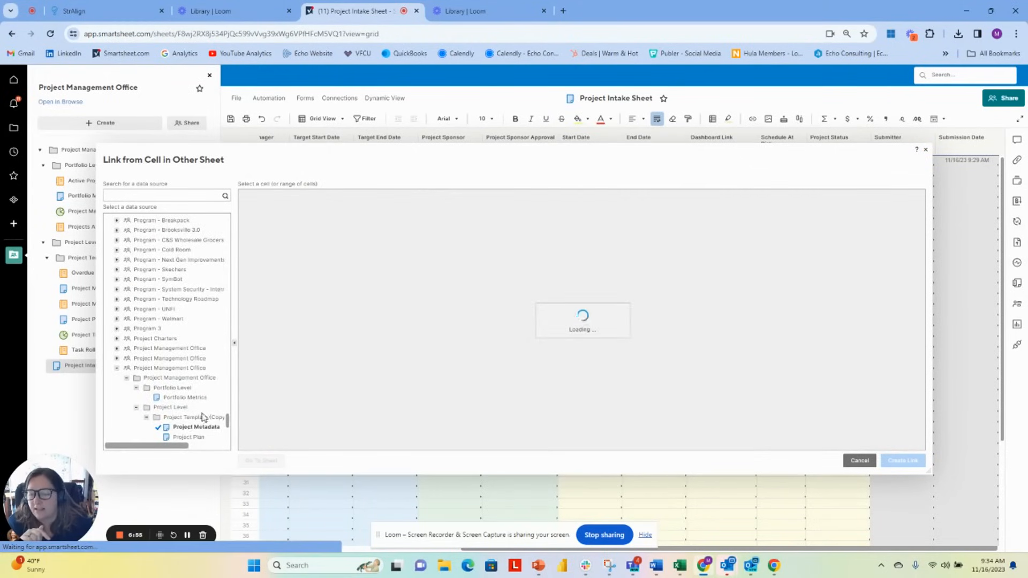
scroll(182, 423, "down", 6)
scroll(192, 345, "up", 6)
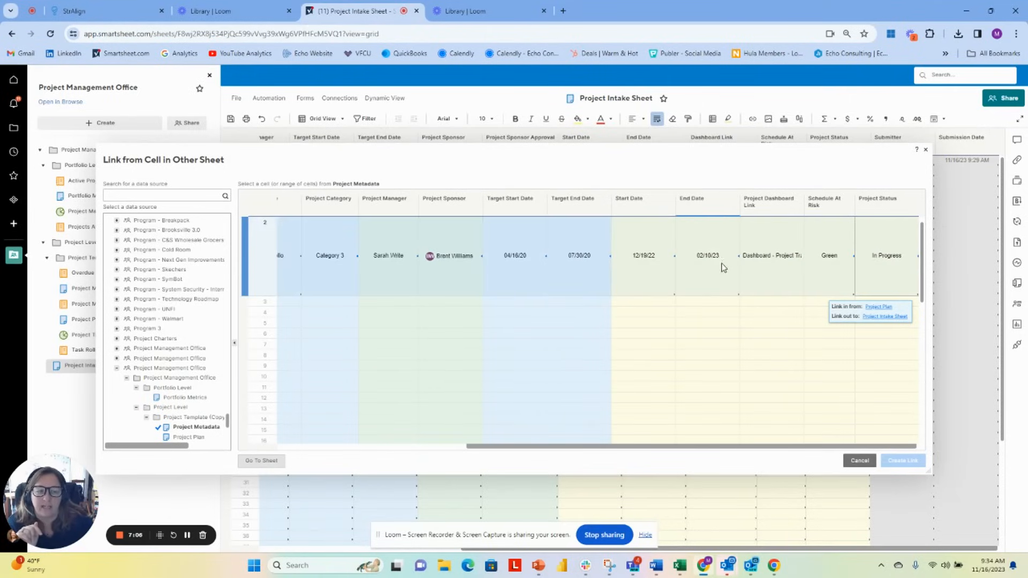
scroll(206, 423, "down", 2)
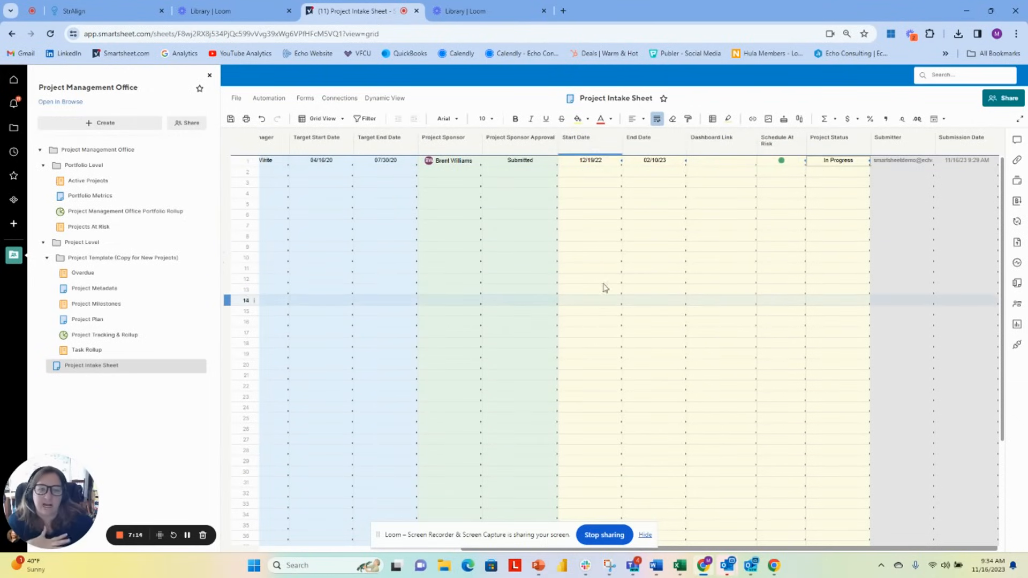
Step: Start a new column directly after Department, named Project Phase, with the Dropdown list column type
mouse_move(737, 551)
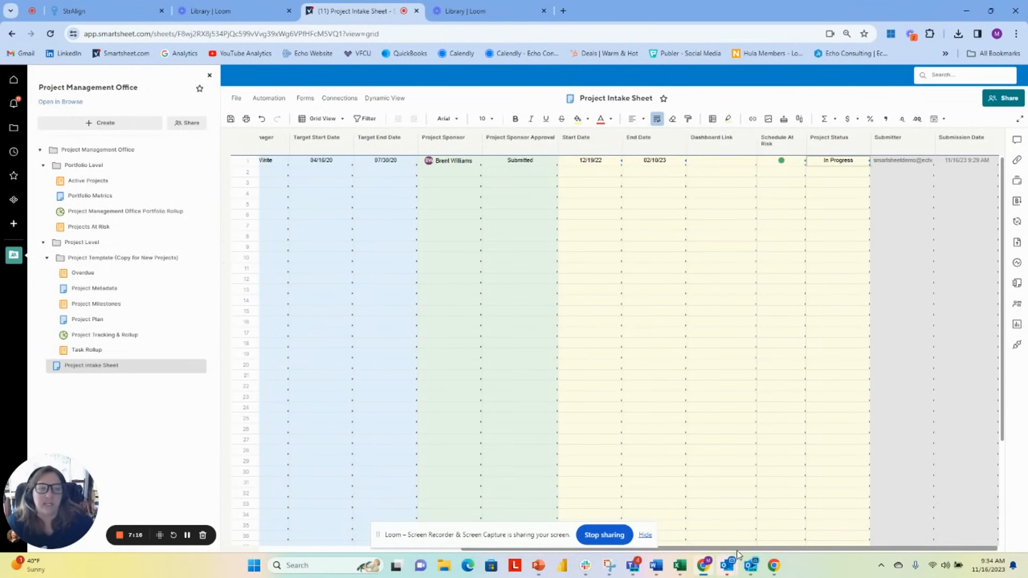
left_click_drag(737, 550, 458, 554)
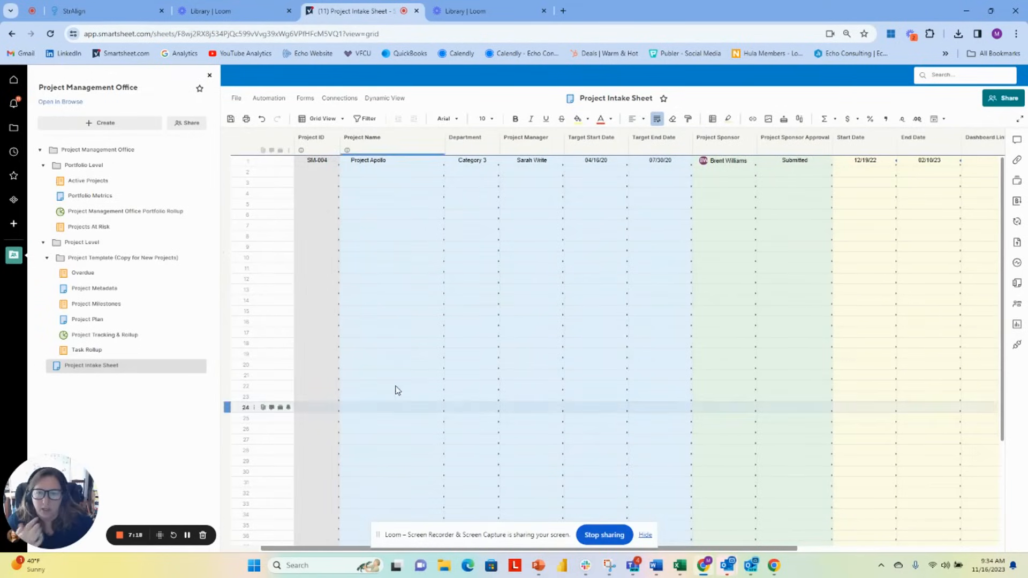
right_click(482, 142)
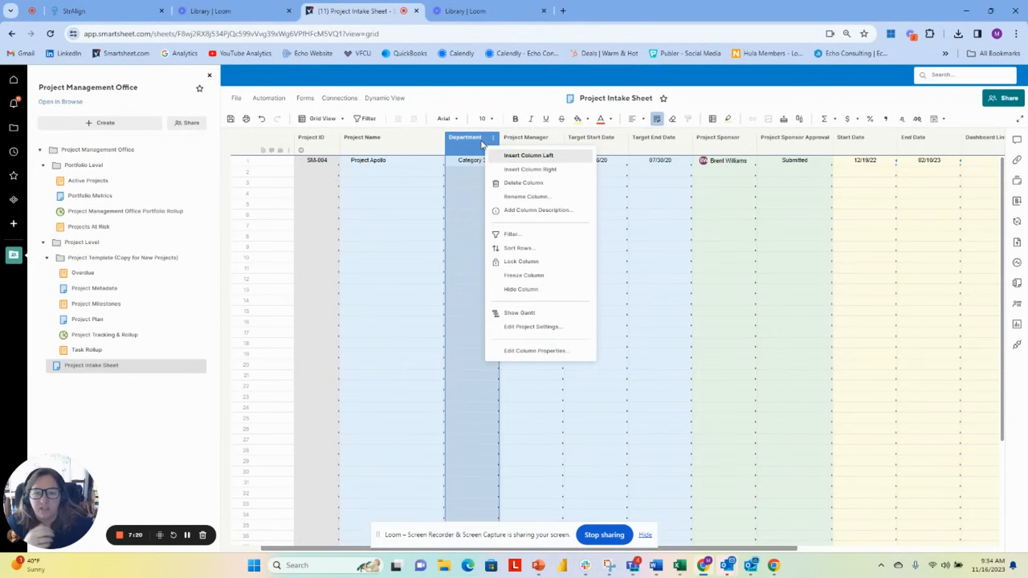
left_click(550, 170)
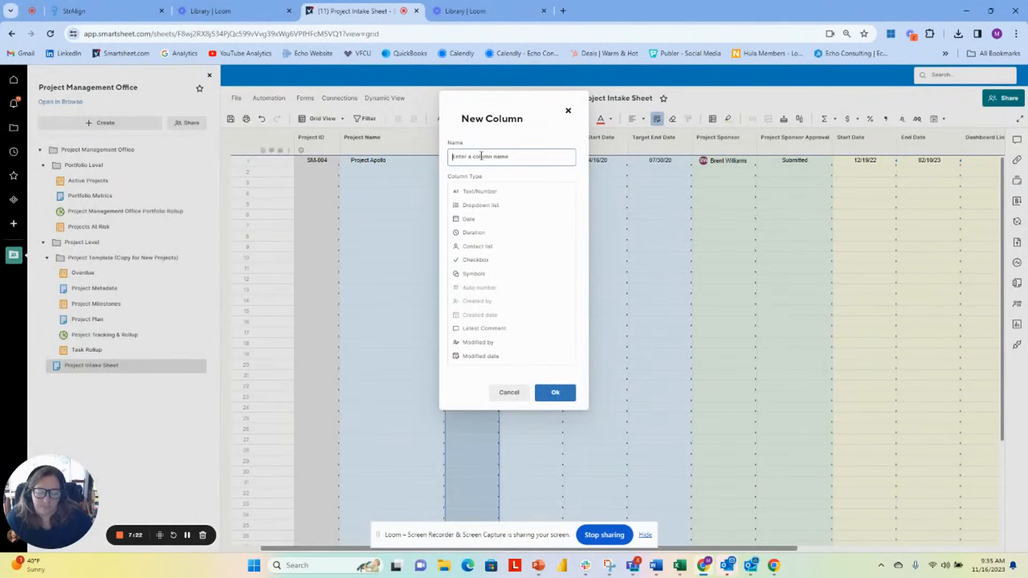
type("Project ")
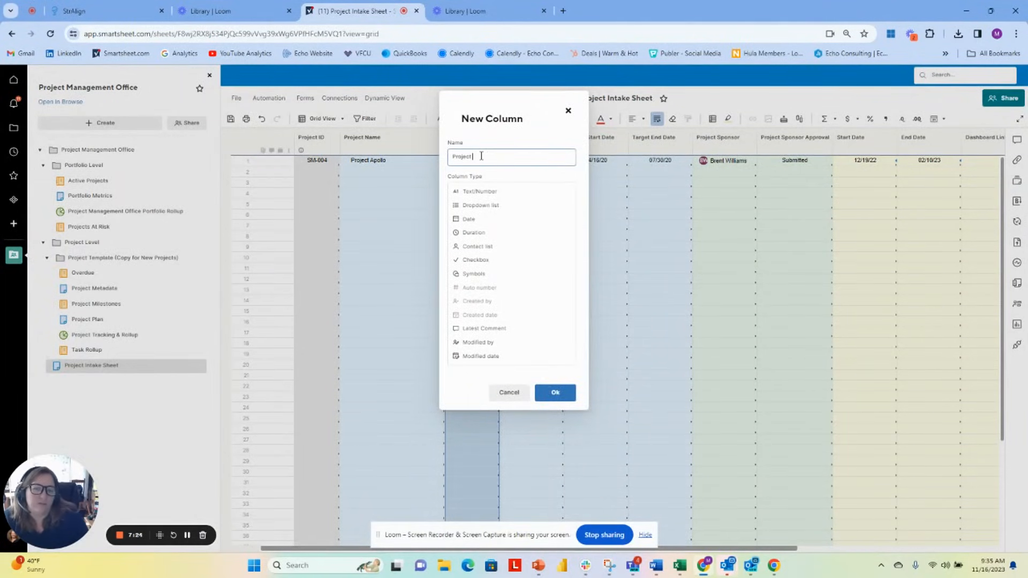
type("Phase")
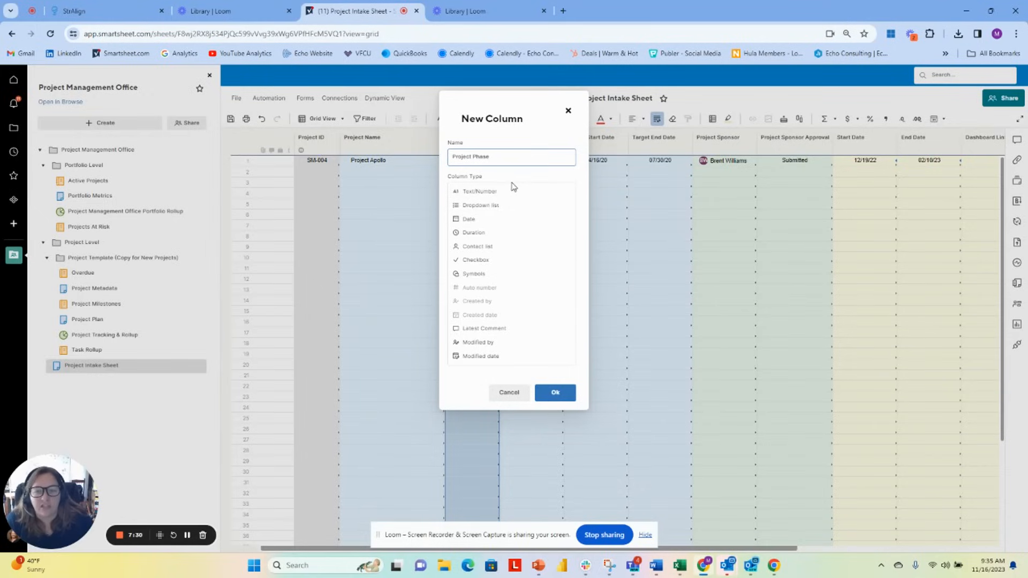
left_click(504, 208)
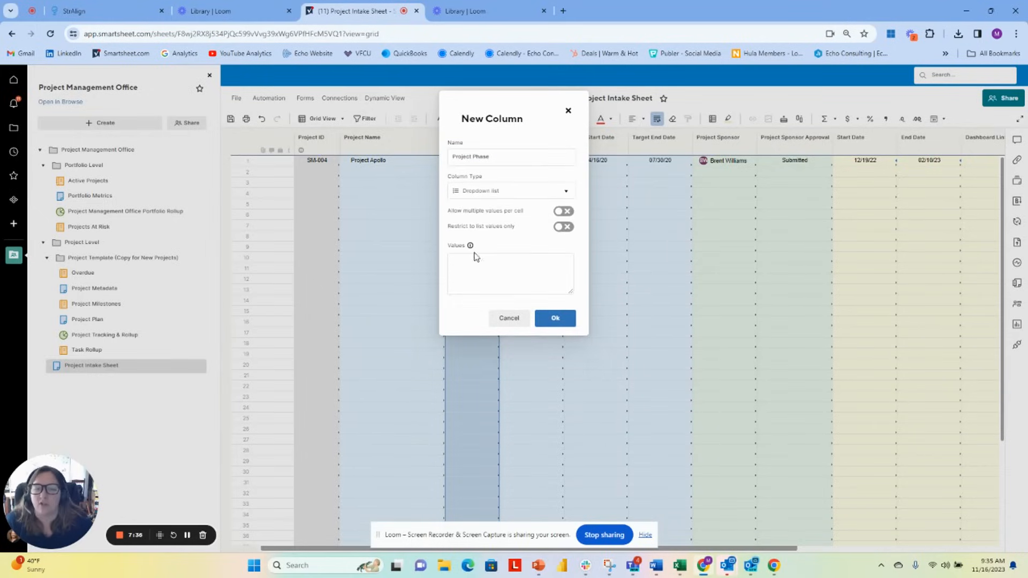
Step: Enter Plan, Build, Implement and Close as the Project Phase dropdown values and create the column
left_click(471, 261)
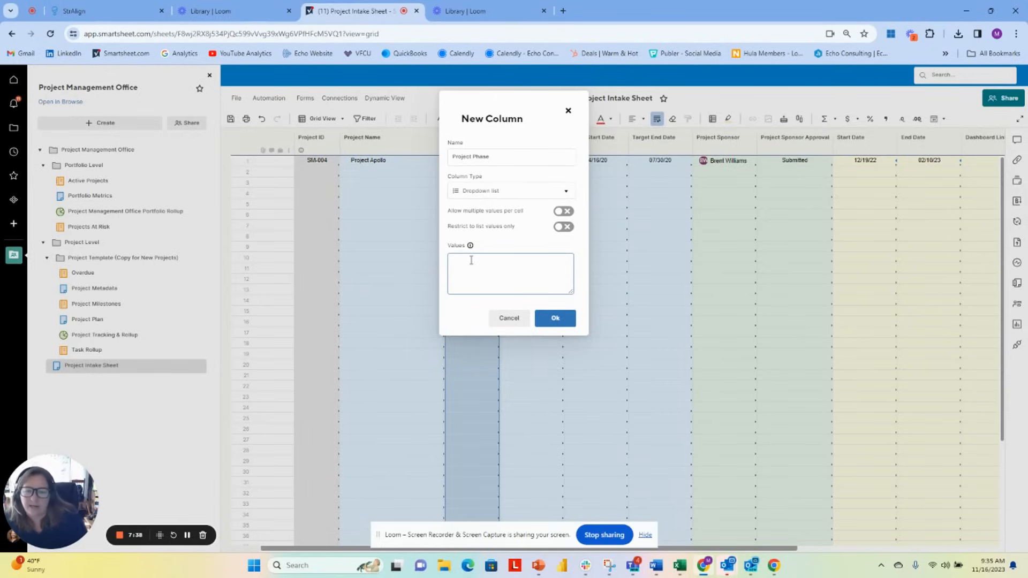
type("Plann")
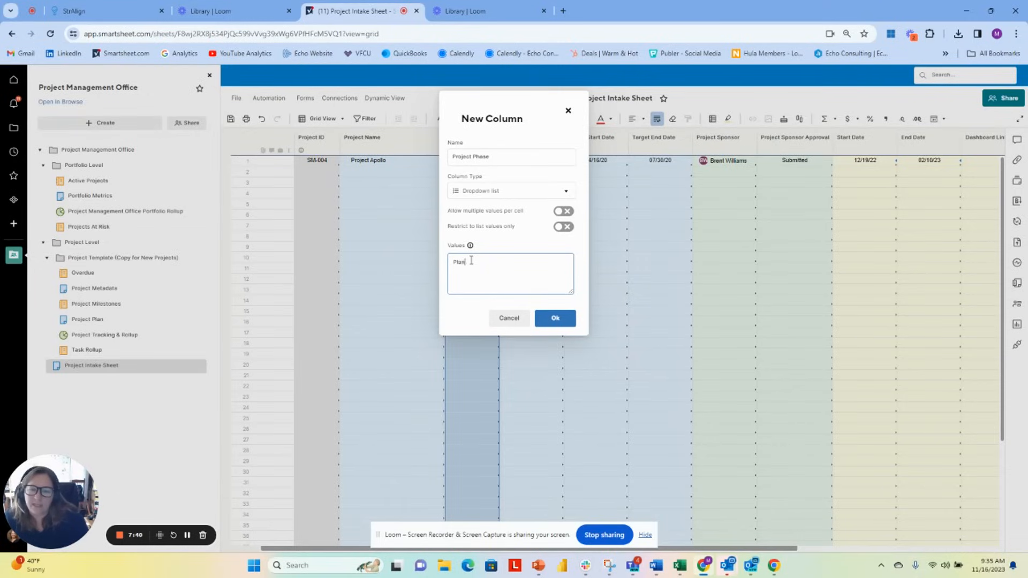
type("Build")
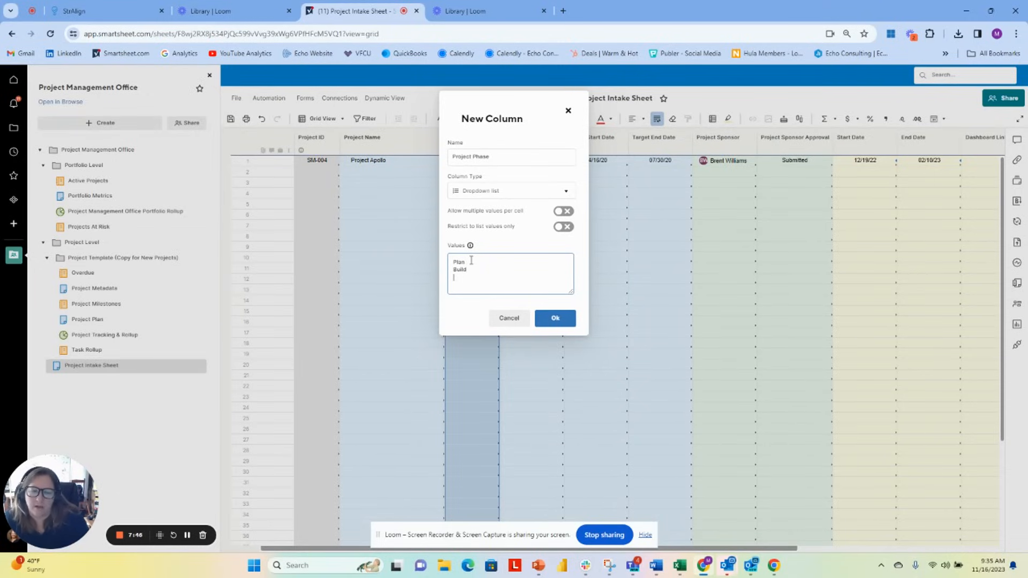
type("Launc")
key("BackSpace")
key("BackSpace")
key("BackSpace")
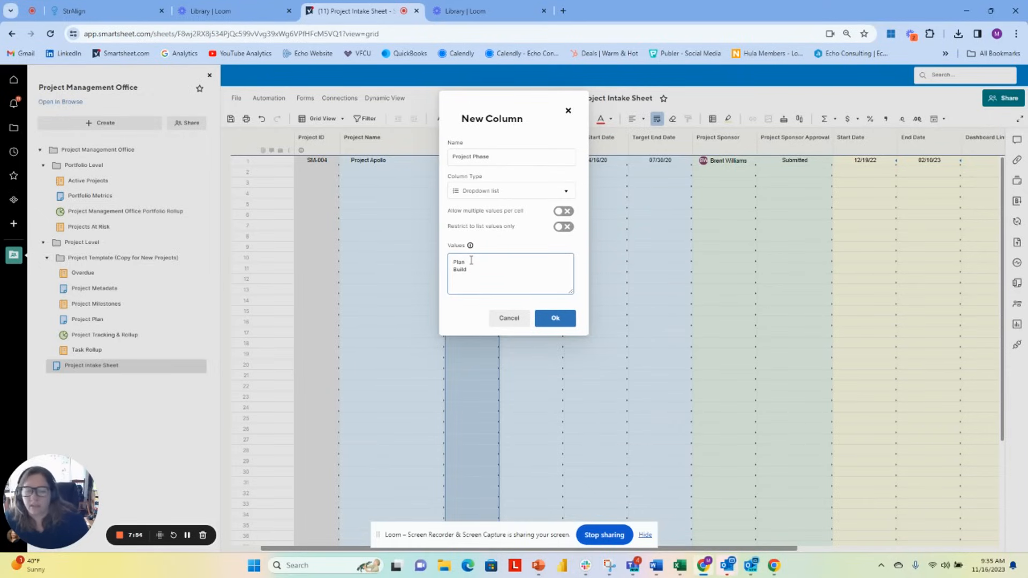
type("Implemen")
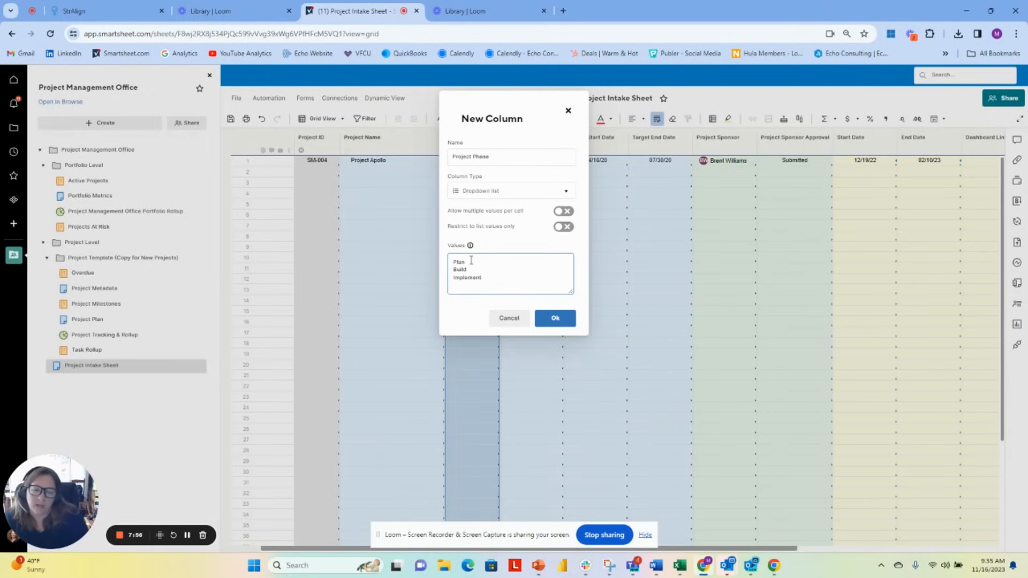
type("t")
key("Return")
type("Close")
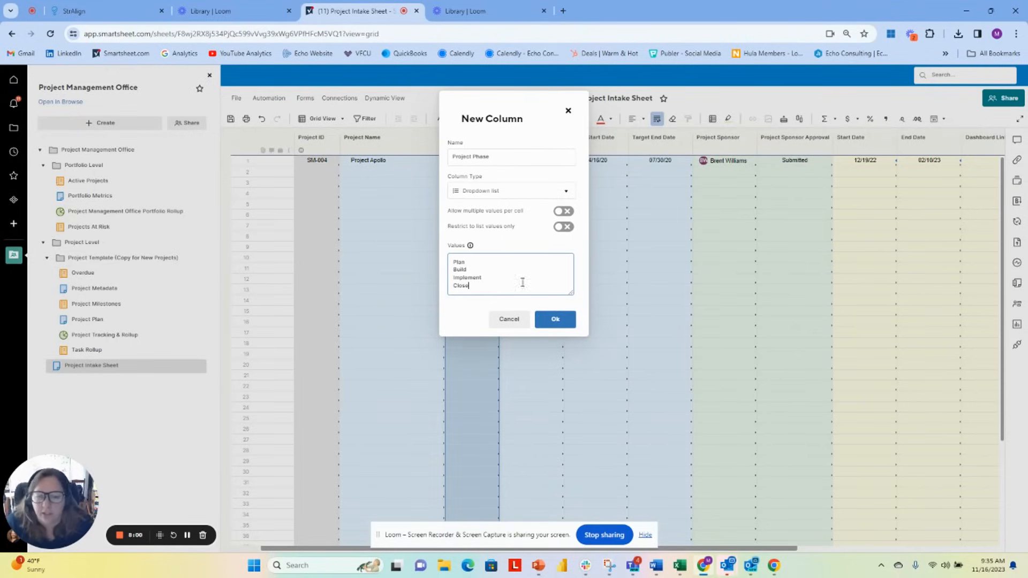
left_click(560, 325)
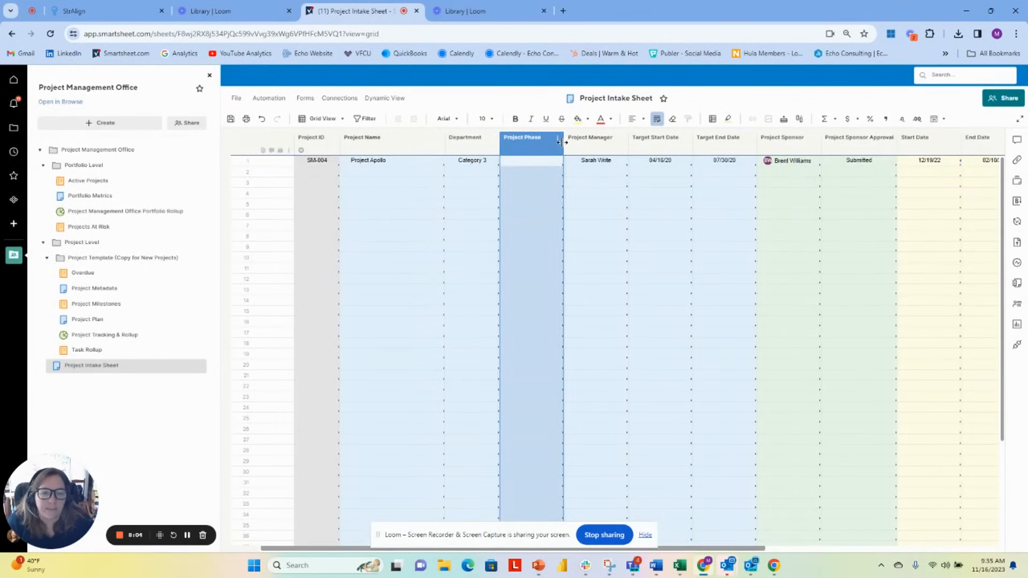
Step: Narrow the Project Phase column slightly
left_click_drag(562, 148, 551, 148)
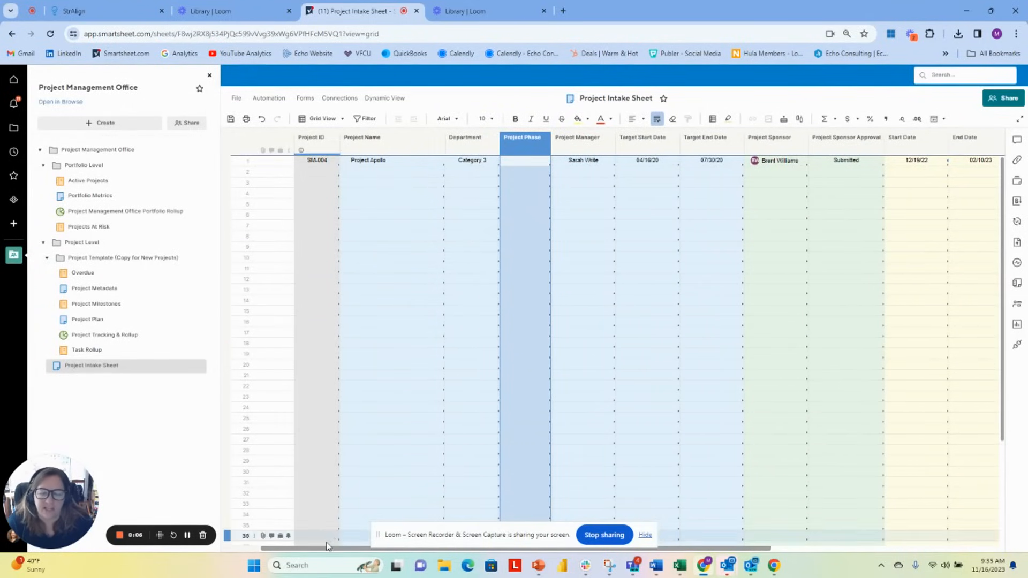
left_click_drag(321, 549, 291, 572)
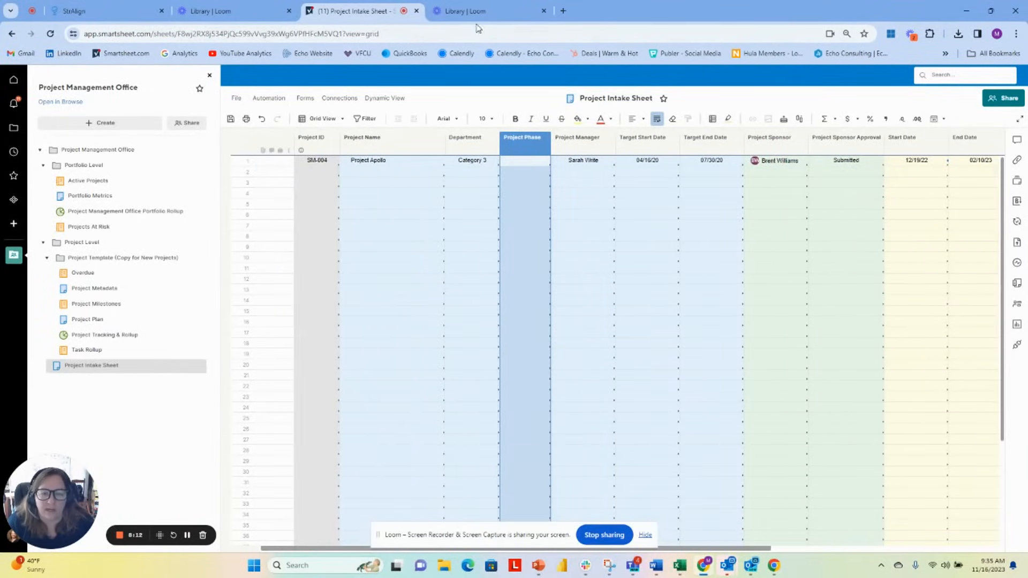
Step: Start a new column directly after Project Phase, named Project Type, with the Dropdown list column type
right_click(530, 151)
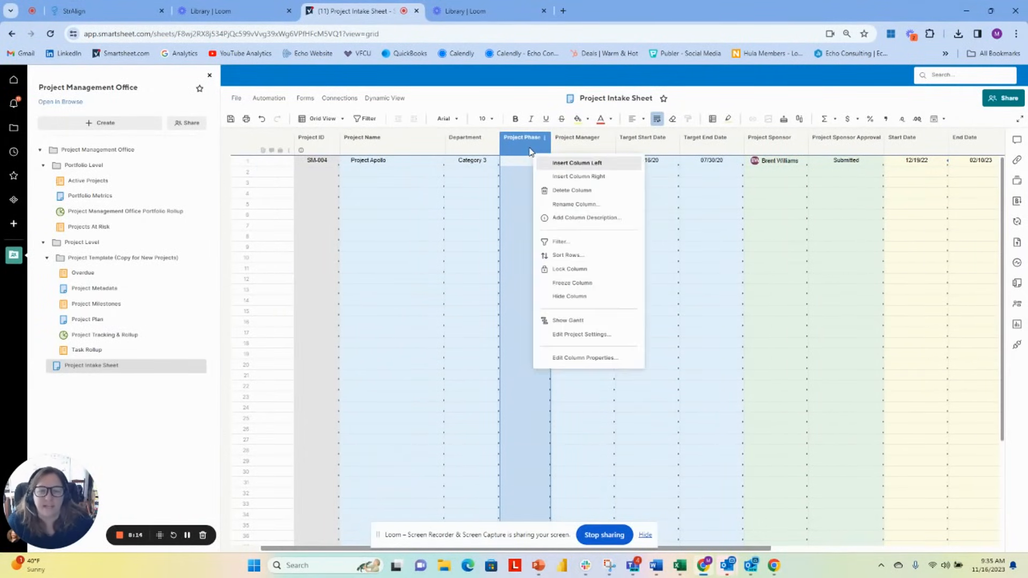
left_click(571, 176)
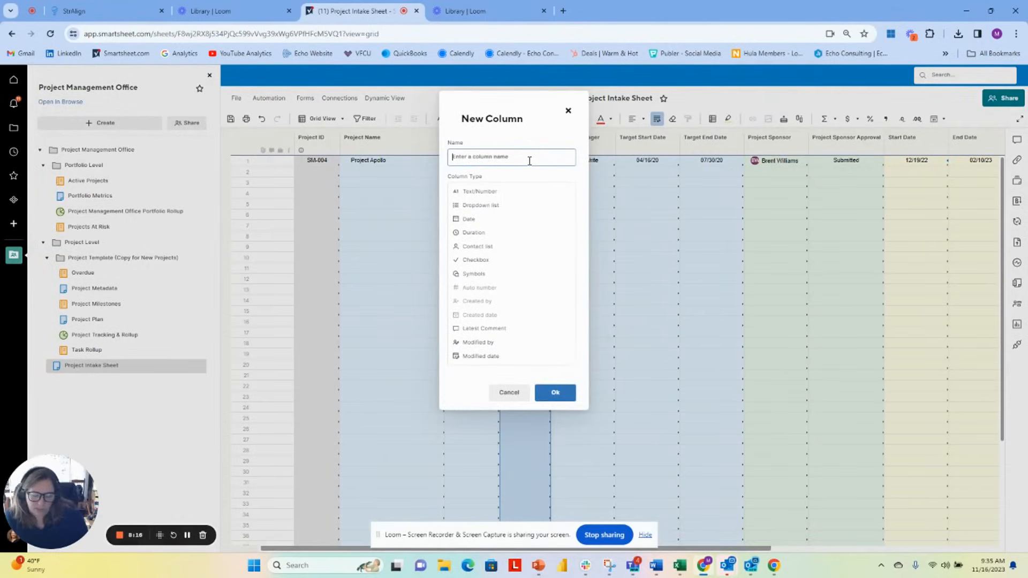
type("Project Type")
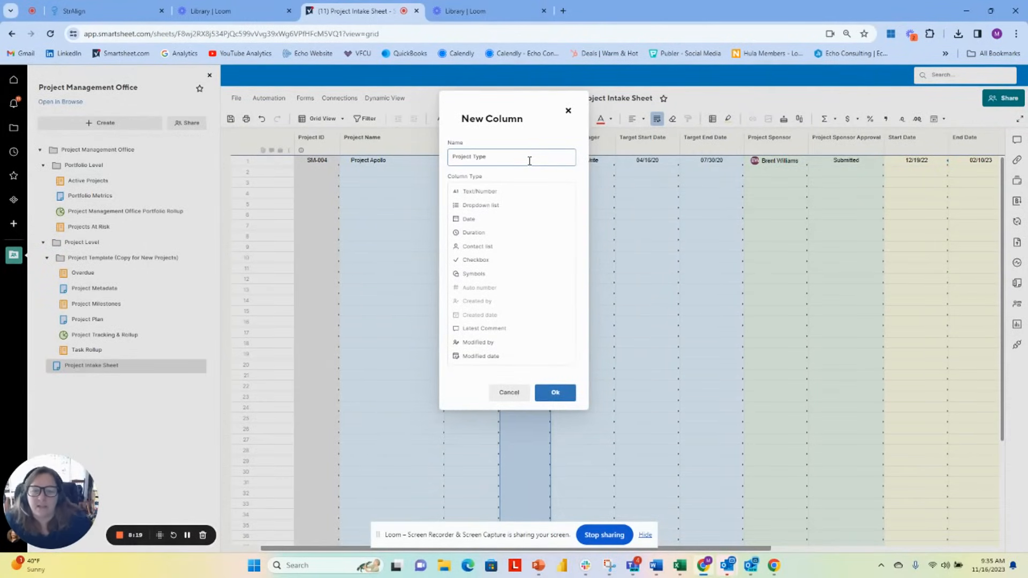
left_click(505, 206)
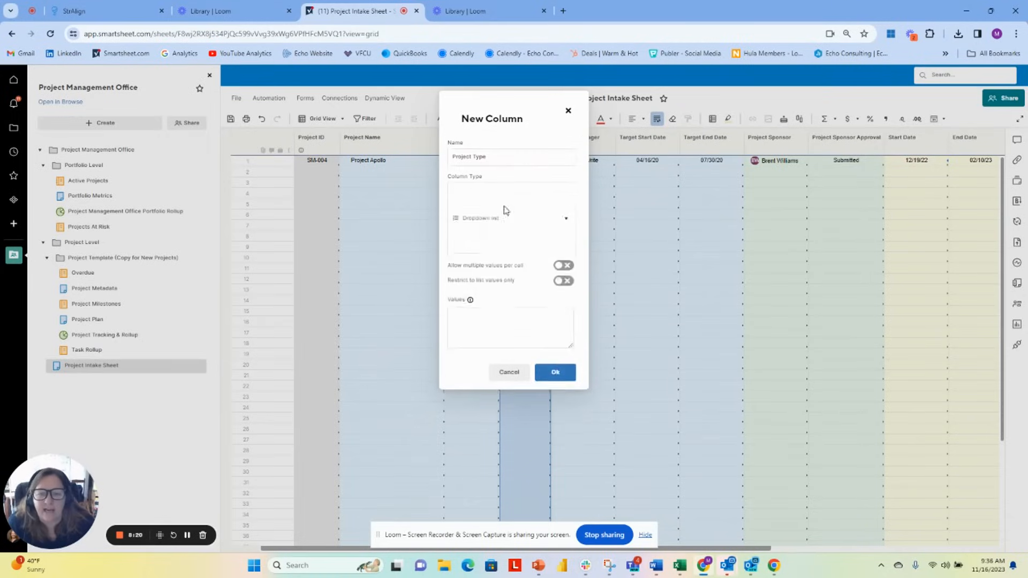
Step: Enter New Building as the first dropdown value for Project Type
left_click(479, 262)
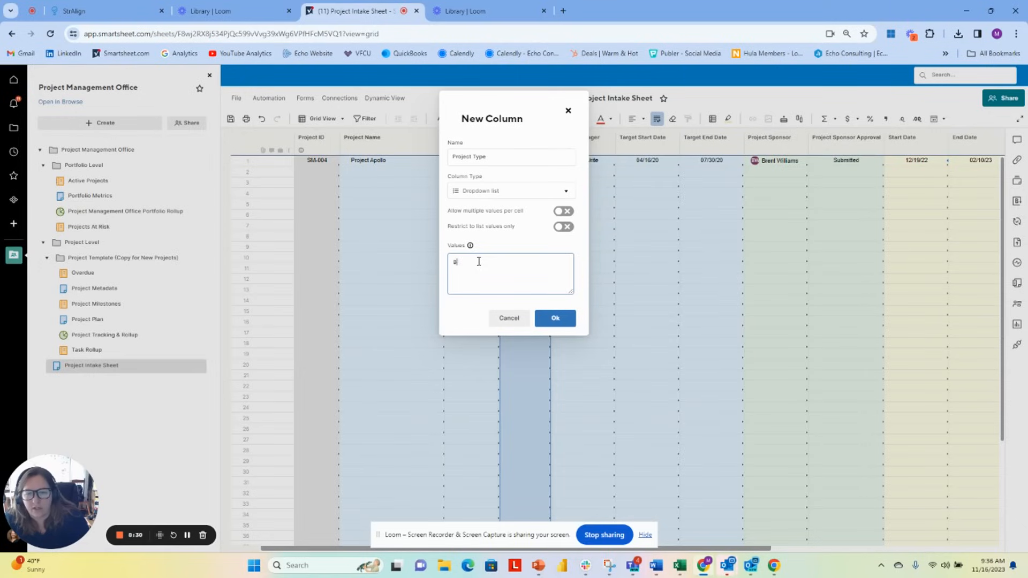
type("uild Ne")
key("BackSpace")
key("BackSpace")
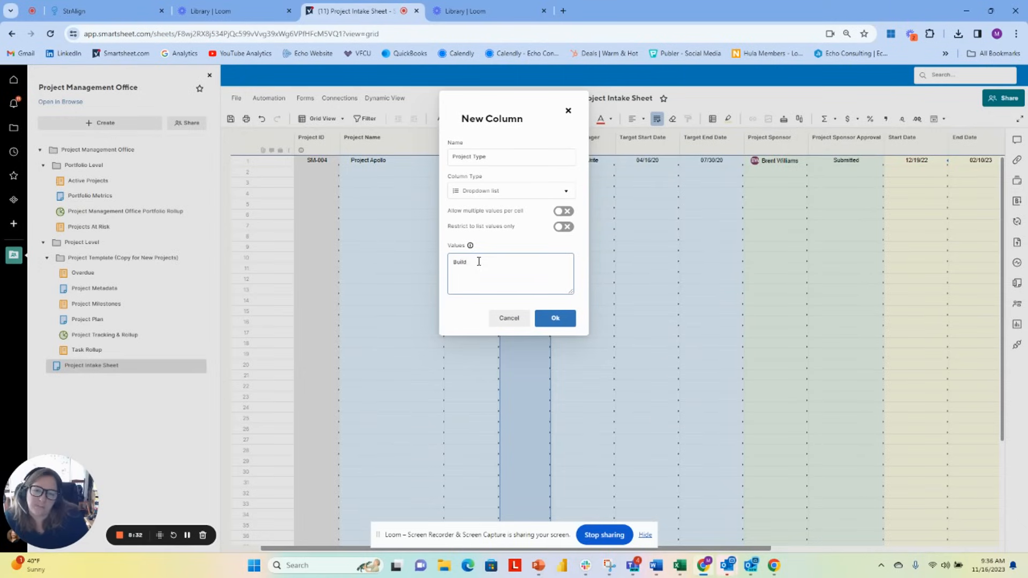
key("BackSpace")
key("BackSpace")
key("BackSpace")
type("New Buil")
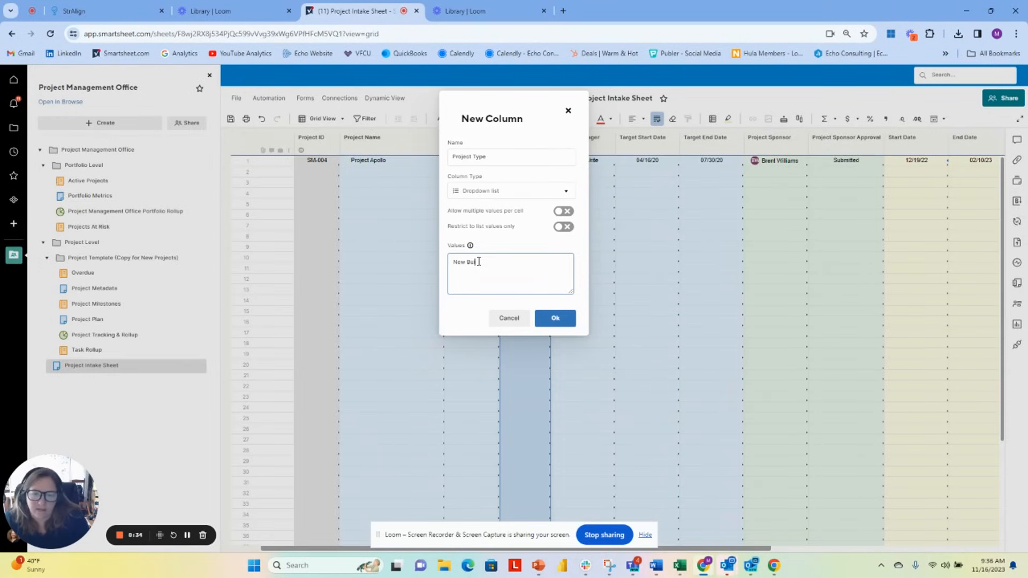
type("ding")
Step: Add New Vendor SetUp and Upgrade or Migration as further Project Type values, each on its own line
type("New Vendor")
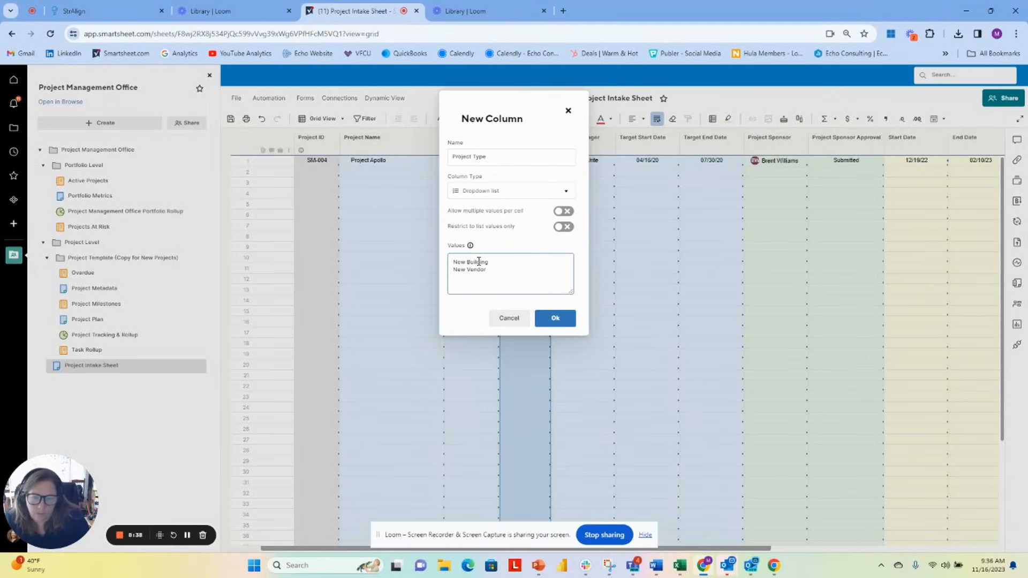
type(" Se")
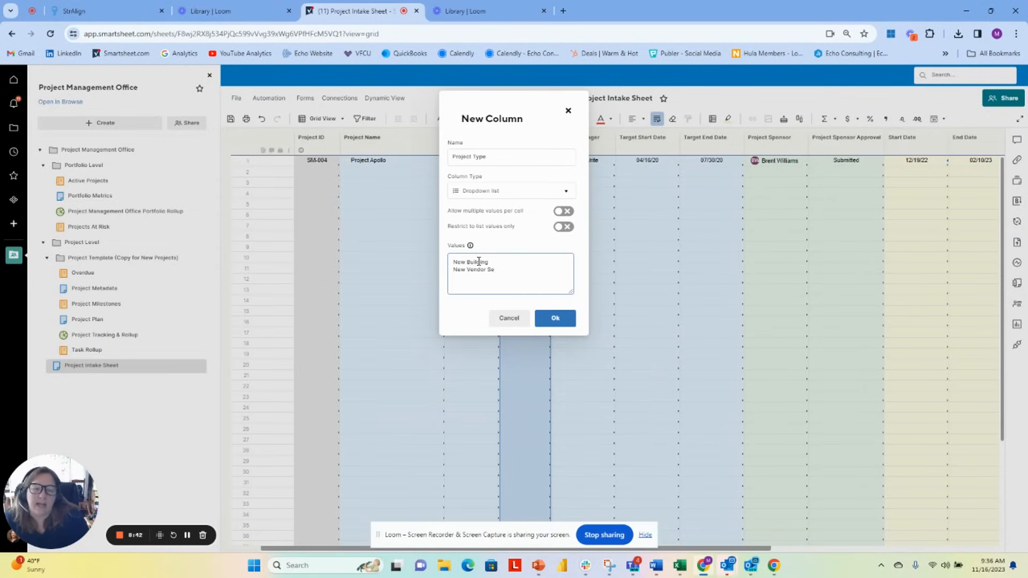
type("tuptUp")
key("Return")
type("U")
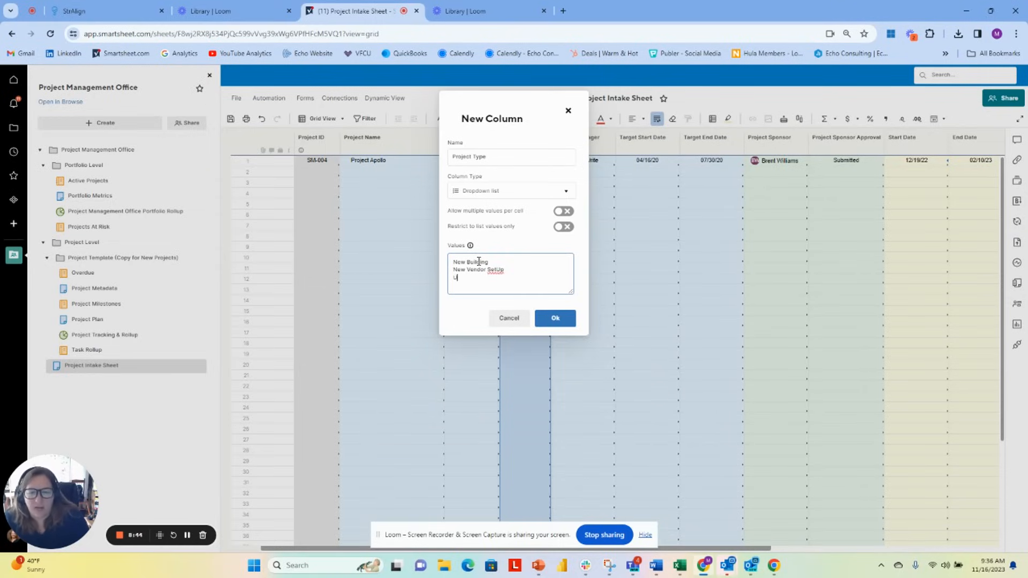
type("pdgrade ")
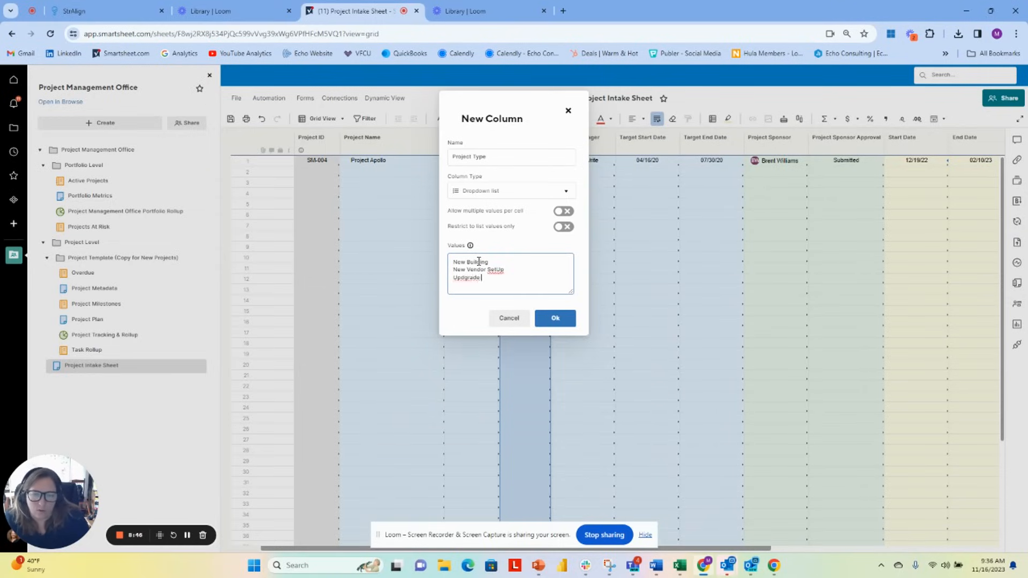
type("or Migration")
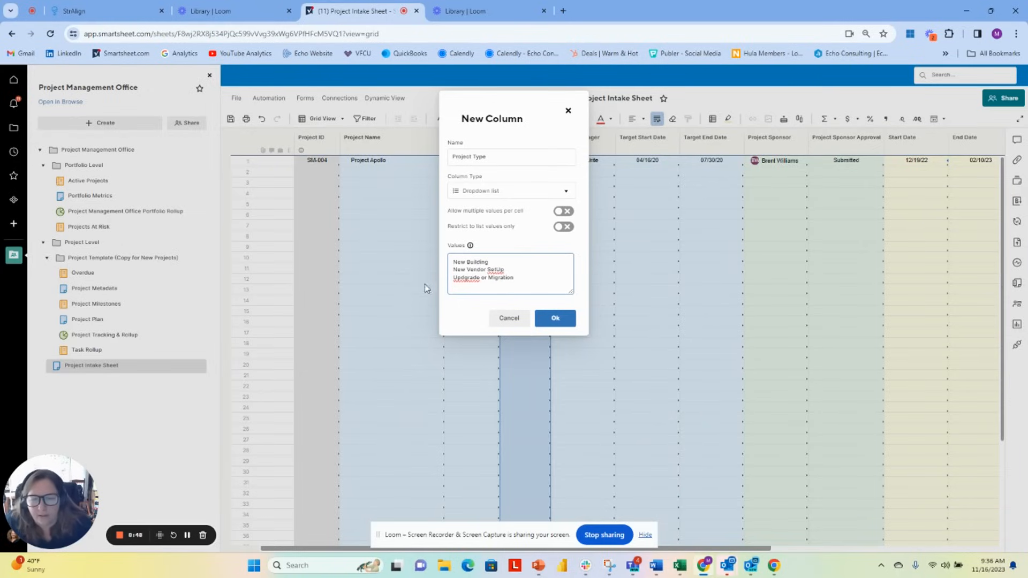
left_click(465, 277)
key("BackSpace")
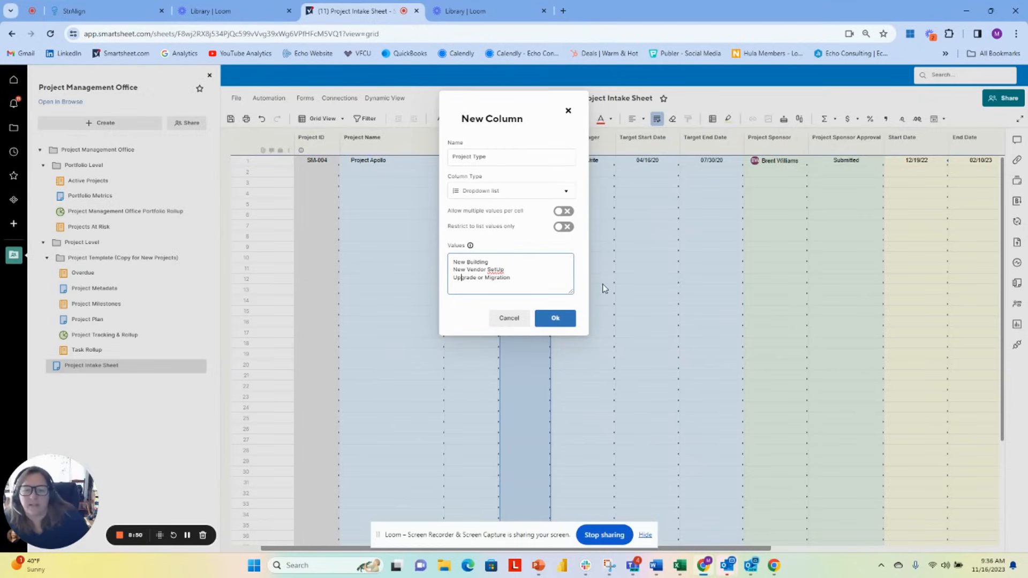
Step: Add M&A and New Store to the Project Type values and create the column
left_click(531, 276)
key("Return")
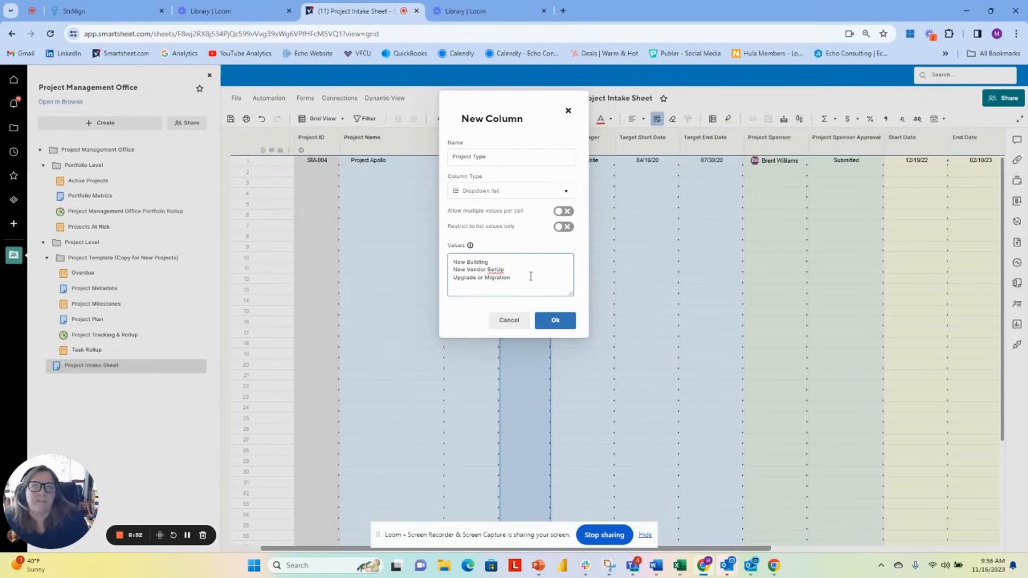
type("M")
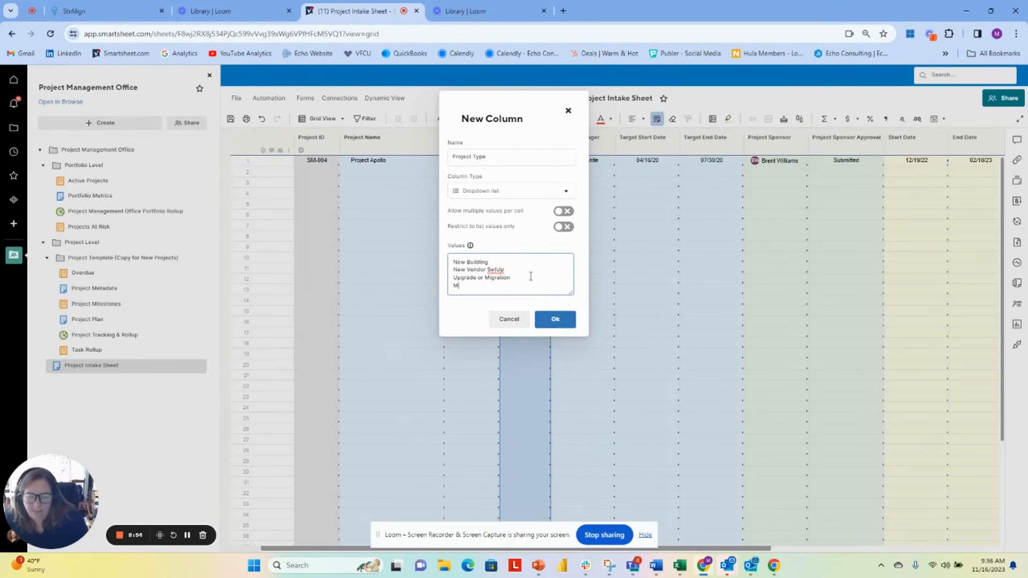
type("&A")
key("Return")
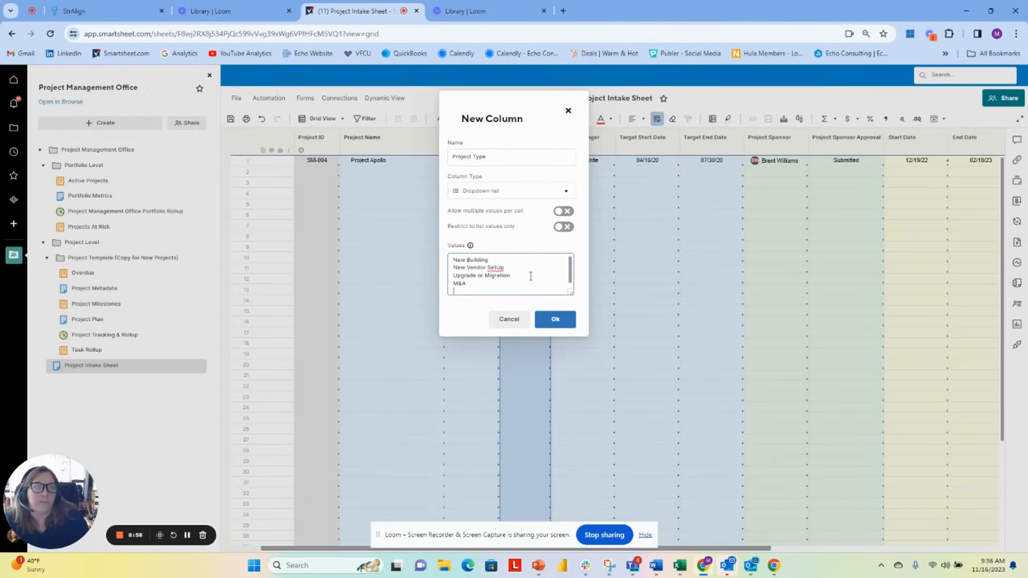
type("New Store")
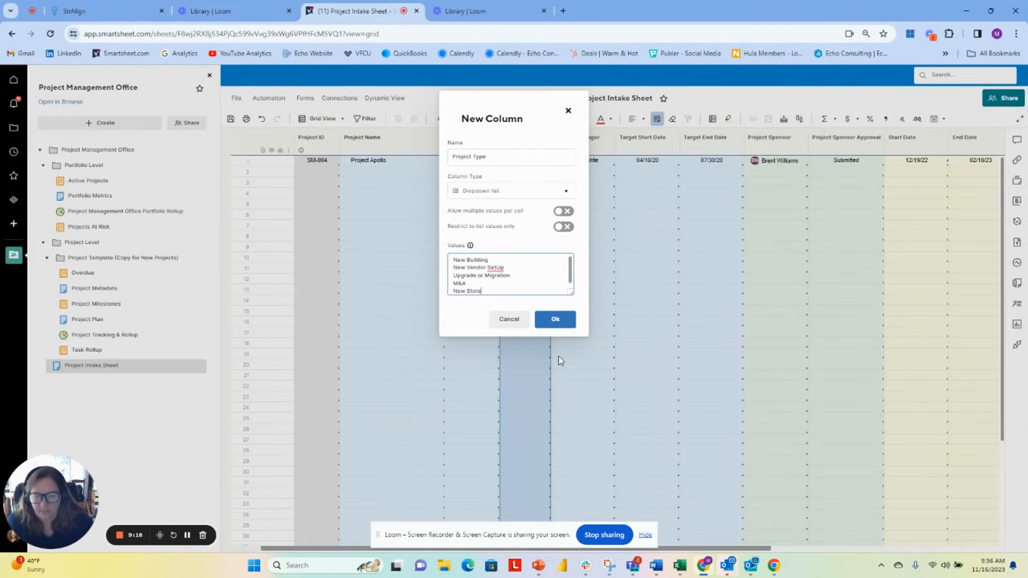
left_click(569, 320)
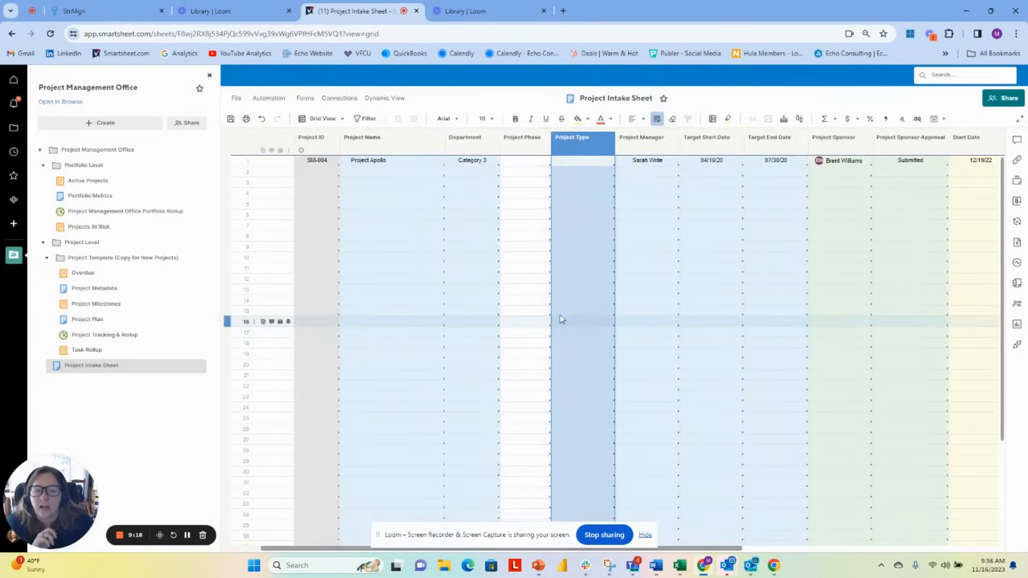
Step: Start a new column directly after Project Type, named Project Size, with the Dropdown list column type
right_click(590, 150)
left_click(650, 180)
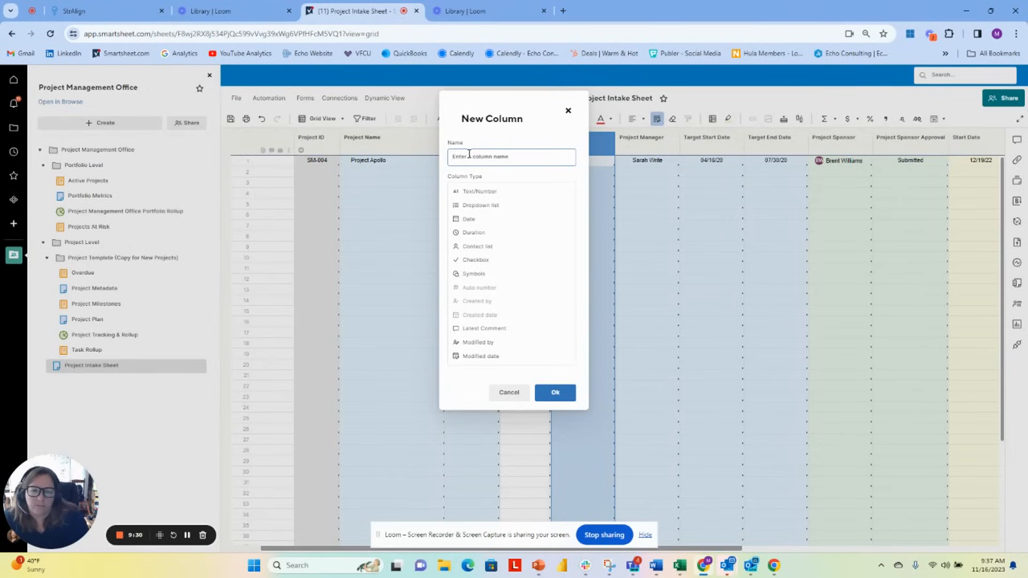
type("Effor")
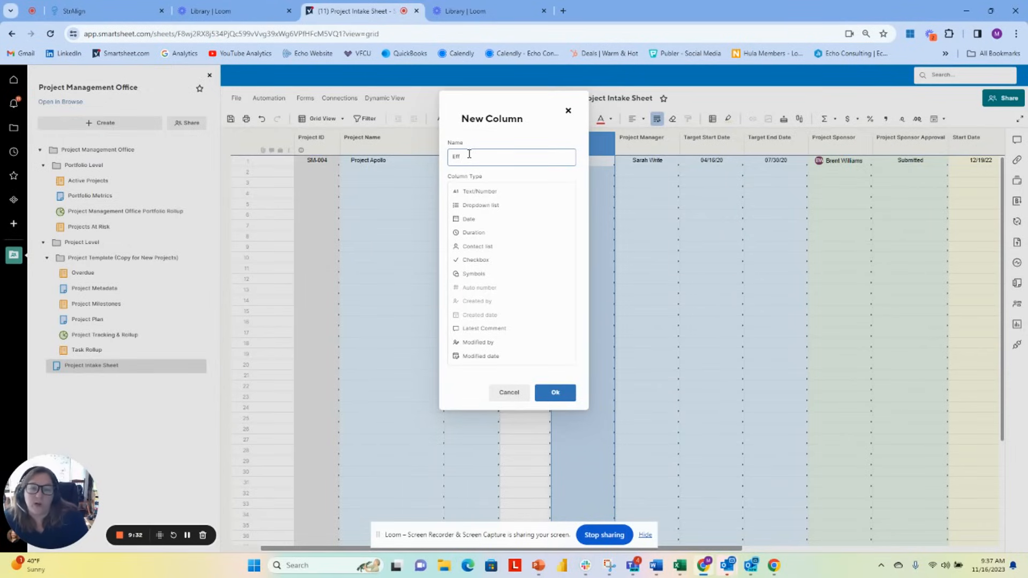
key("BackSpace")
key("BackSpace")
key("BackSpace")
type("Project S")
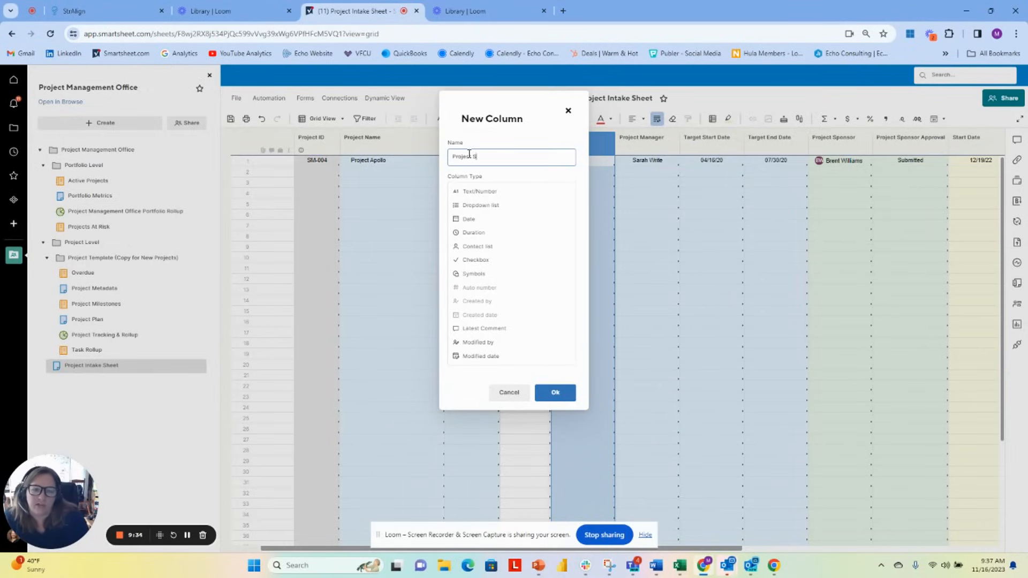
type("ize")
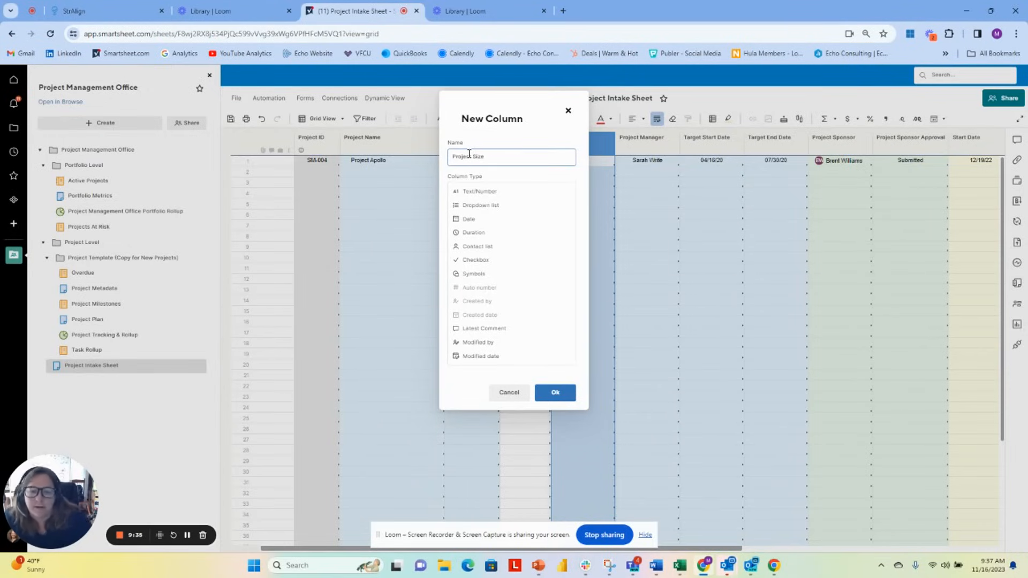
left_click(471, 205)
Step: Enter S, M, L and XL as the Project Size dropdown values, each on its own line
left_click(480, 265)
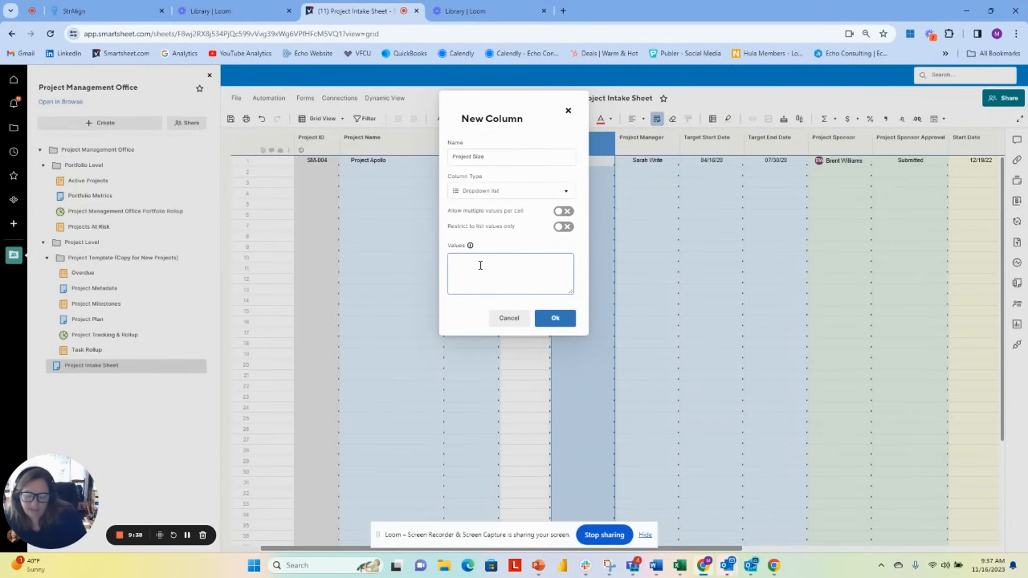
type("S ")
type("M")
key("Return")
type("L")
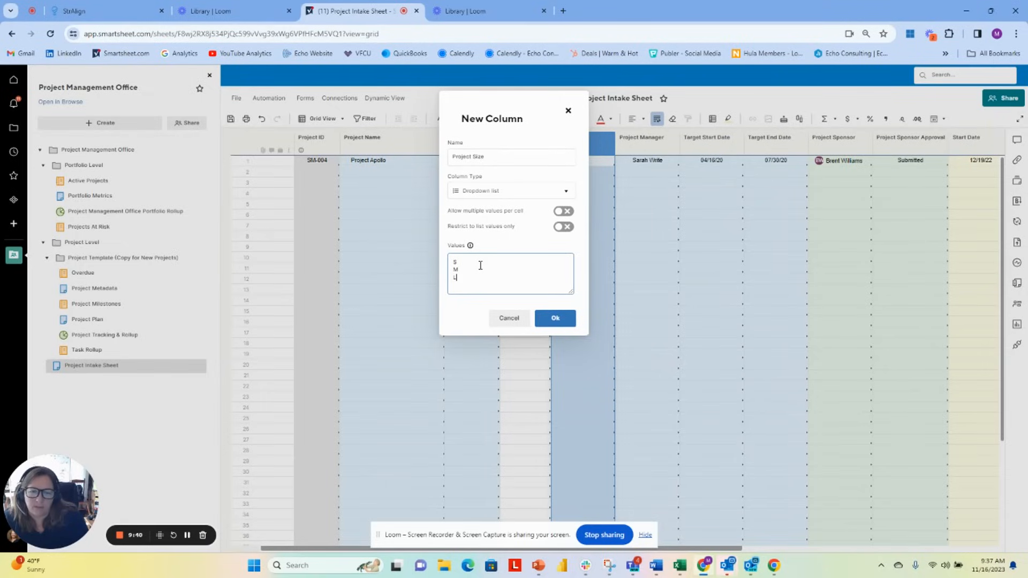
key("Return")
type("XL")
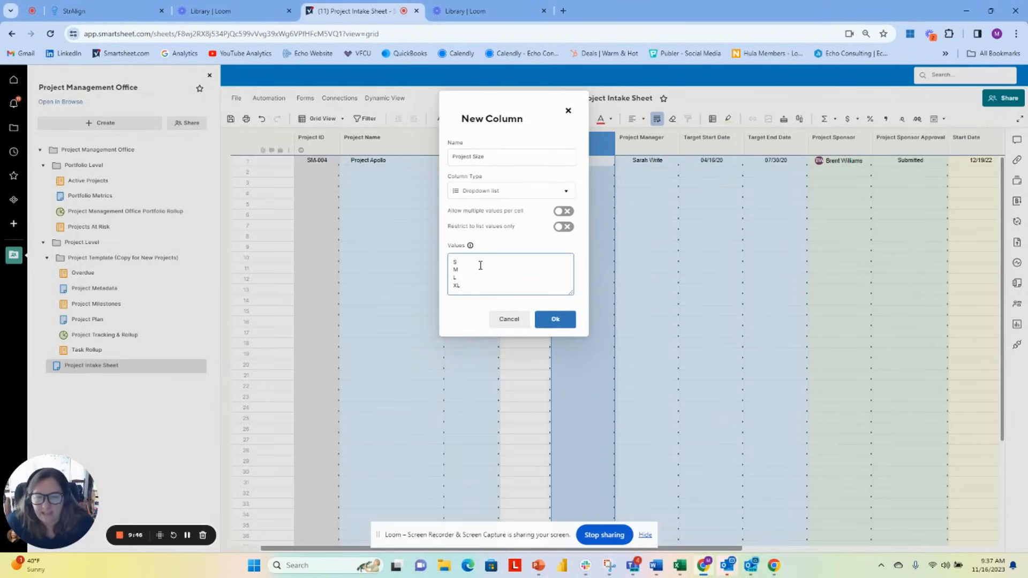
Step: Extend the two smallest Project Size values with budget limits: "S - Under 10k" and "M - Under 50k"
left_click(480, 259)
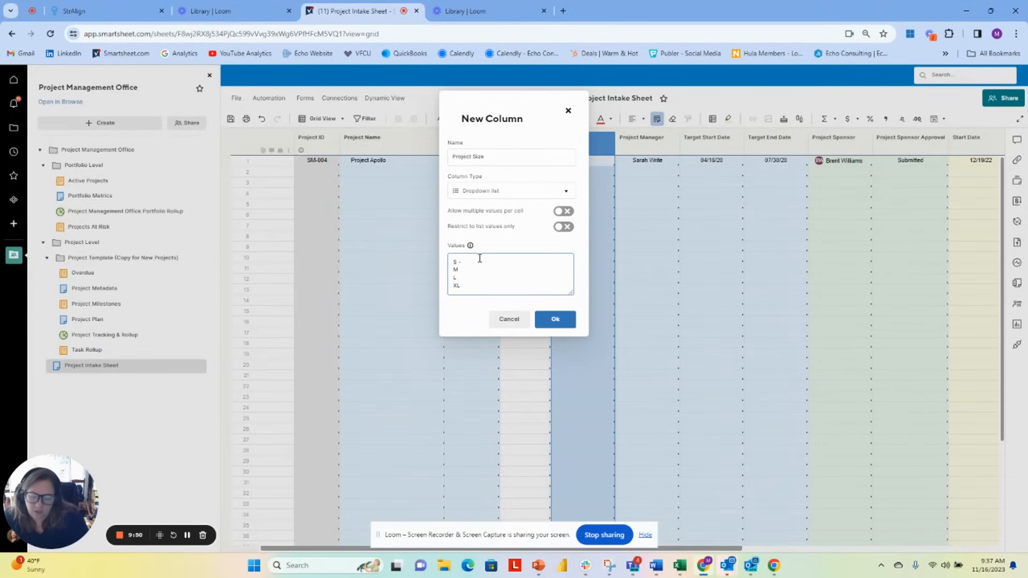
type("- Under 50k")
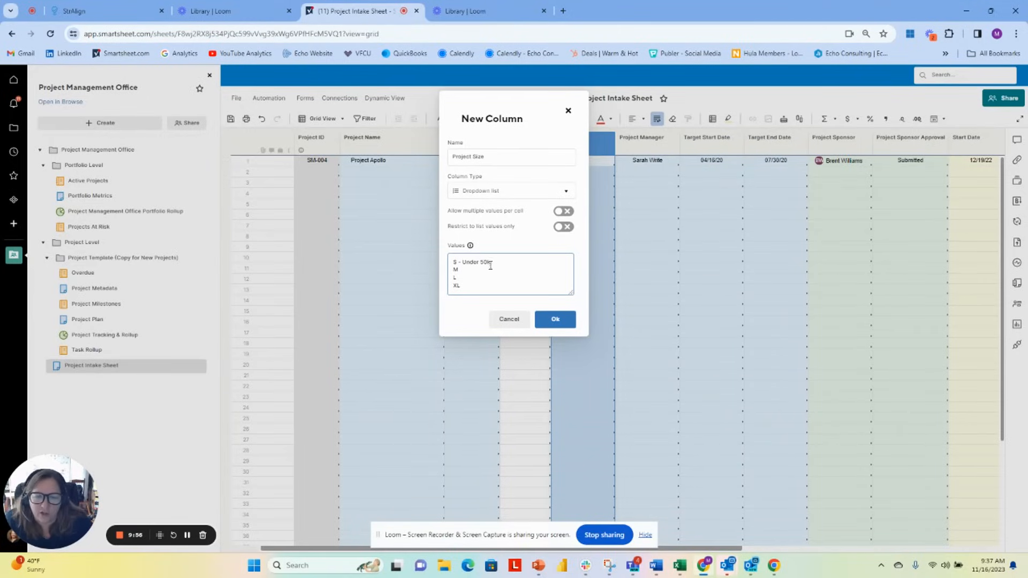
left_click(484, 262)
key("BackSpace")
type("10k M")
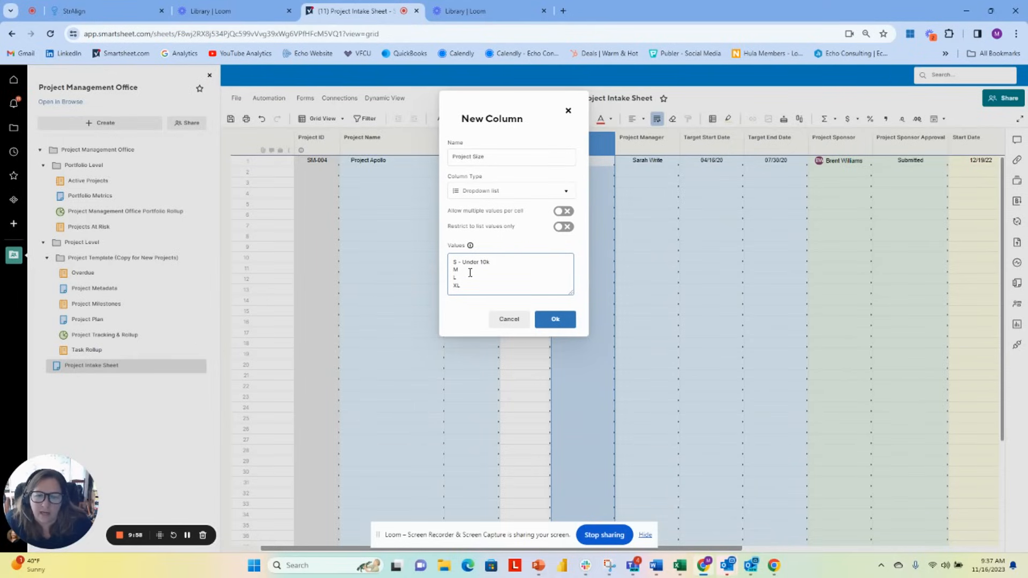
type(" - Under")
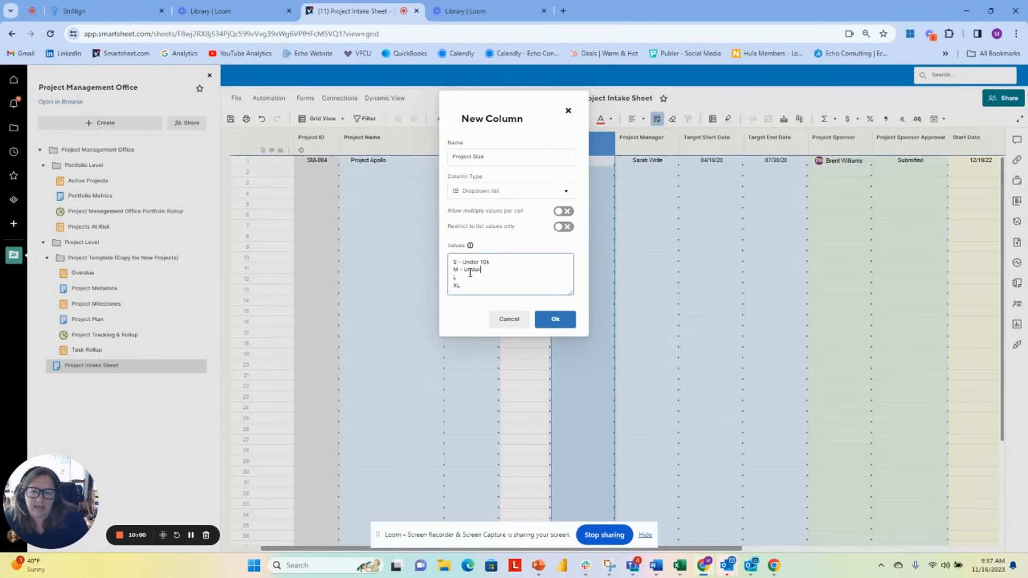
type(" 50")
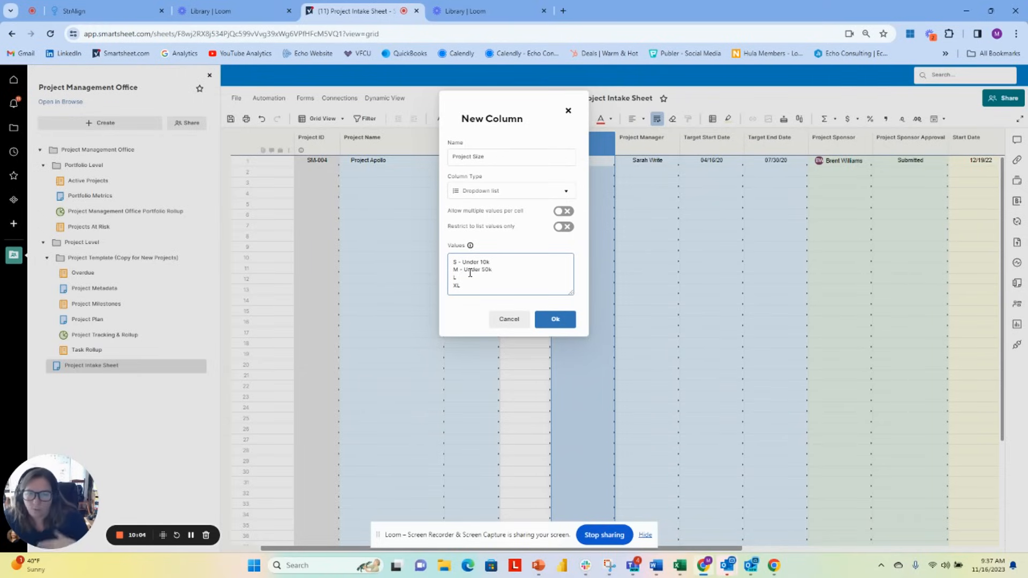
type("k")
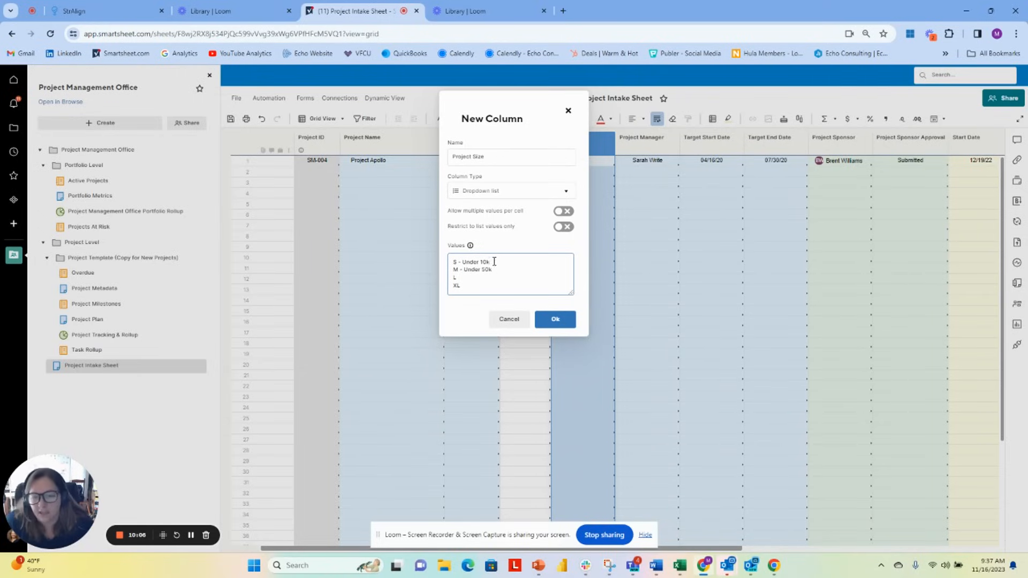
Step: Replace the budget limits with durations, "S - Under 2 weeks" and "M - Less than Month", and create the Project Size column
mouse_move(492, 269)
left_mouse_down()
mouse_move(469, 268)
mouse_move(496, 262)
mouse_move(480, 263)
left_mouse_up()
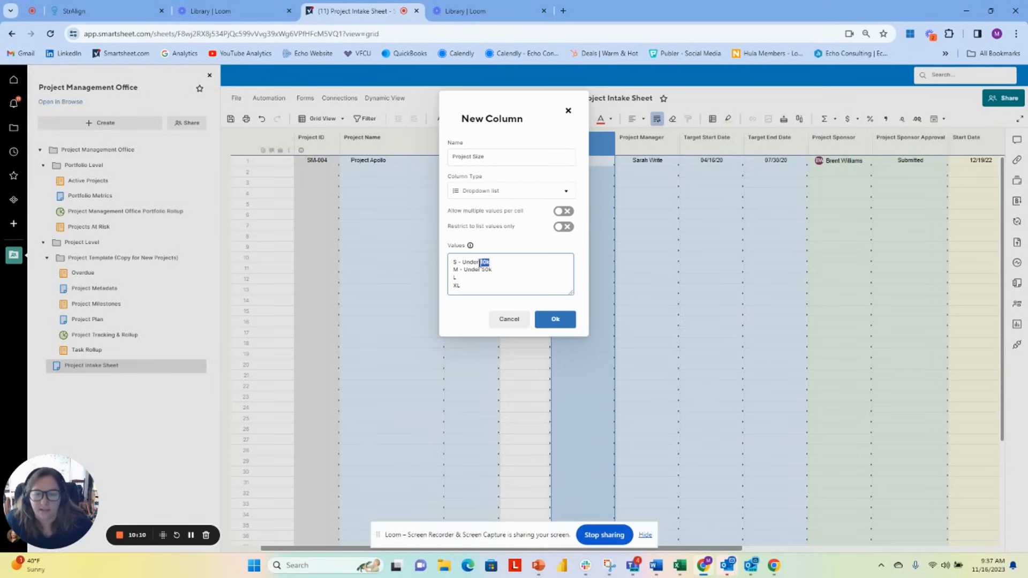
type("2 wee")
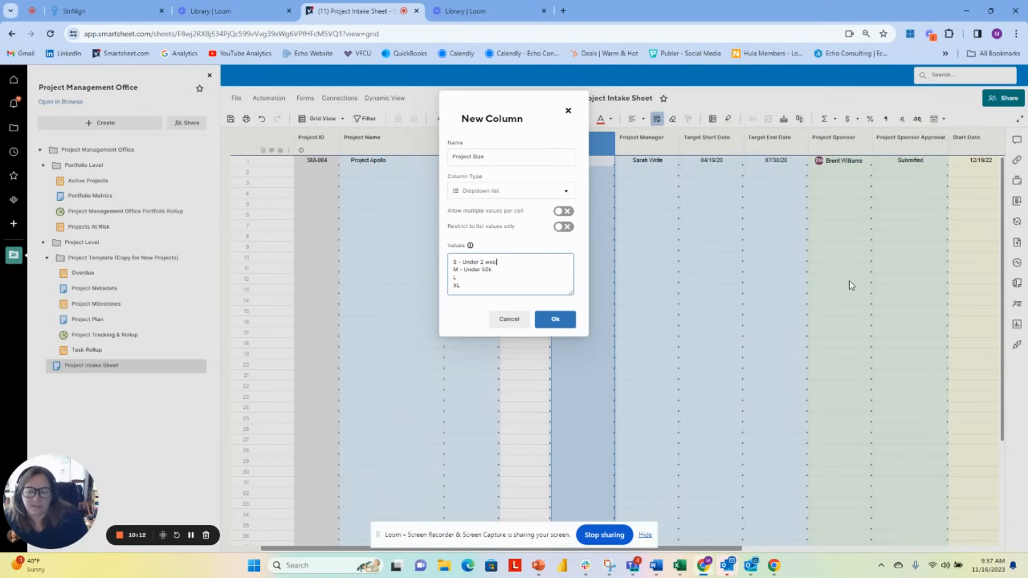
type("ks")
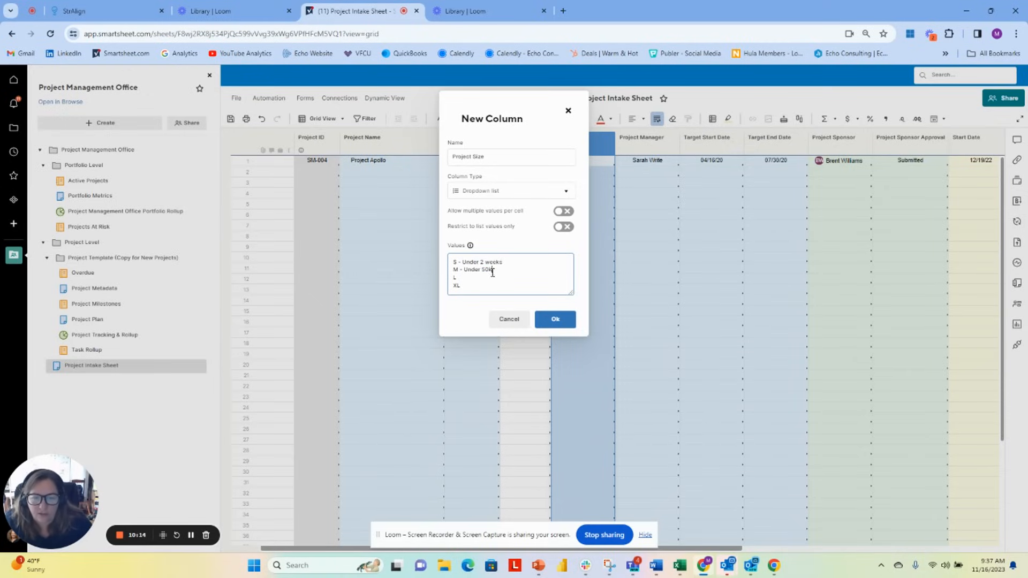
left_click_drag(493, 270, 464, 270)
type("Less ")
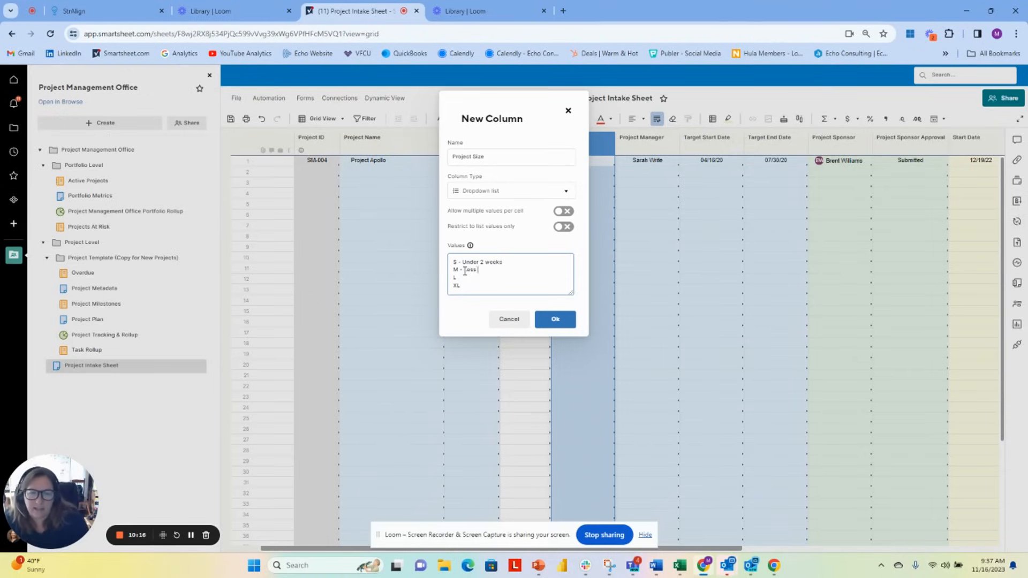
type("than Mond")
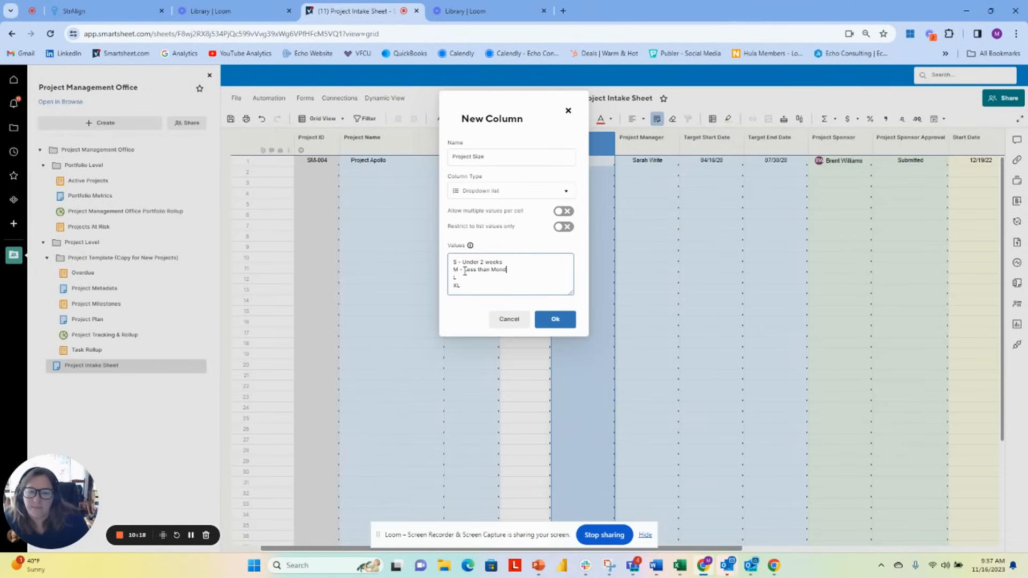
key("BackSpace")
type("th")
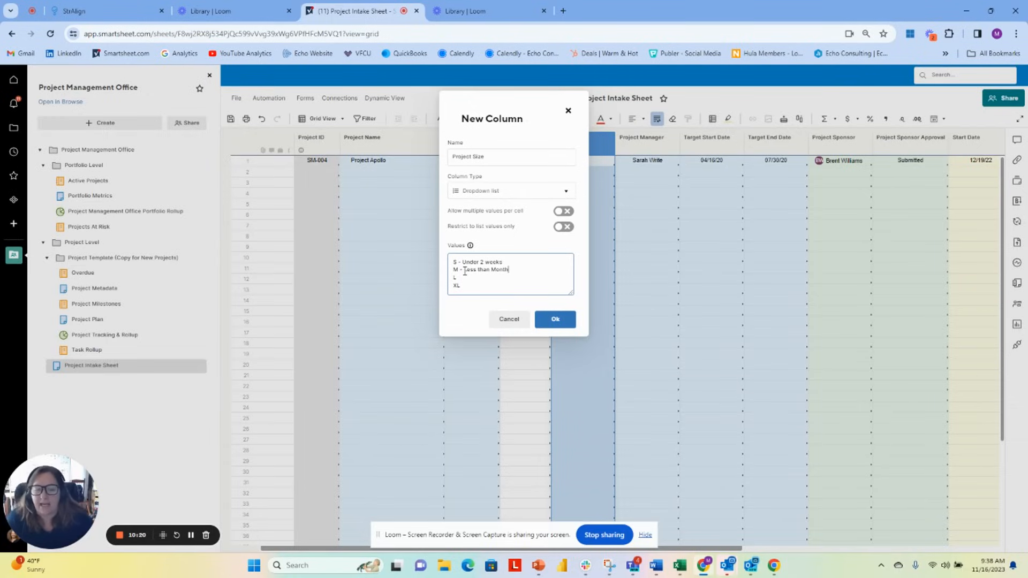
left_click(569, 326)
Step: Add the column description "S - Small - Less than 2 weeks of effort" to Project Size
right_click(631, 154)
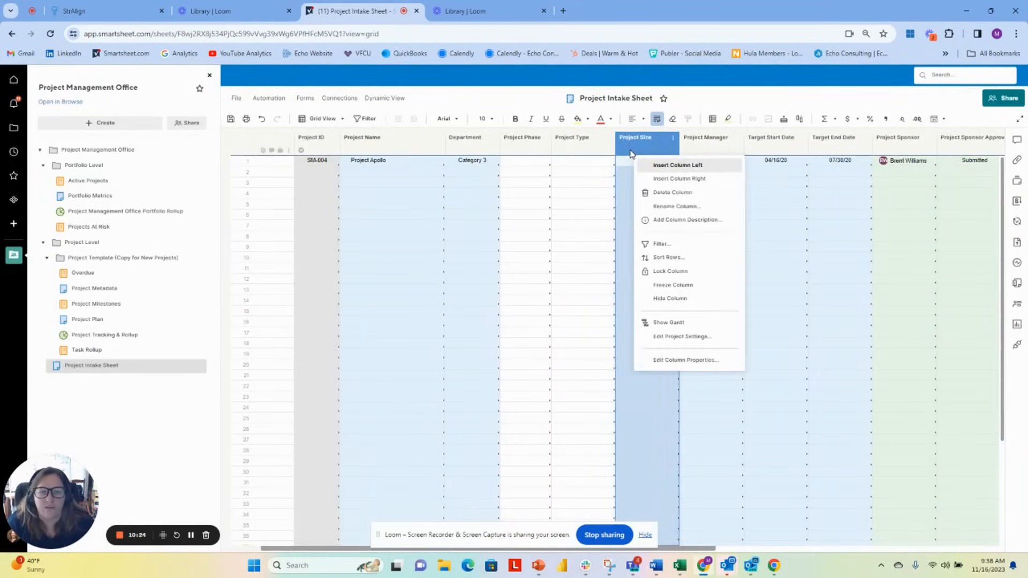
left_click(686, 221)
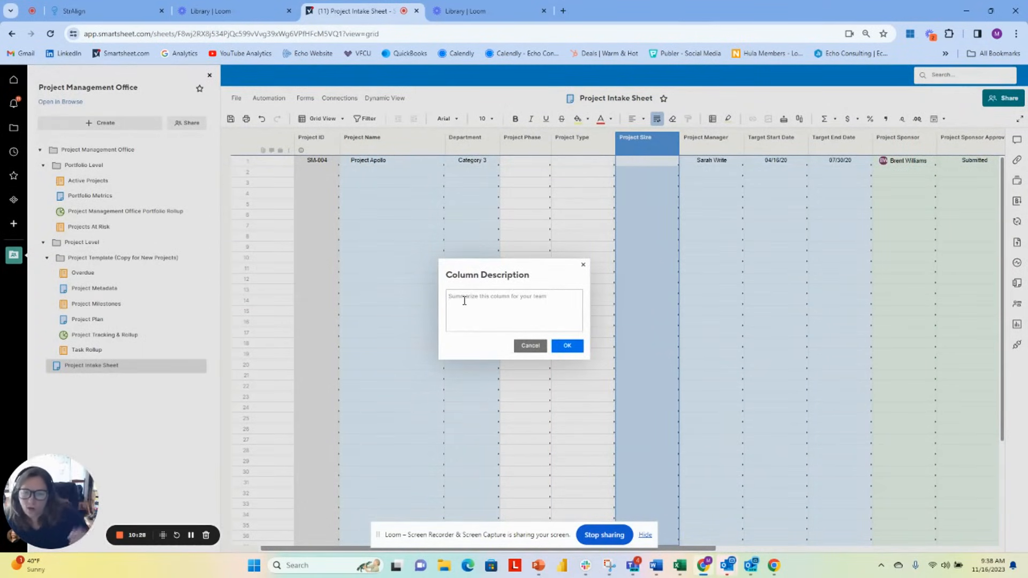
type("S")
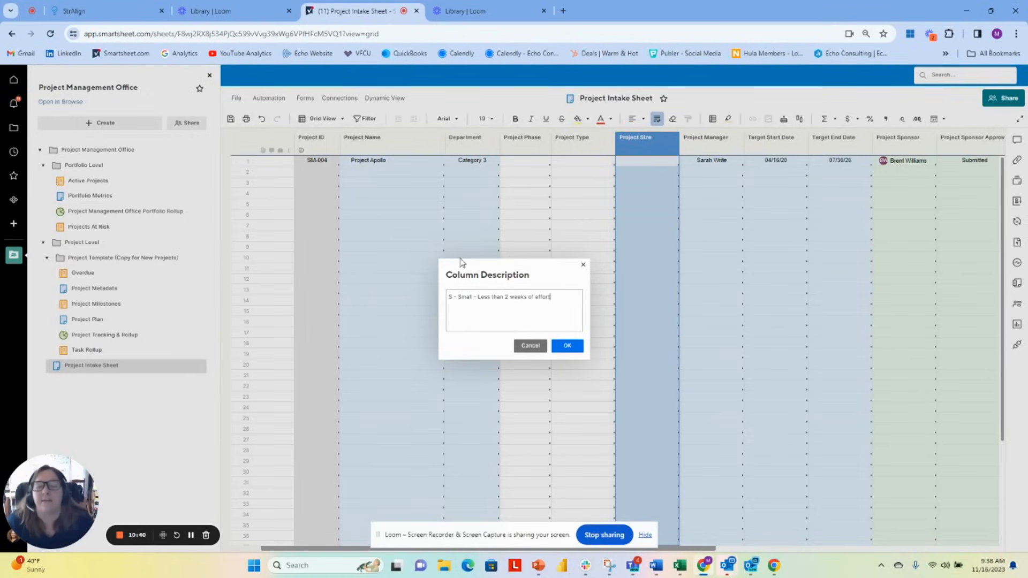
left_click(567, 347)
Step: Examine the Project Size dropdown options in the Project Apollo row and the description marker in the column header
left_click(661, 172)
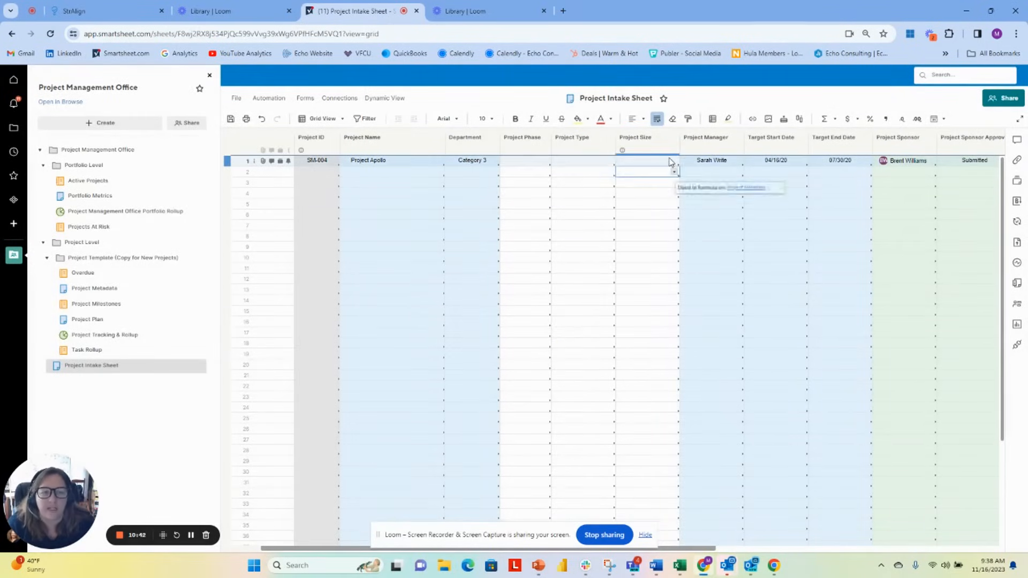
left_click(669, 161)
left_click(667, 162)
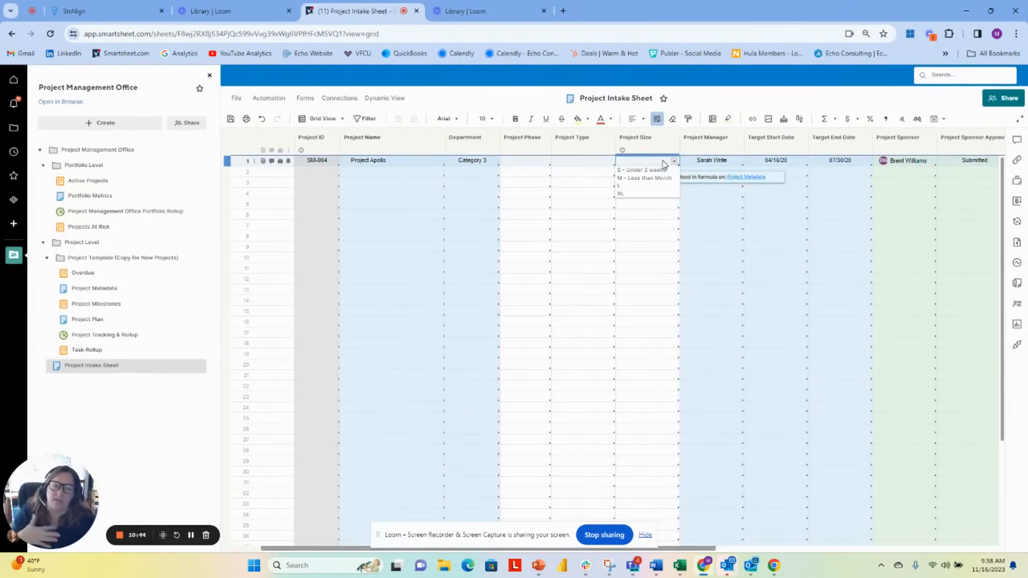
left_click(664, 151)
left_click(636, 149)
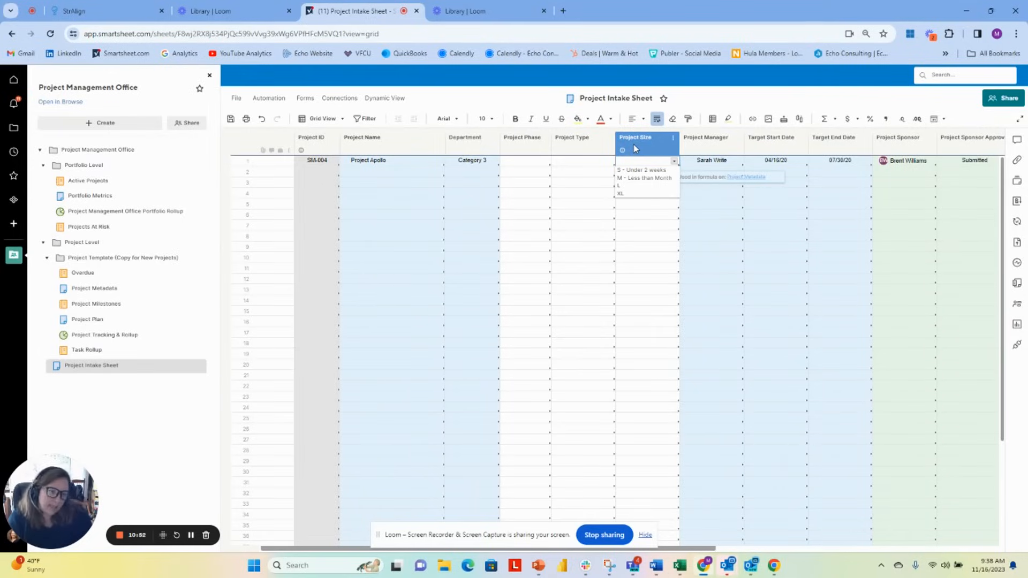
left_click(743, 88)
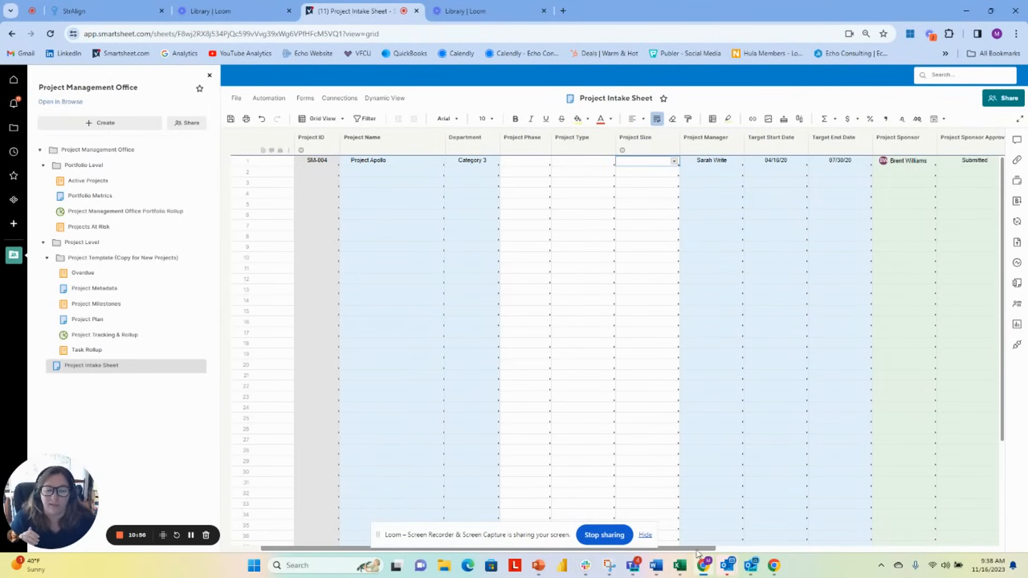
Step: Insert a Symbols column named Project Health directly before Schedule At Risk, using the red, yellow, green and blue circles
left_click_drag(697, 550, 1022, 542)
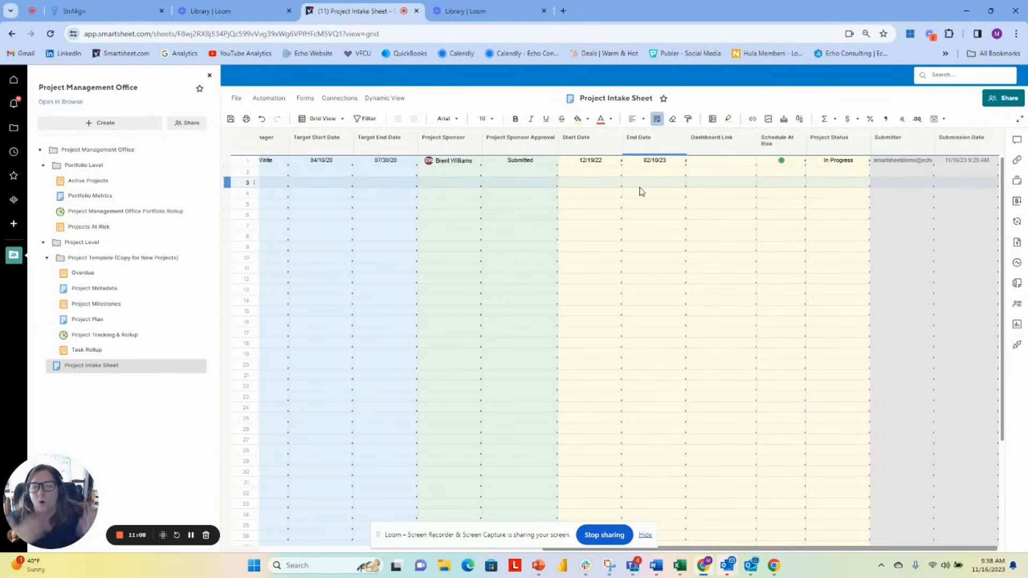
right_click(788, 144)
left_click(851, 155)
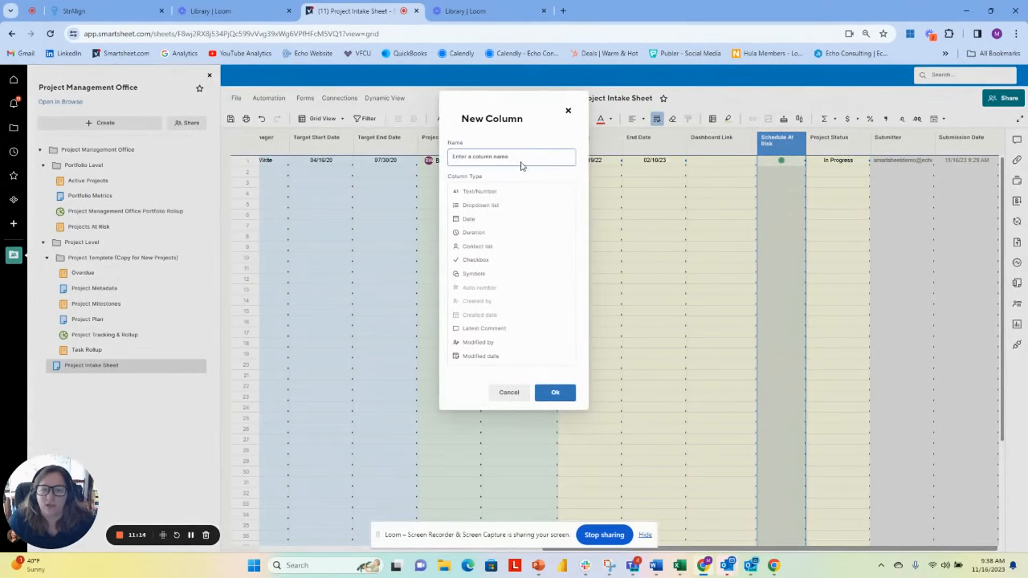
type("Project Health")
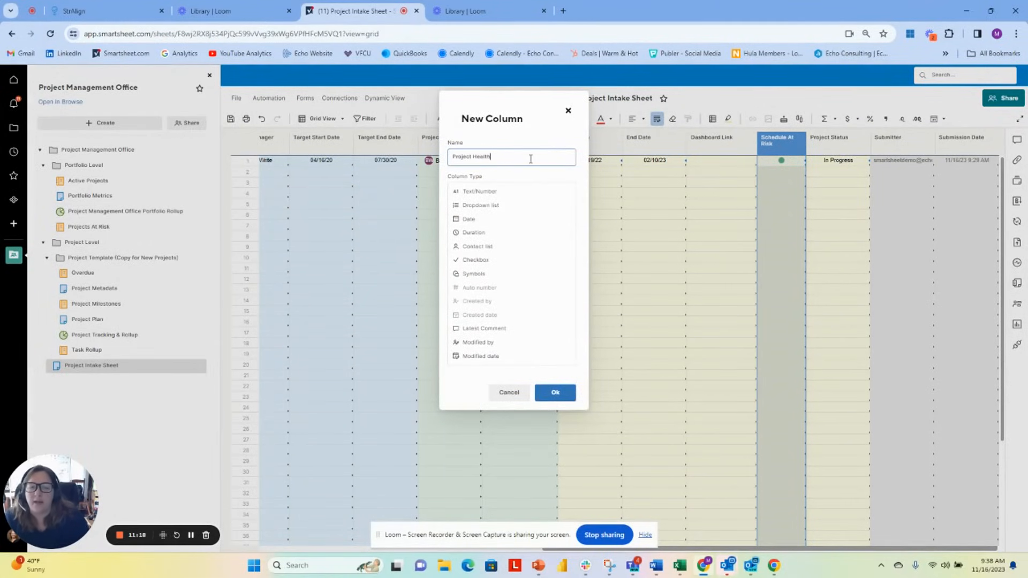
left_click(476, 274)
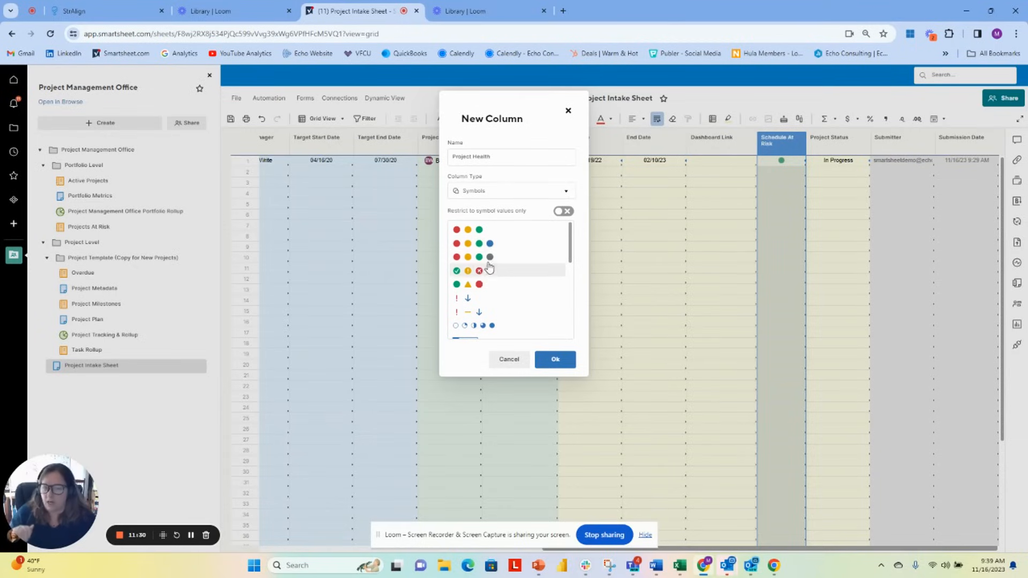
left_click(493, 244)
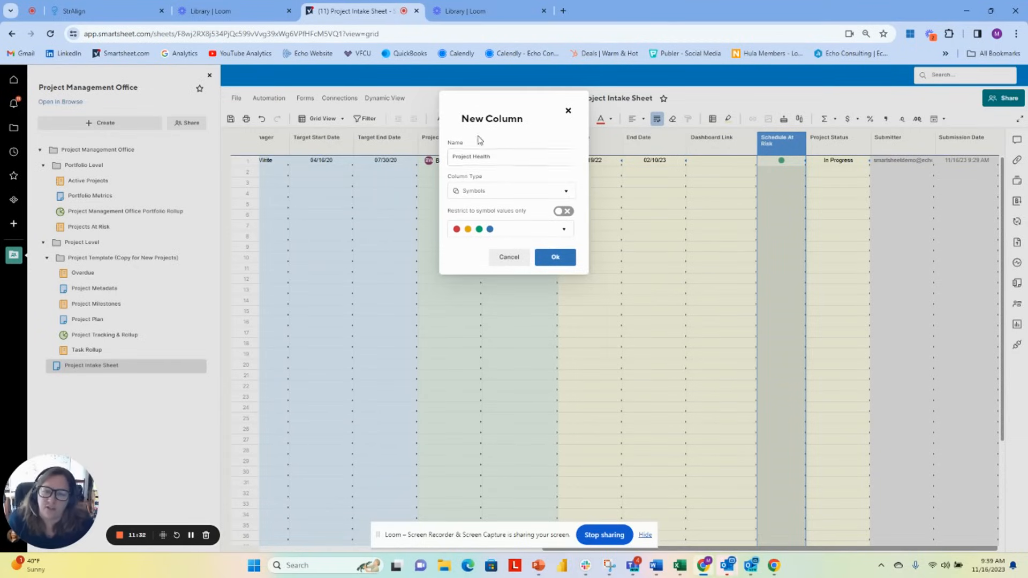
left_click(545, 258)
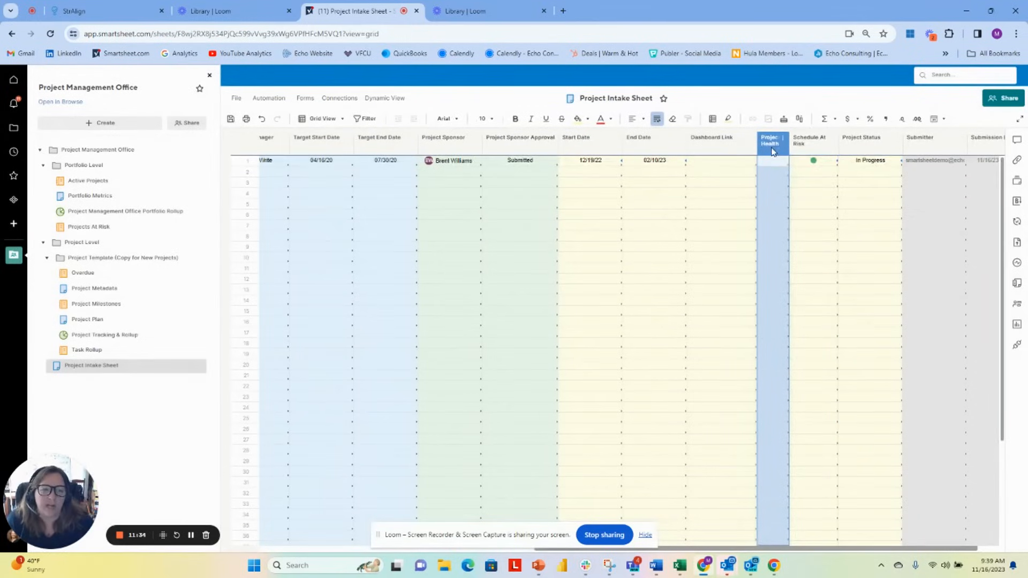
Step: Insert a Symbols column named Budget Health directly after Project Health, using the red, yellow, green and blue circles
right_click(772, 151)
left_click(809, 177)
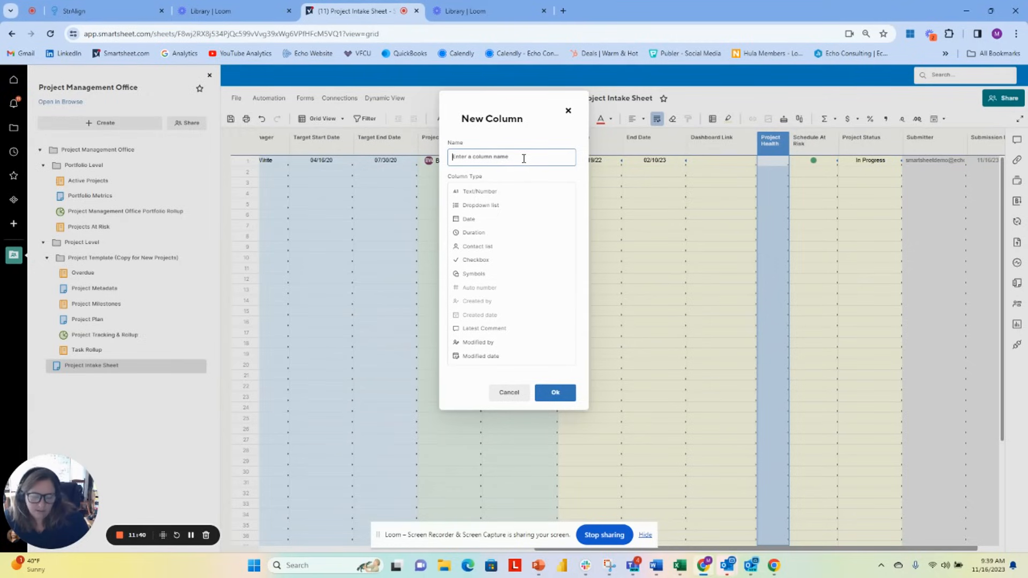
type("Budget Health")
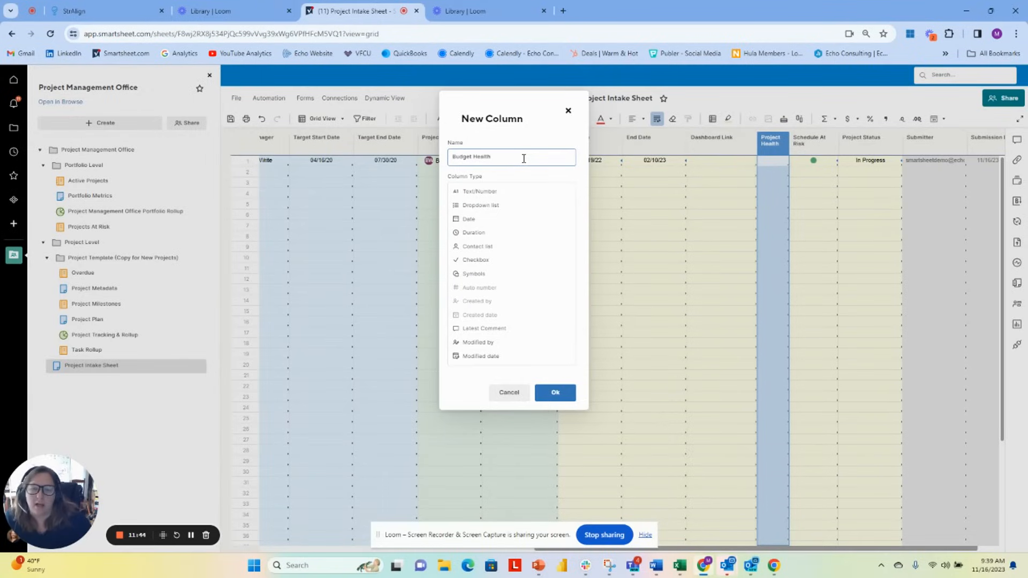
left_click(493, 273)
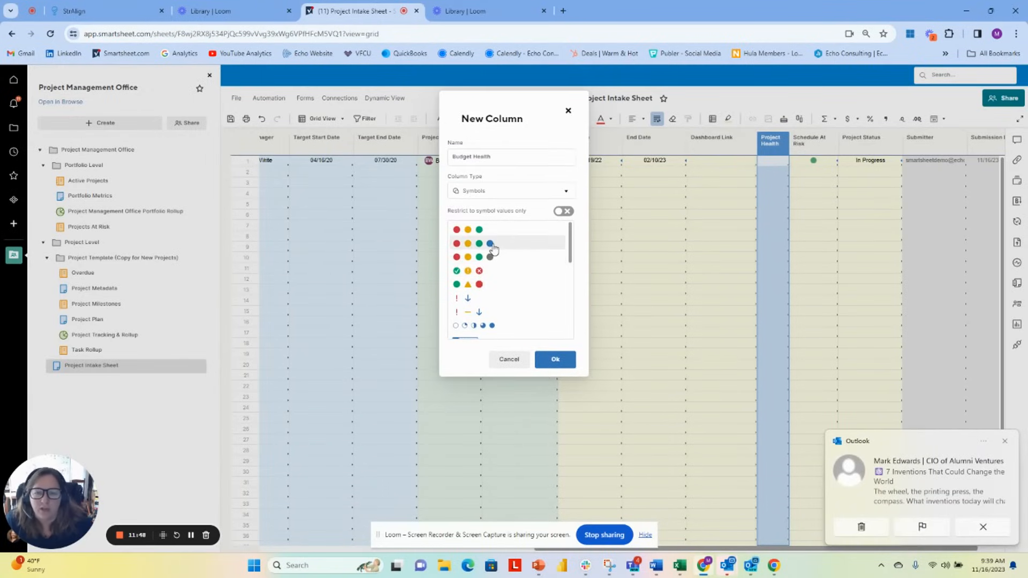
left_click(493, 249)
left_click(555, 260)
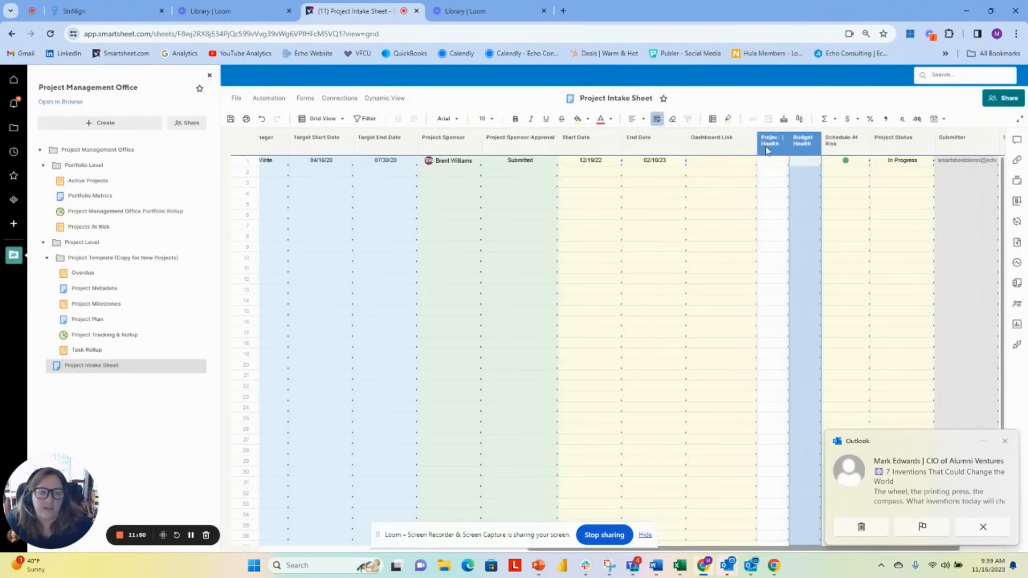
left_click(782, 138)
left_click(846, 172)
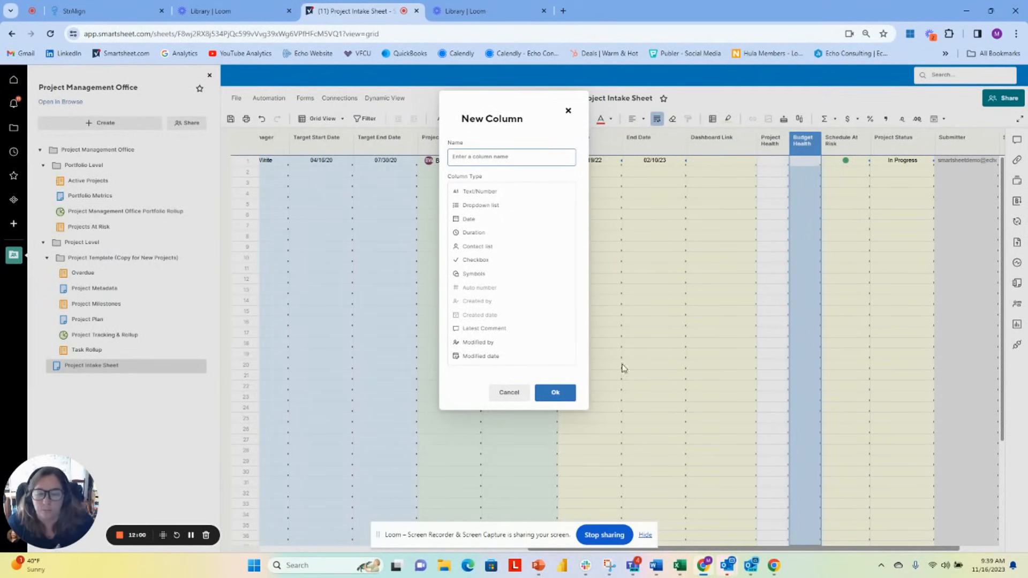
left_click(558, 394)
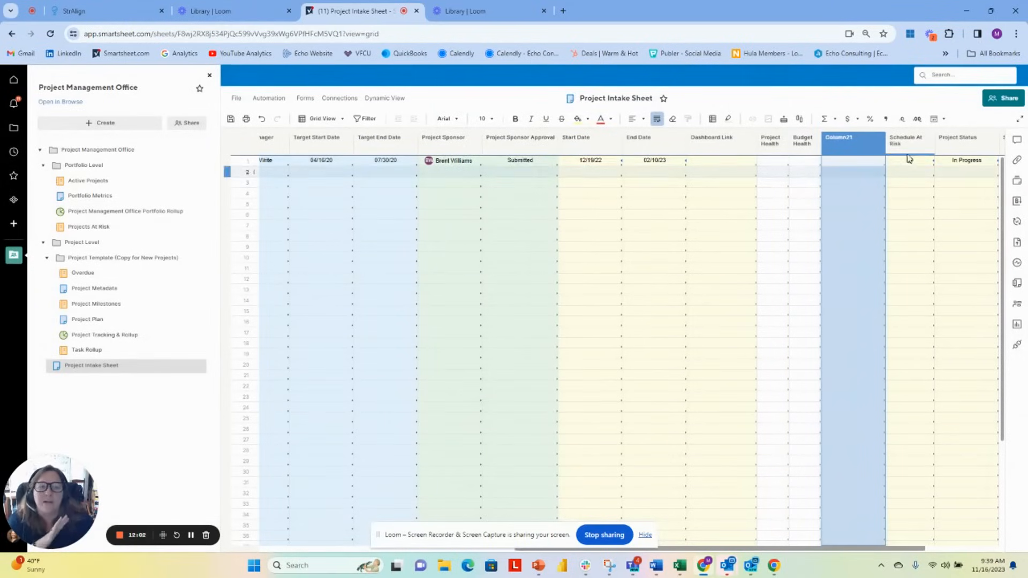
left_click(849, 149)
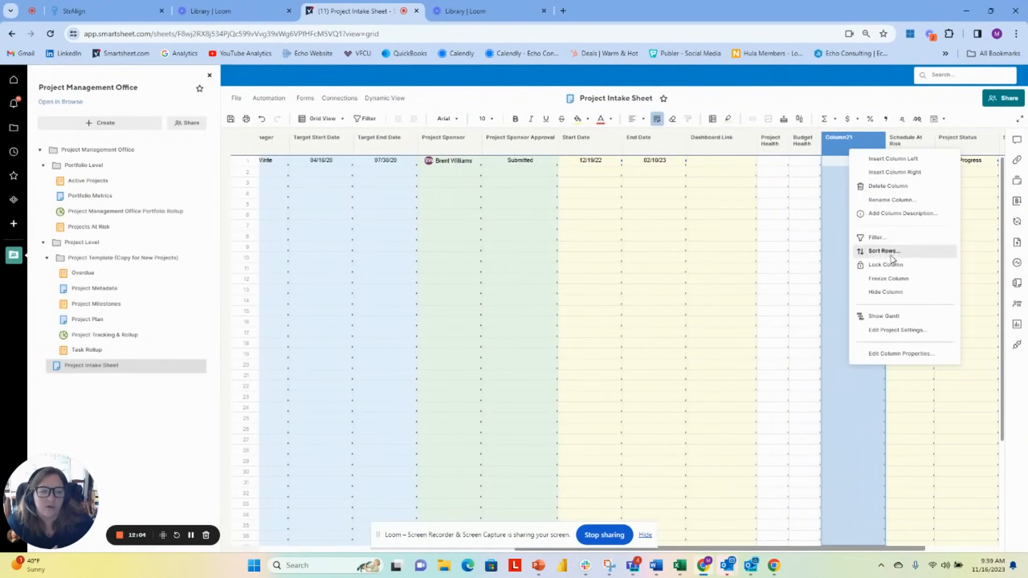
left_click(898, 187)
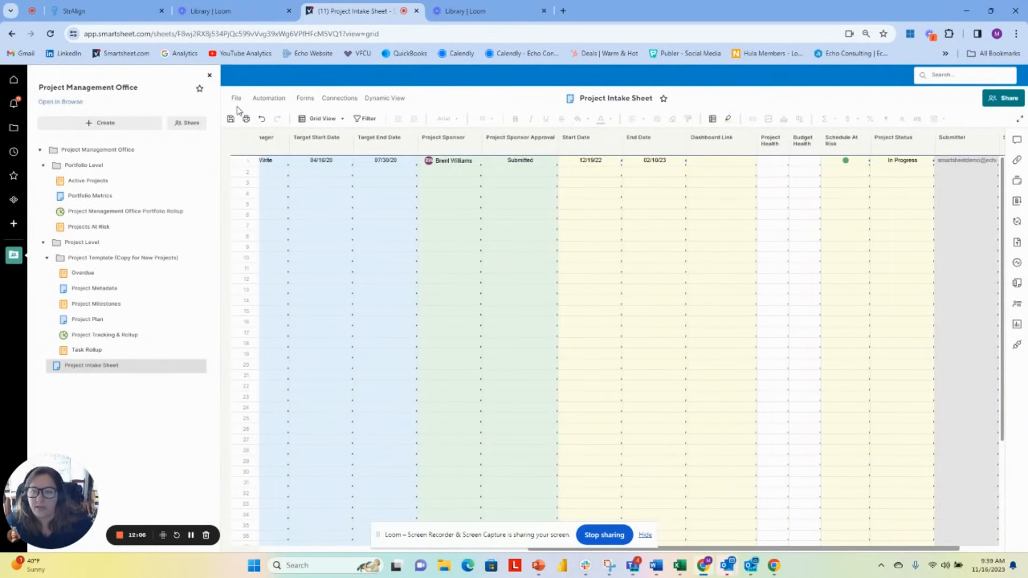
Step: Deactivate the sheet's saved "Approve new project" workflow
left_click(274, 98)
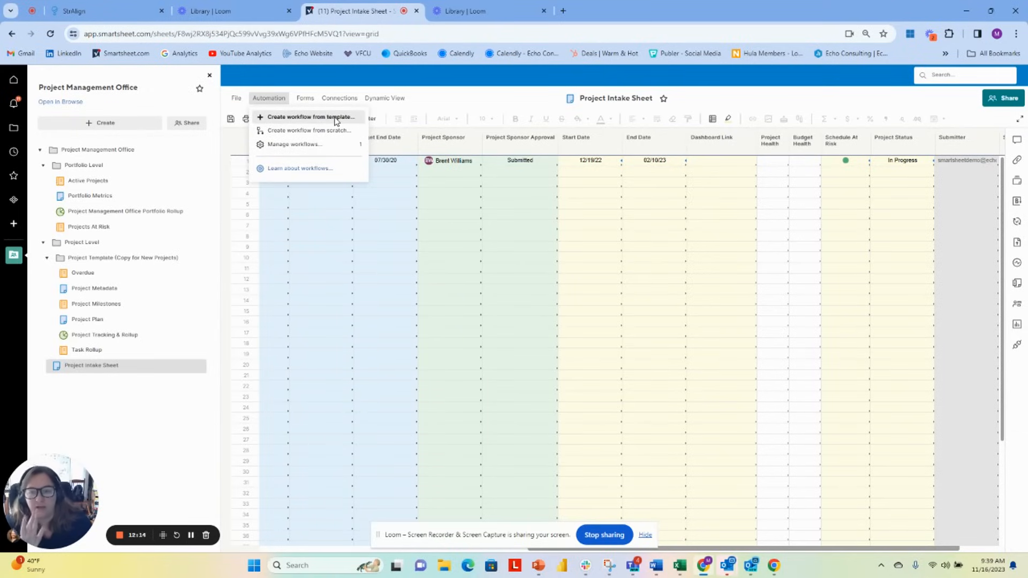
left_click(314, 147)
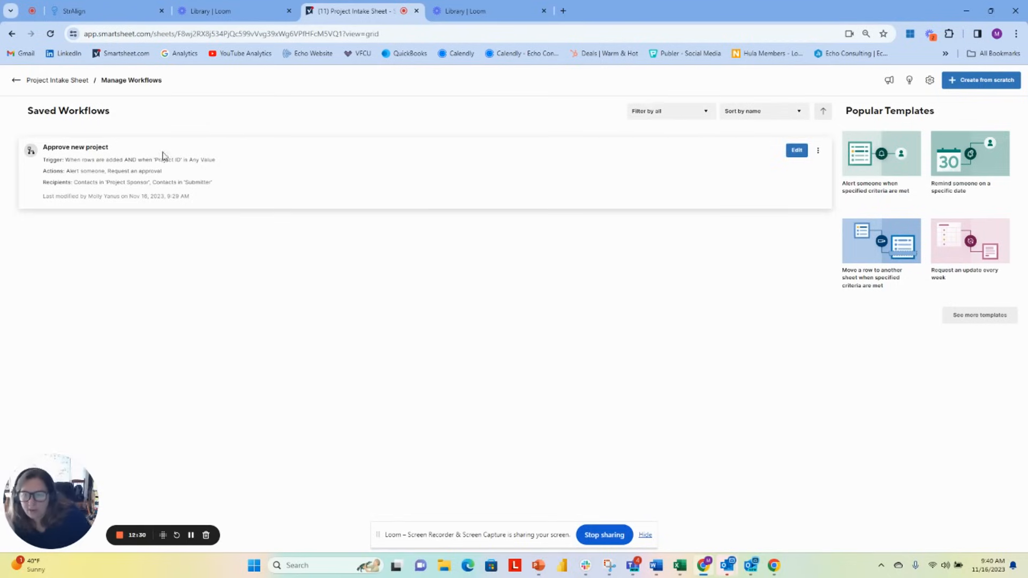
left_click(819, 152)
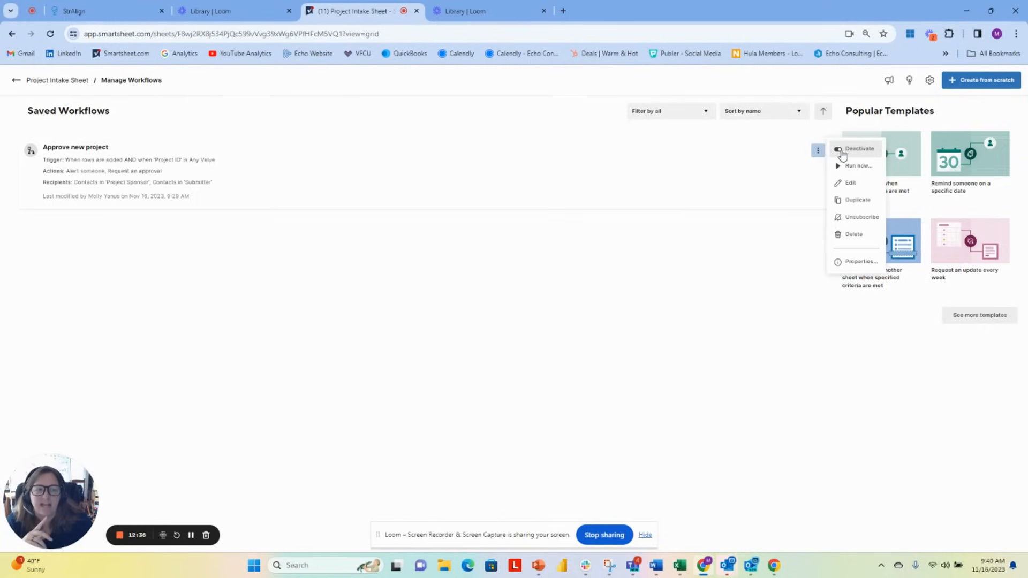
left_click(840, 152)
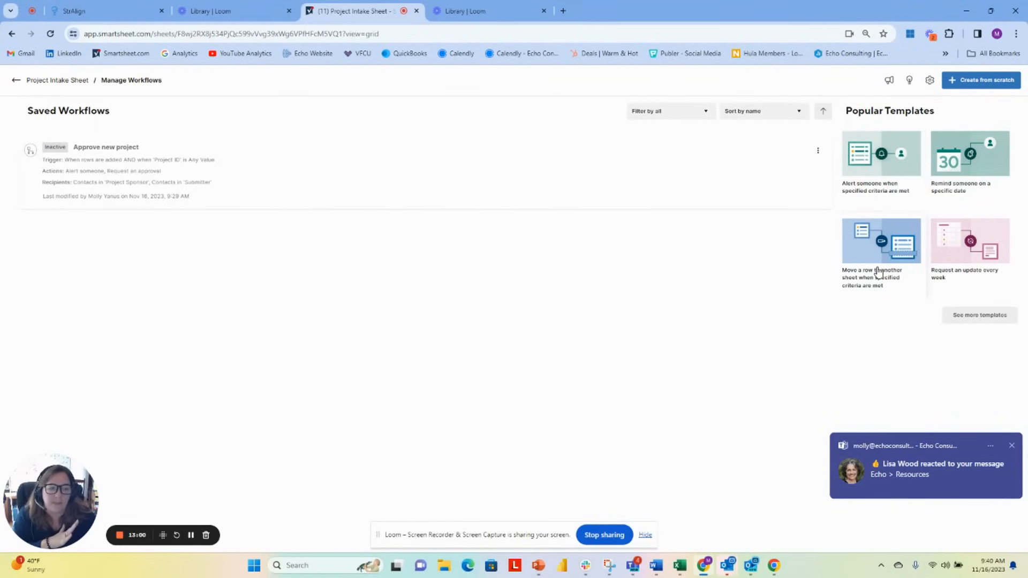
Step: Create a workflow from scratch and name it Project Update Request for Project Managers
left_click(975, 320)
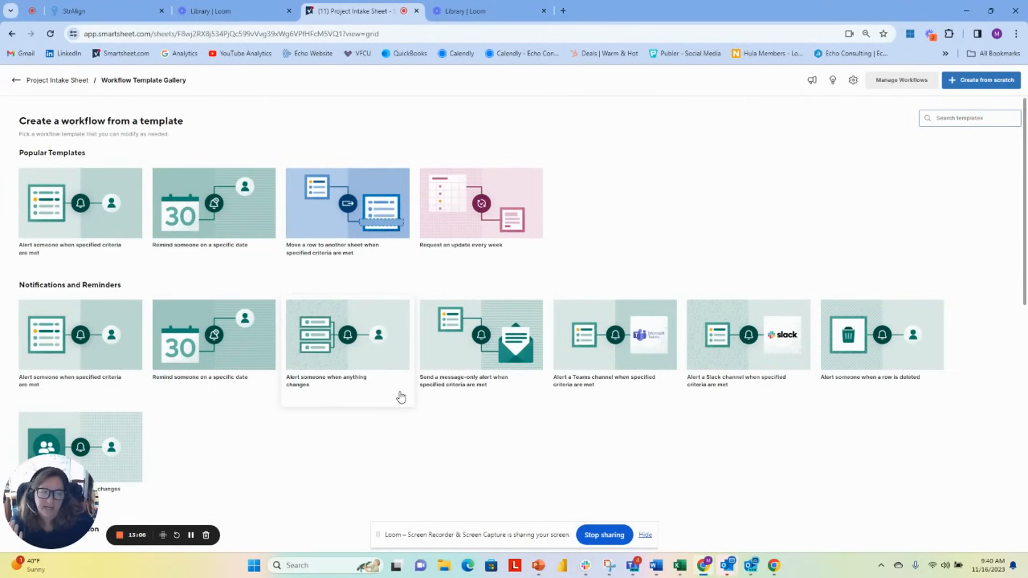
left_click(998, 82)
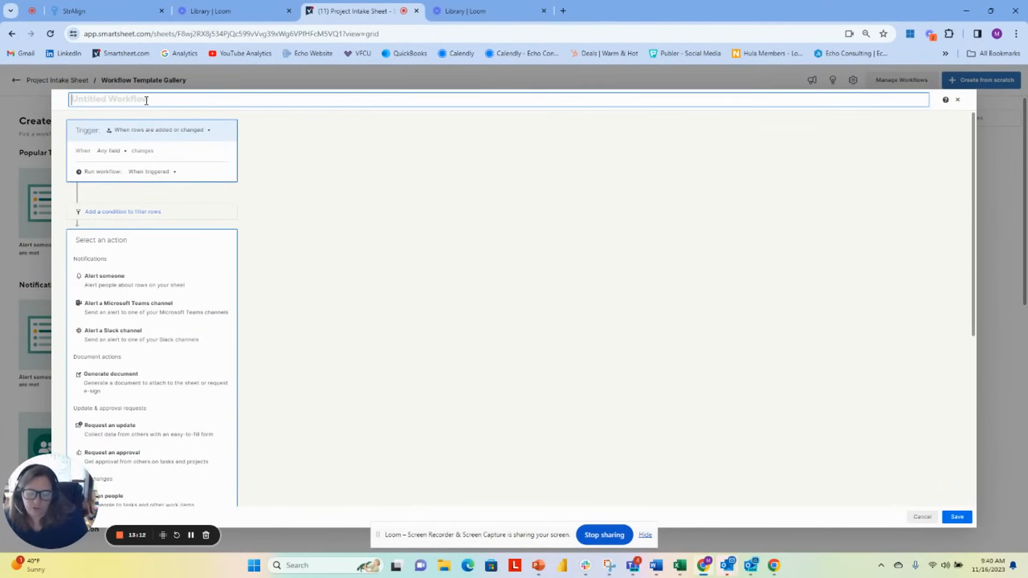
type("Pro")
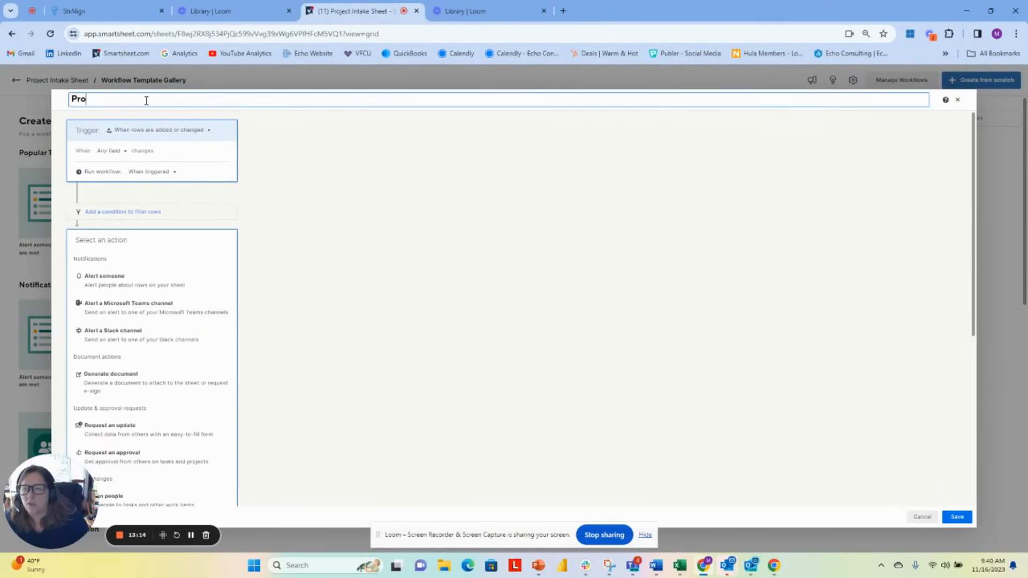
type("ject Update ")
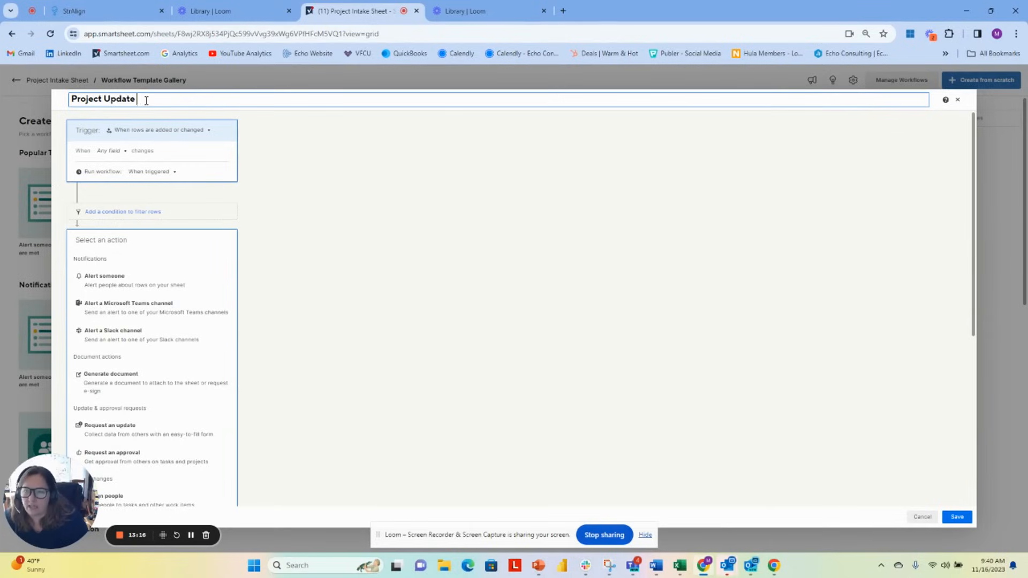
type("Request for P")
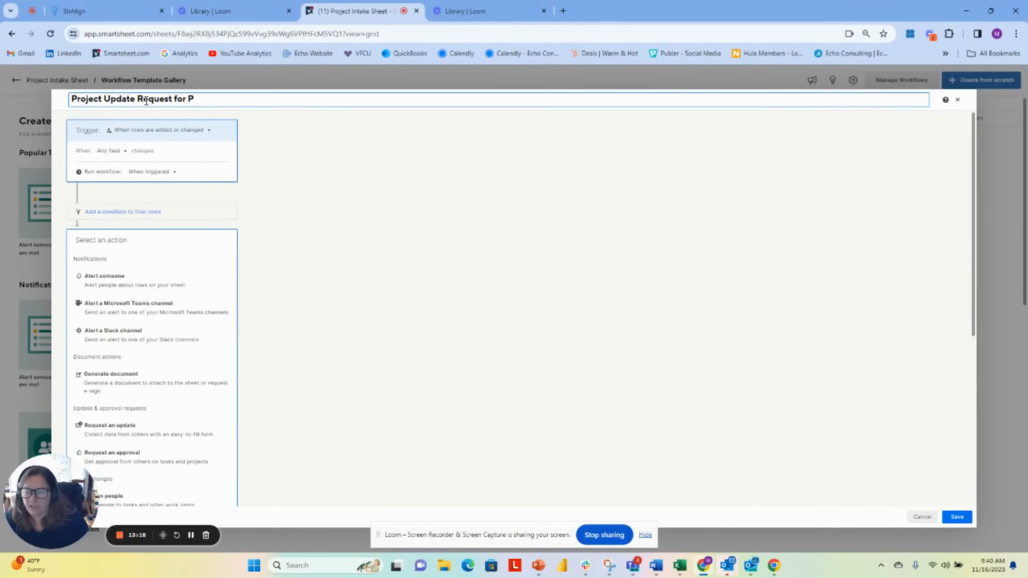
type("roject Manageme")
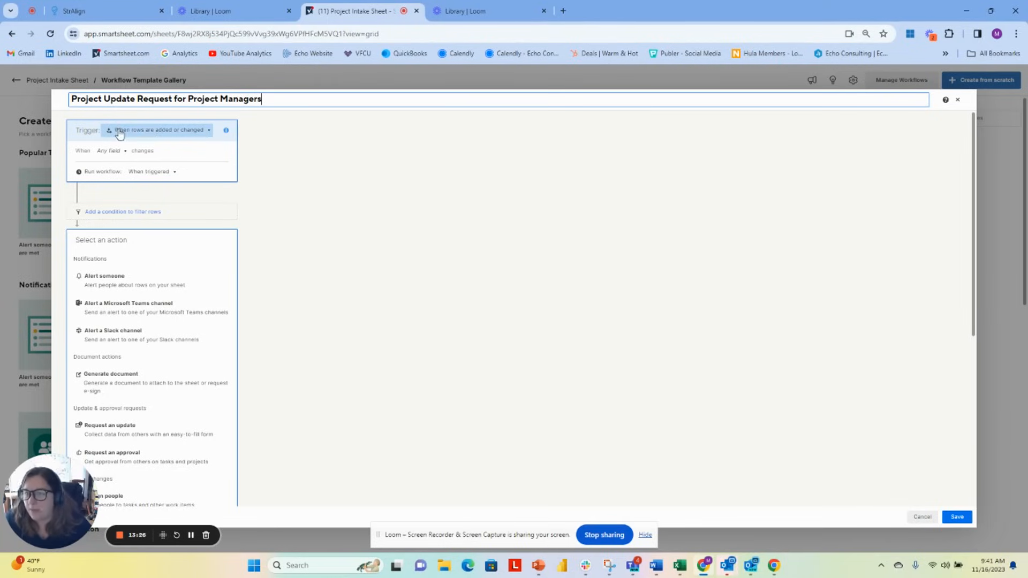
left_click(126, 152)
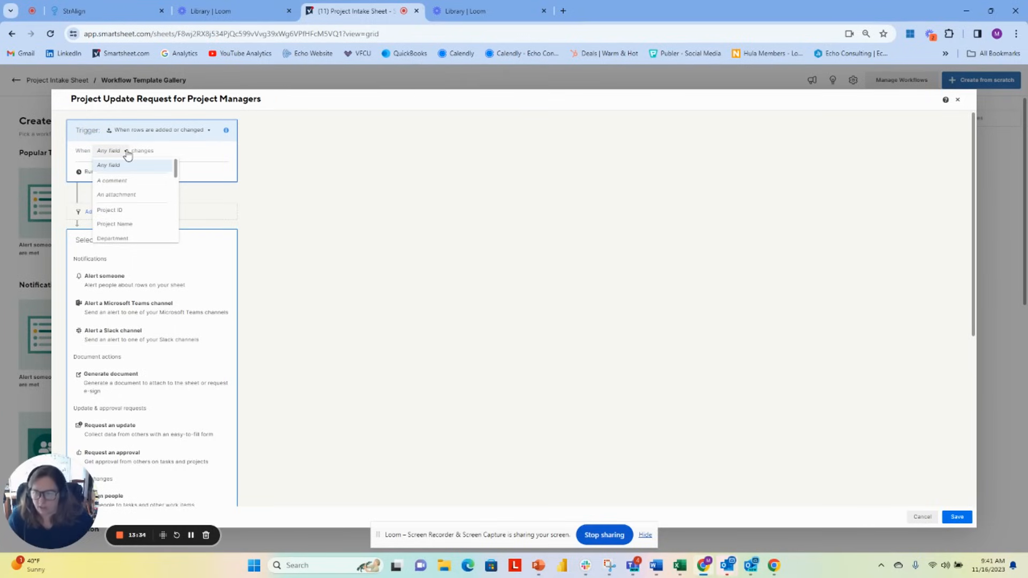
scroll(127, 161, "down", 5)
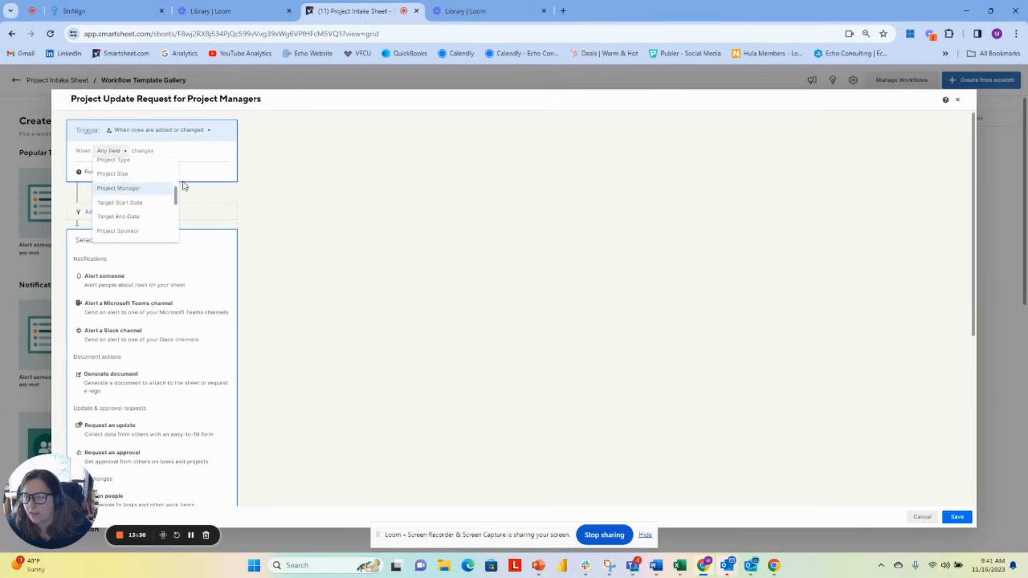
scroll(153, 199, "down", 5)
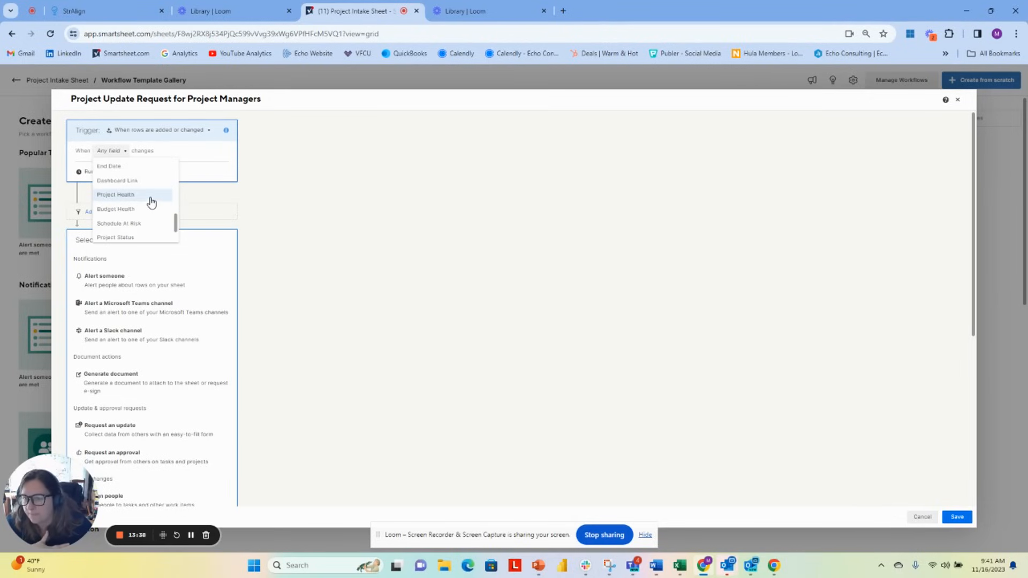
left_click(152, 205)
left_click(151, 167)
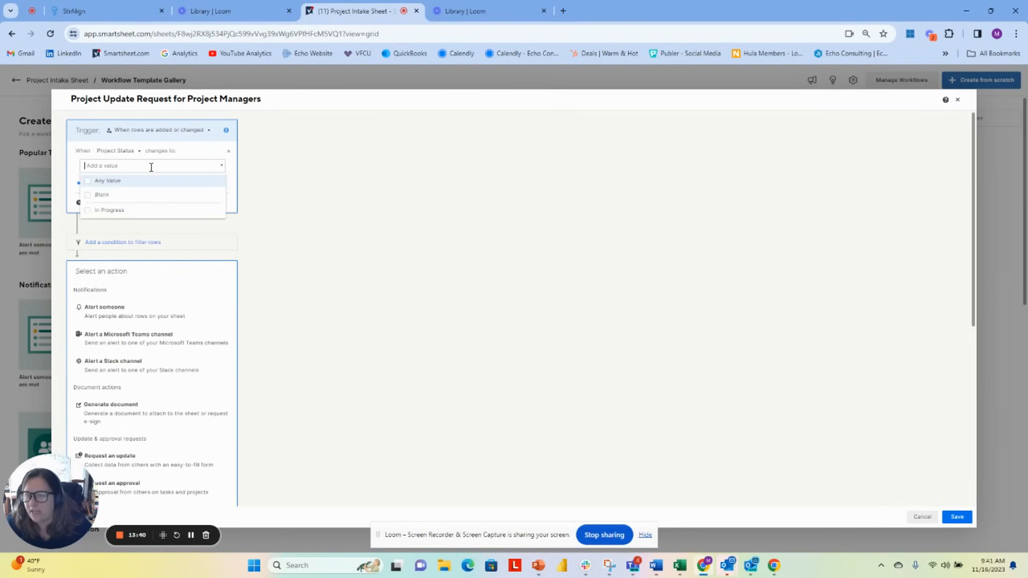
left_click(87, 210)
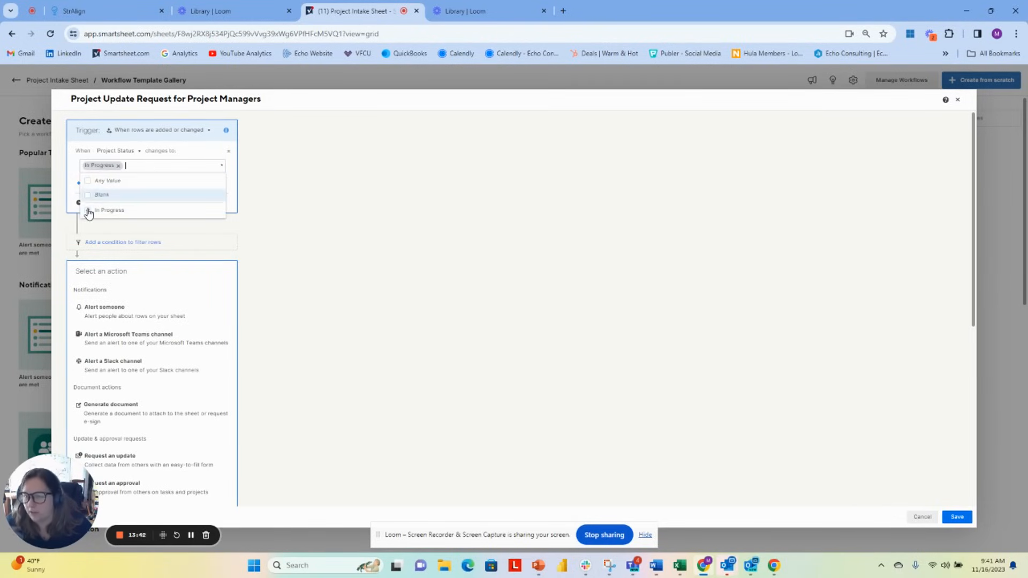
left_click(278, 170)
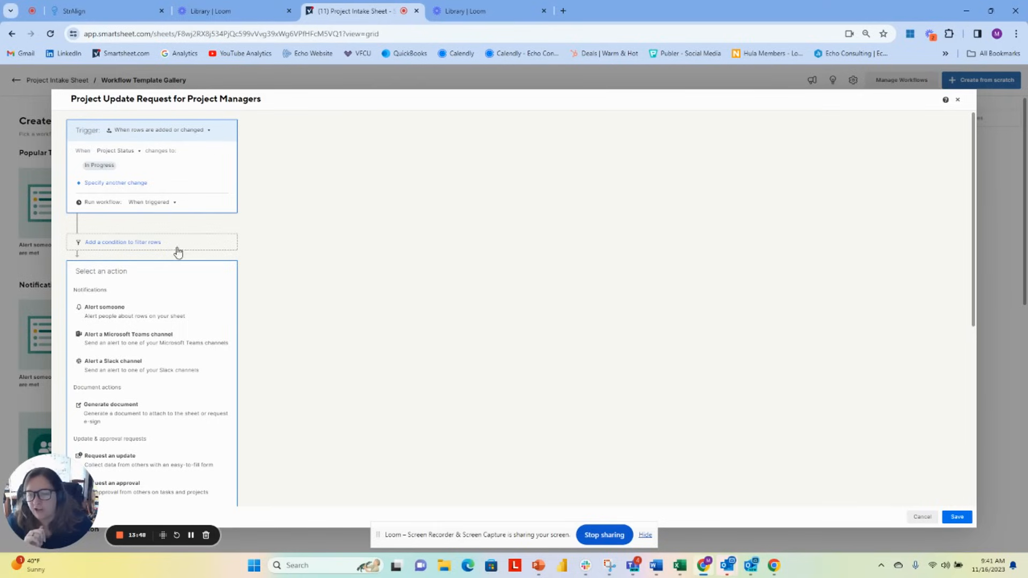
left_click(139, 152)
left_click(220, 178)
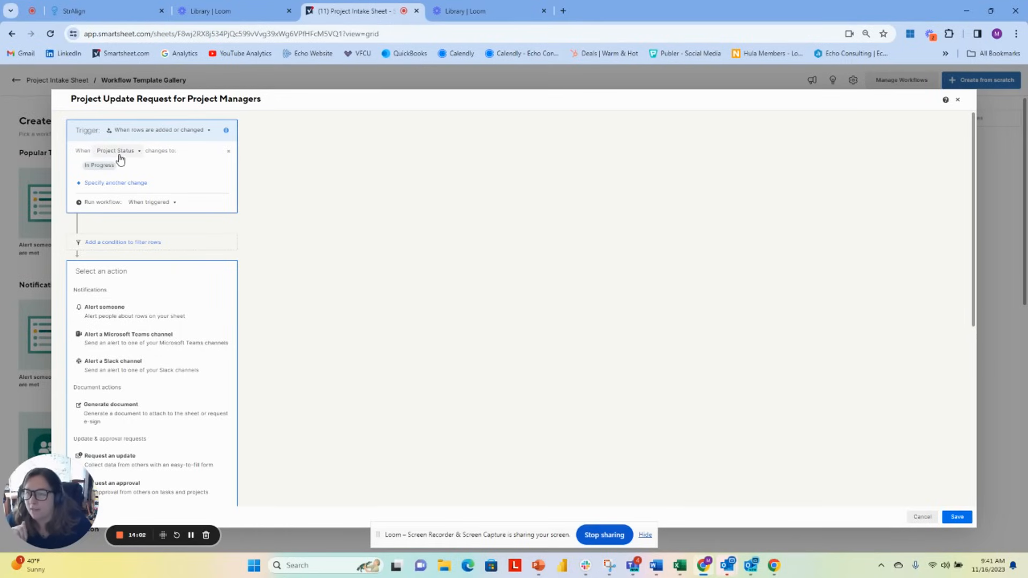
left_click(228, 151)
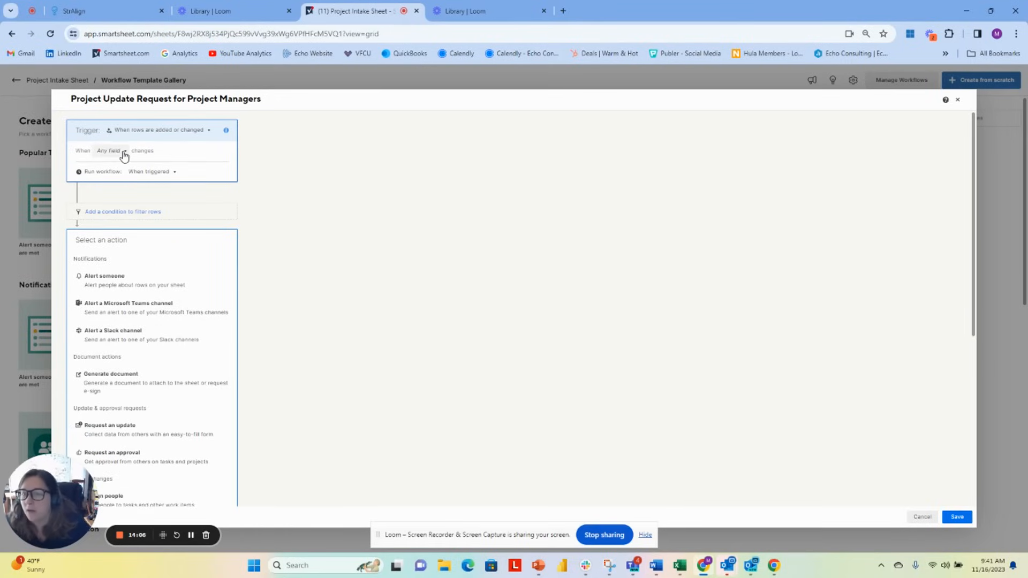
left_click(164, 171)
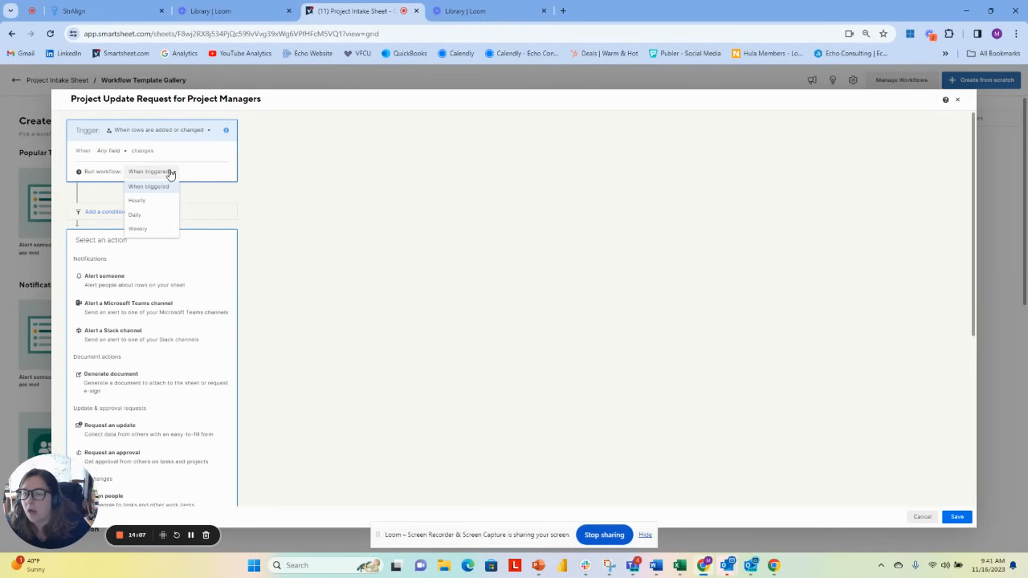
left_click(146, 228)
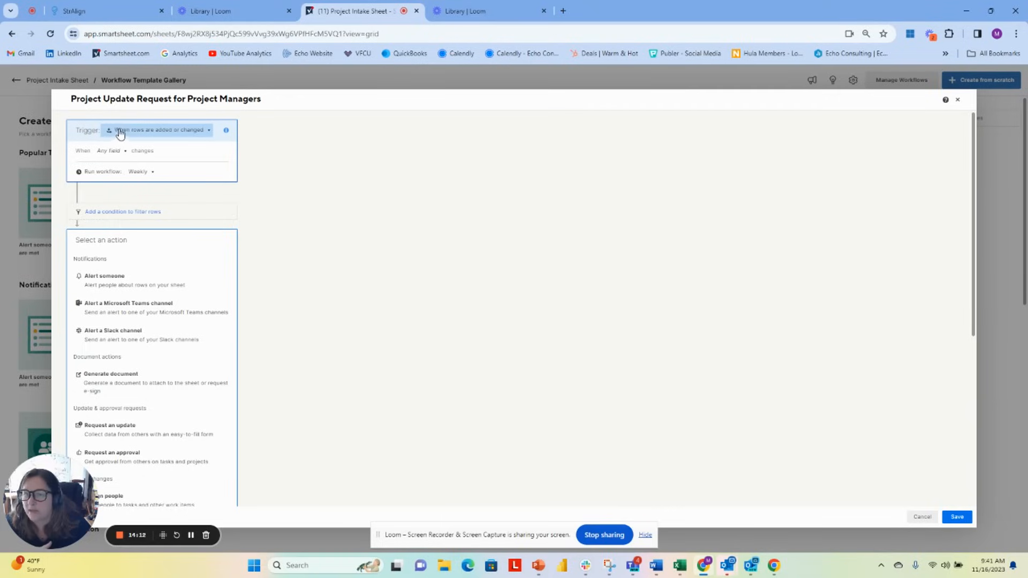
Step: Trigger the workflow when a date is reached, with a custom recurrence of every week on Thursday starting 11/16/23 and never ending
left_click(210, 130)
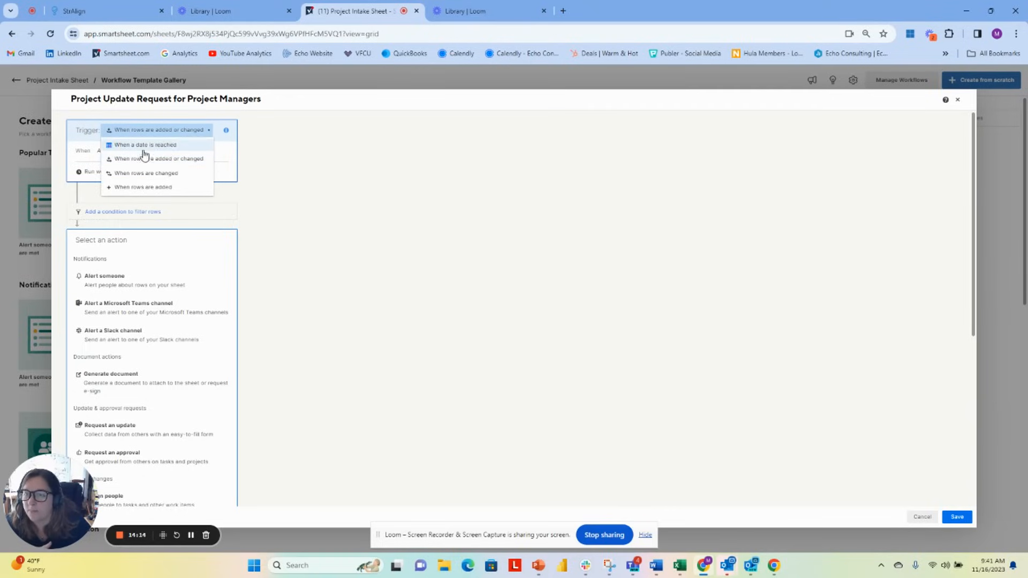
left_click(161, 145)
left_click(113, 152)
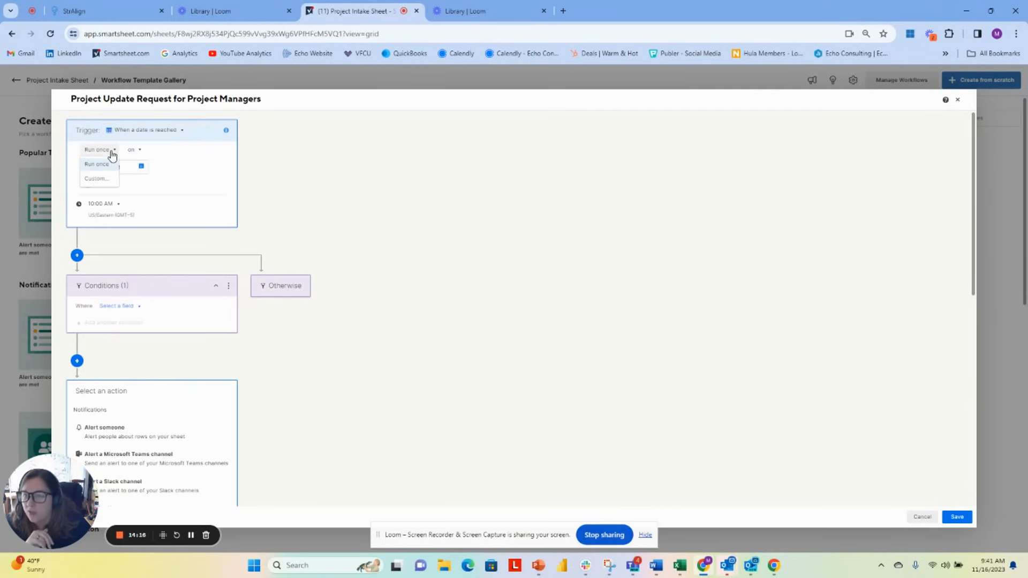
left_click(98, 178)
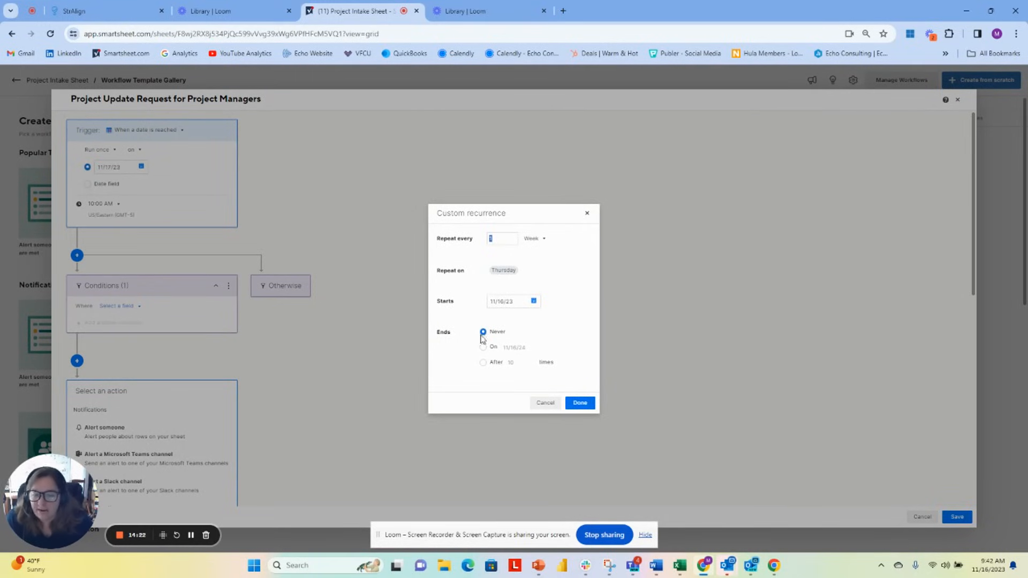
left_click(582, 407)
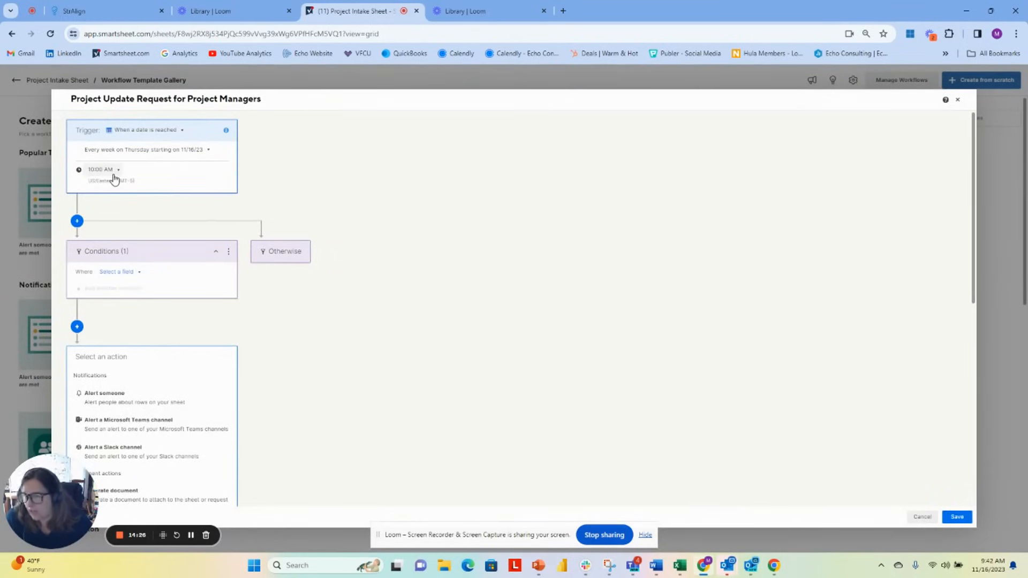
Step: Set the workflow's condition to rows where Project Status is one of In Progress
left_click(143, 276)
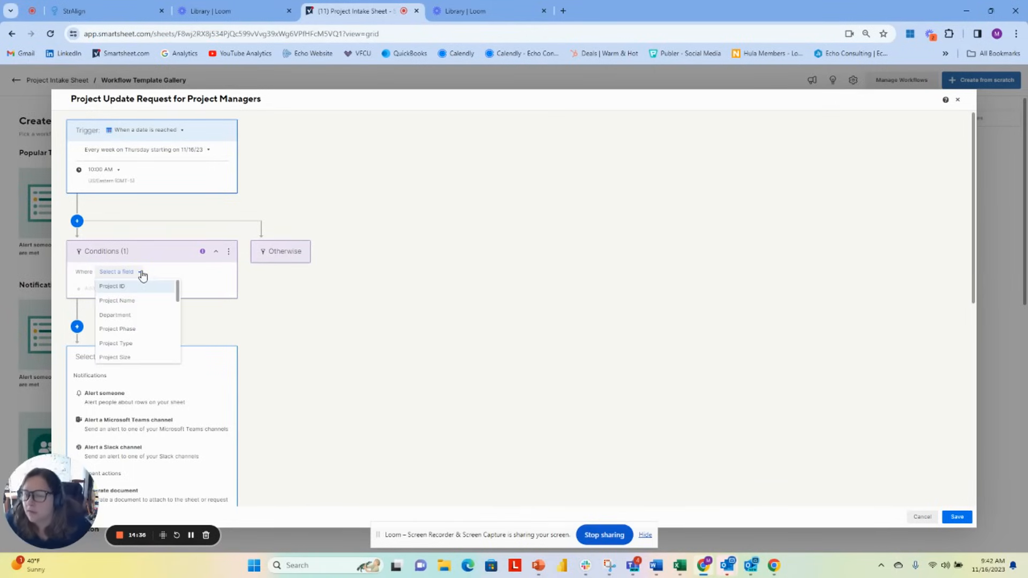
scroll(141, 320, "down", 3)
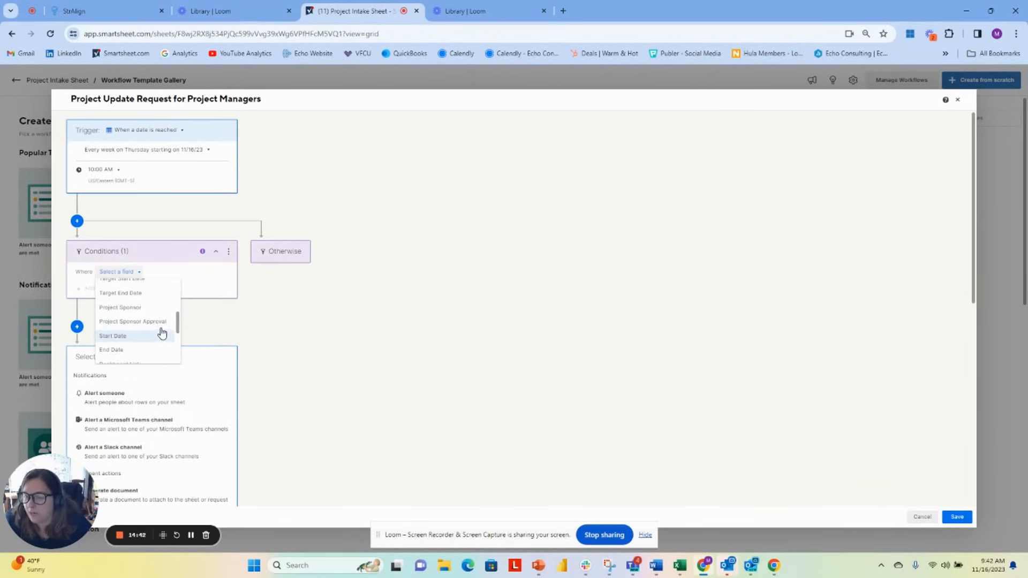
left_click_drag(177, 324, 175, 356)
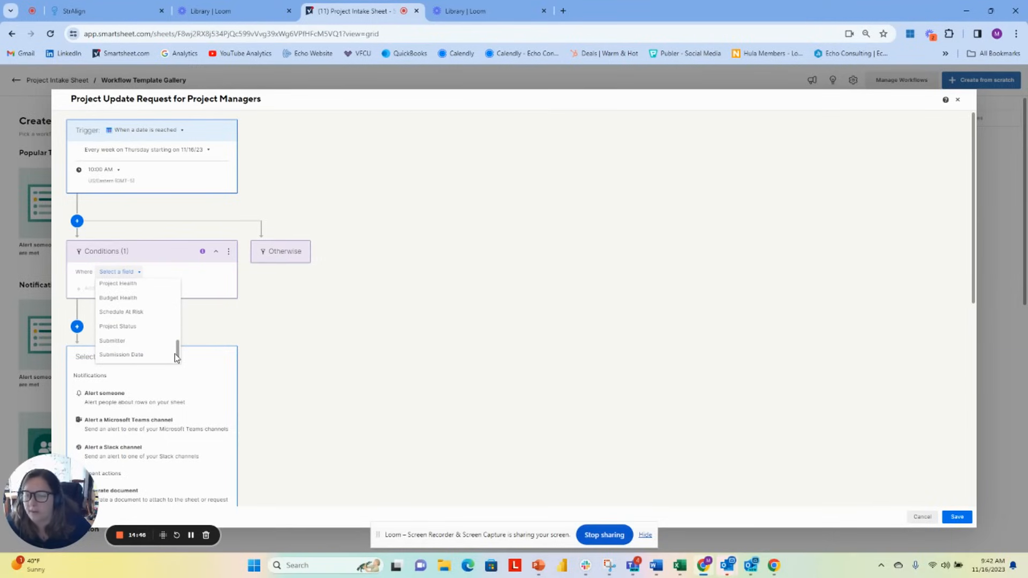
left_click(114, 327)
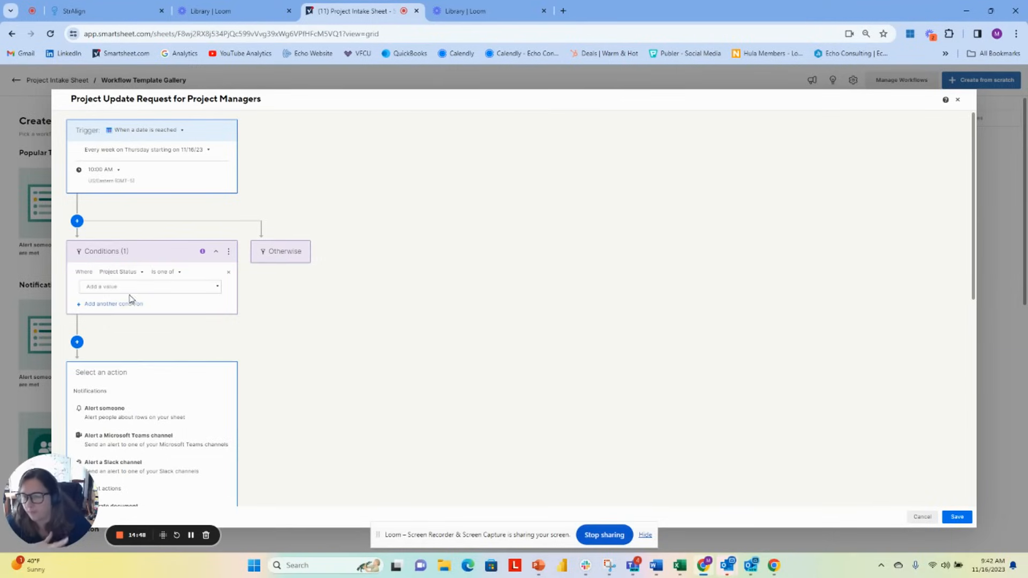
left_click(130, 286)
left_click(98, 317)
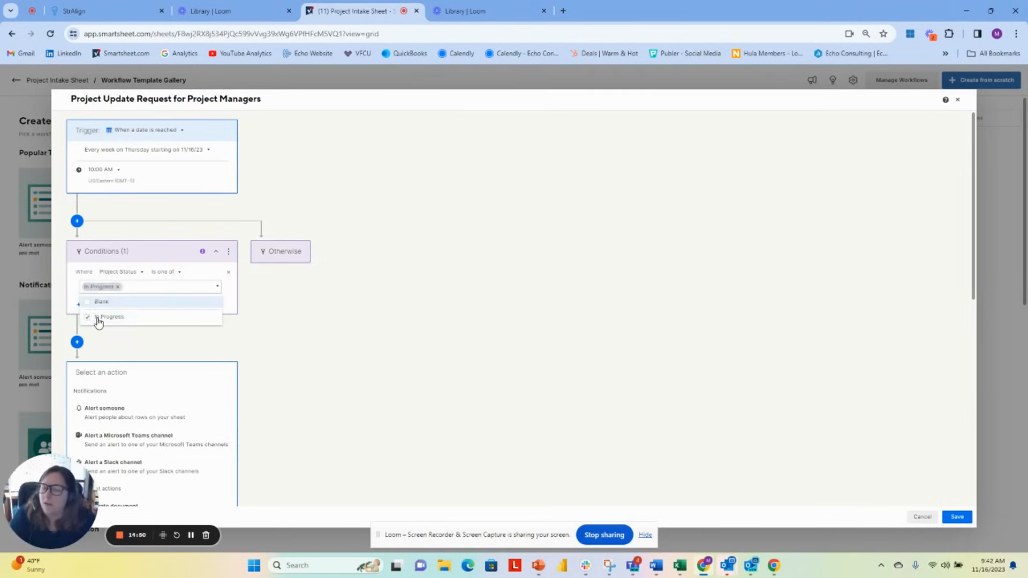
left_click(285, 314)
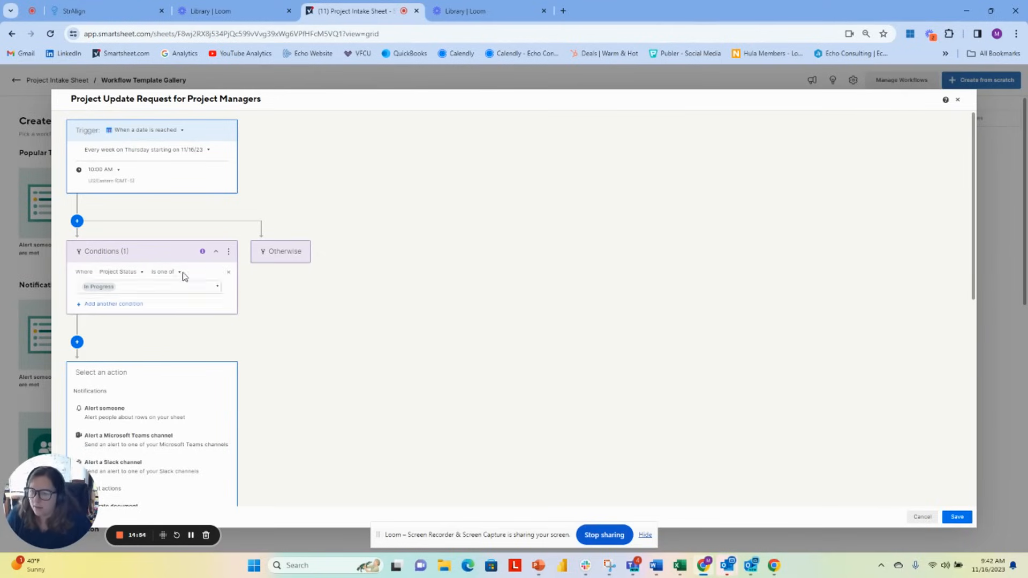
Step: Add a Request an update action sent to the contacts in the Project Manager field
scroll(252, 337, "down", 4)
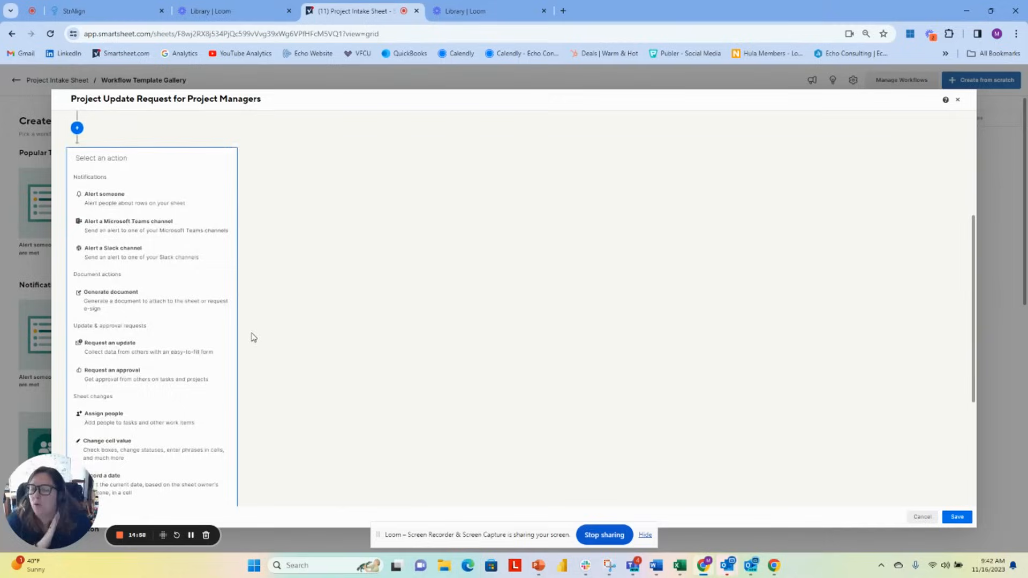
left_click(138, 348)
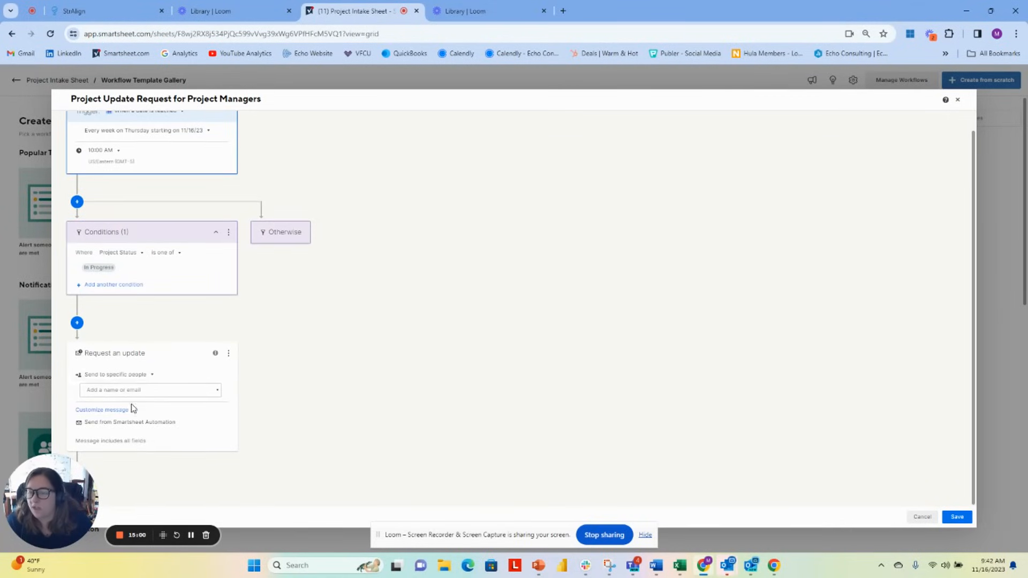
left_click(132, 375)
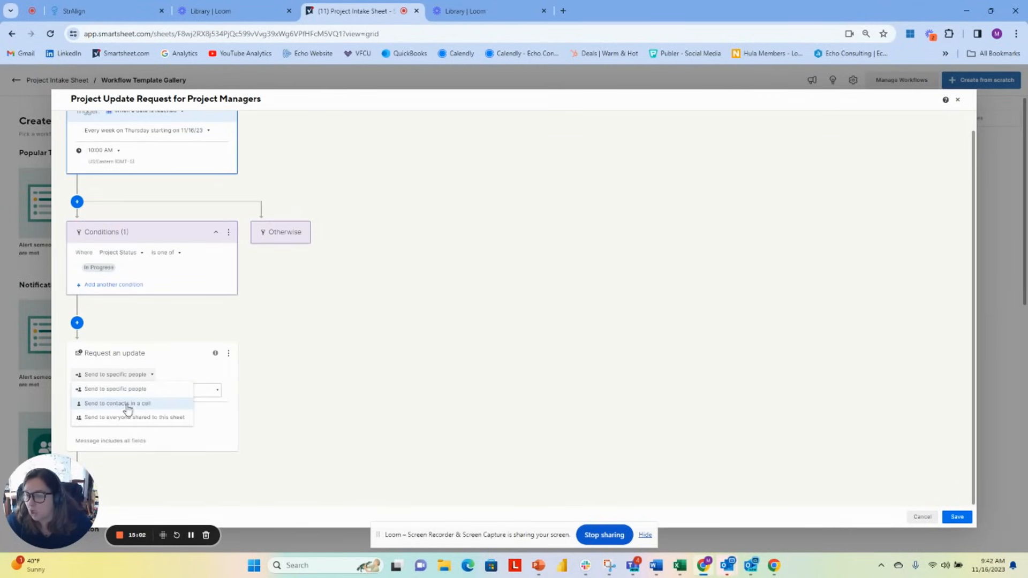
left_click(127, 404)
left_click(144, 393)
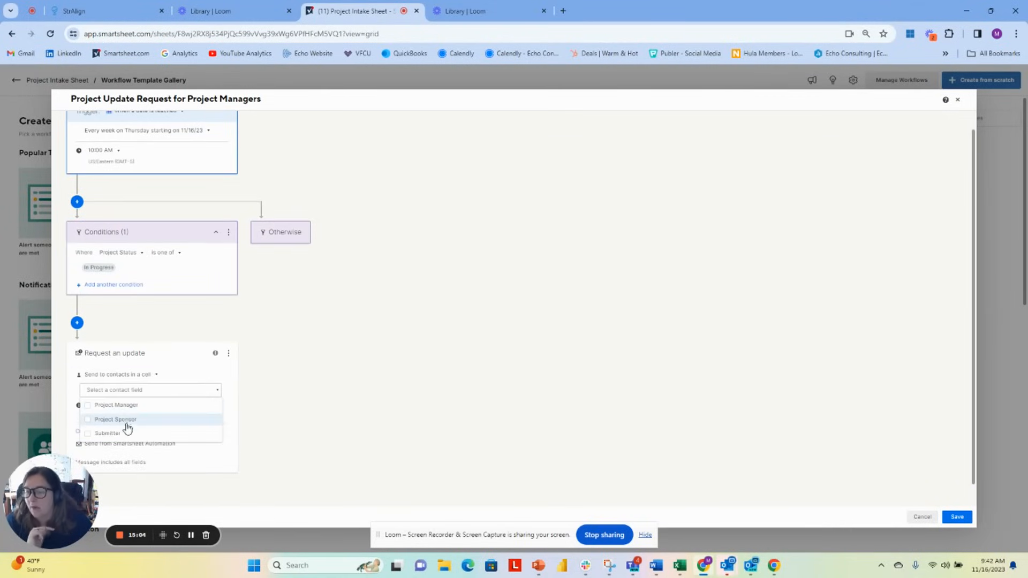
left_click(140, 405)
left_click(332, 374)
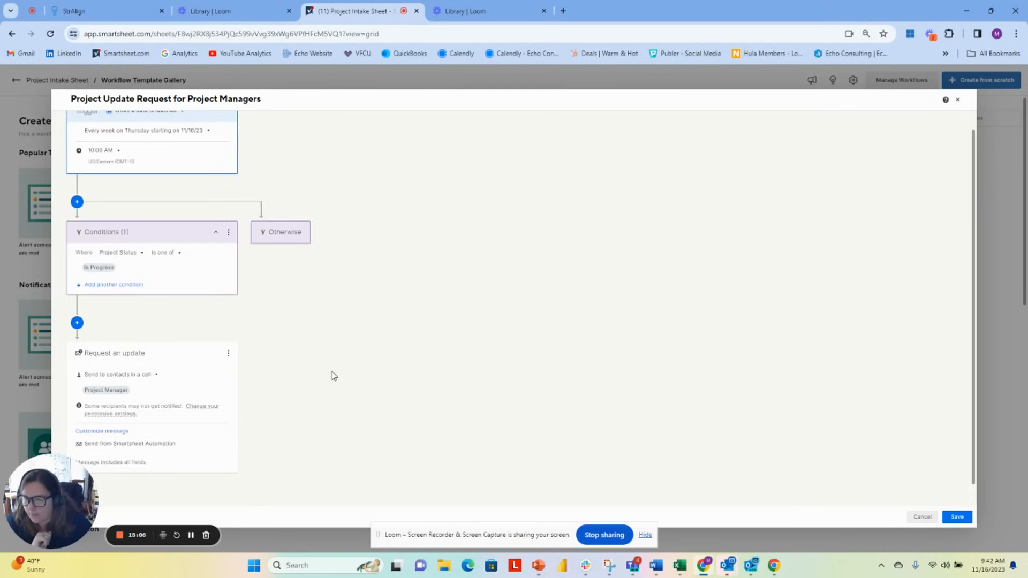
Step: Customize the update request's message so that it is sent from the sheet owner
scroll(275, 366, "down", 1)
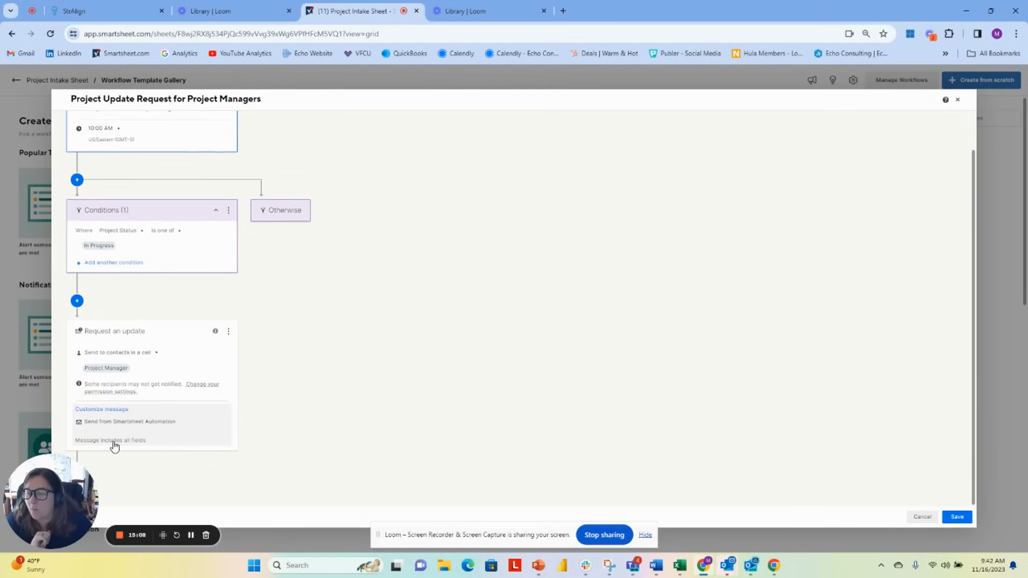
left_click(107, 409)
scroll(137, 420, "down", 2)
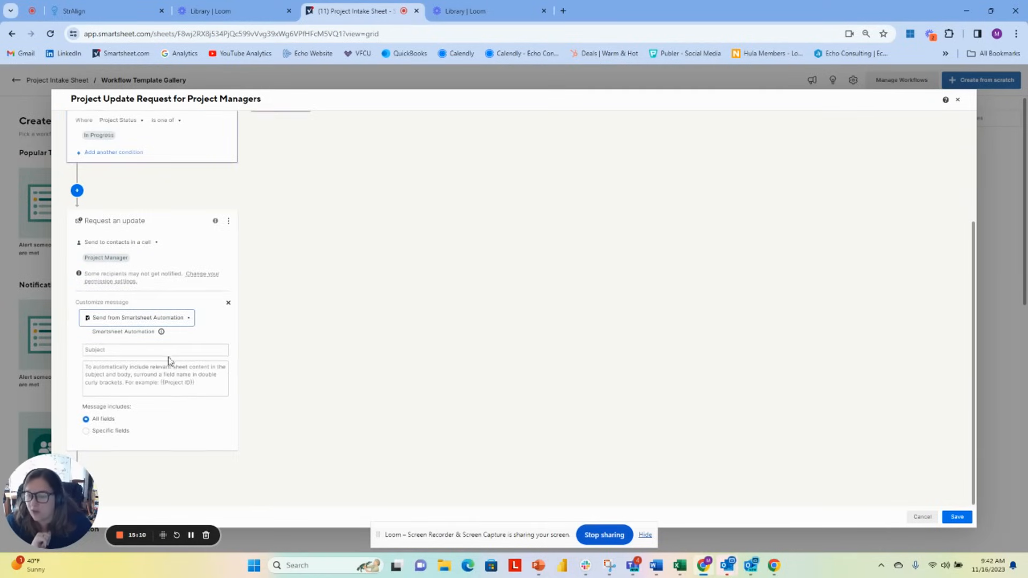
left_click(179, 319)
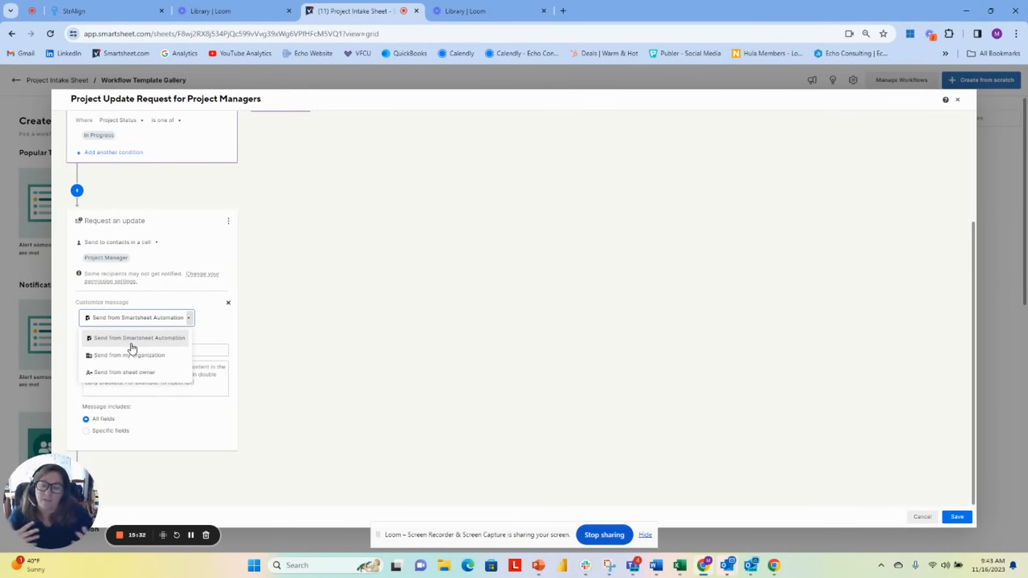
left_click(141, 372)
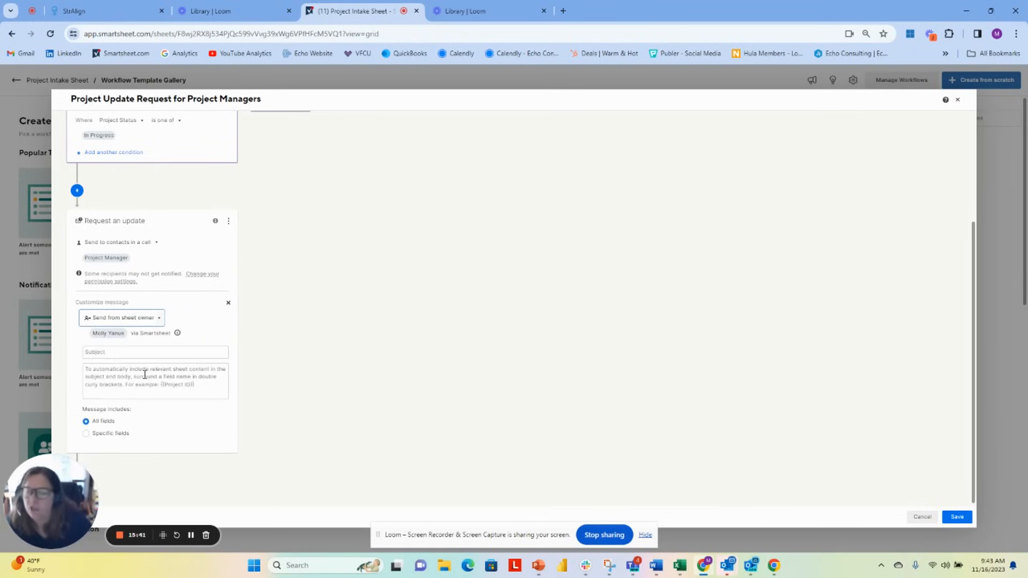
Step: Set the update request's subject to "Weekly Project Status Update" and limit the message to specific fields
left_click(115, 353)
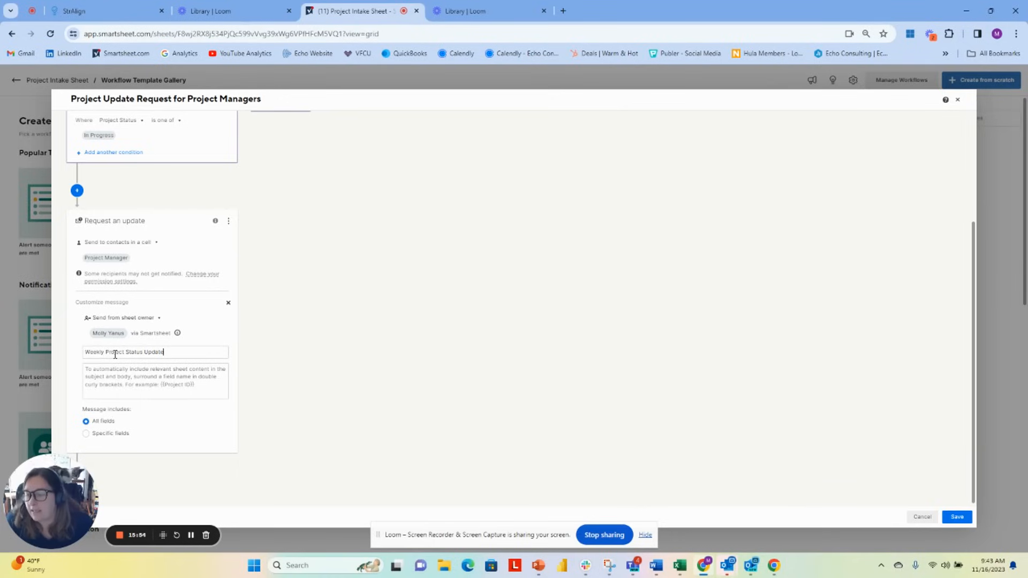
left_click(111, 435)
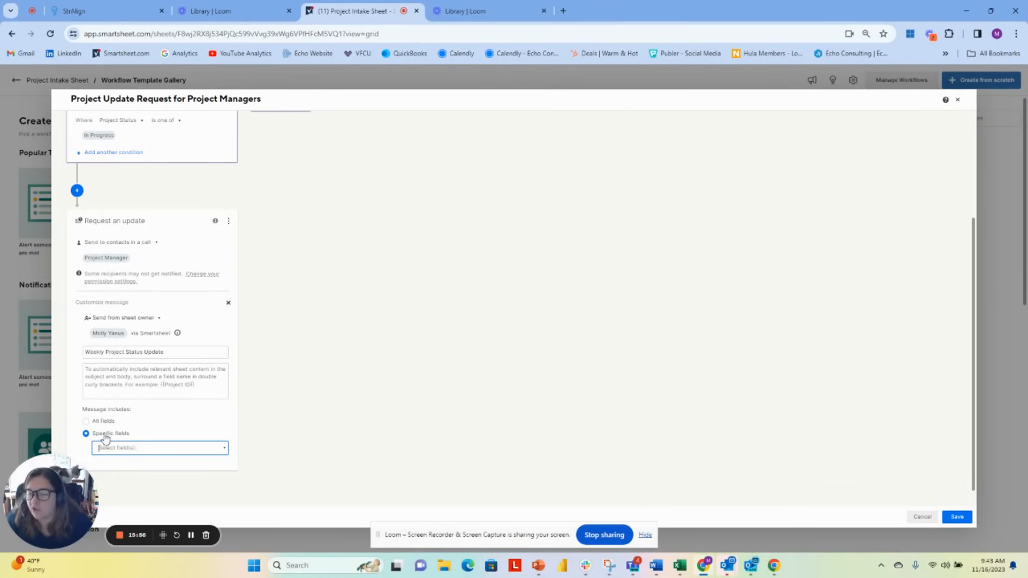
Step: Include the Project Name and Project Phase fields in the update request message
left_click(131, 447)
scroll(148, 436, "down", 1)
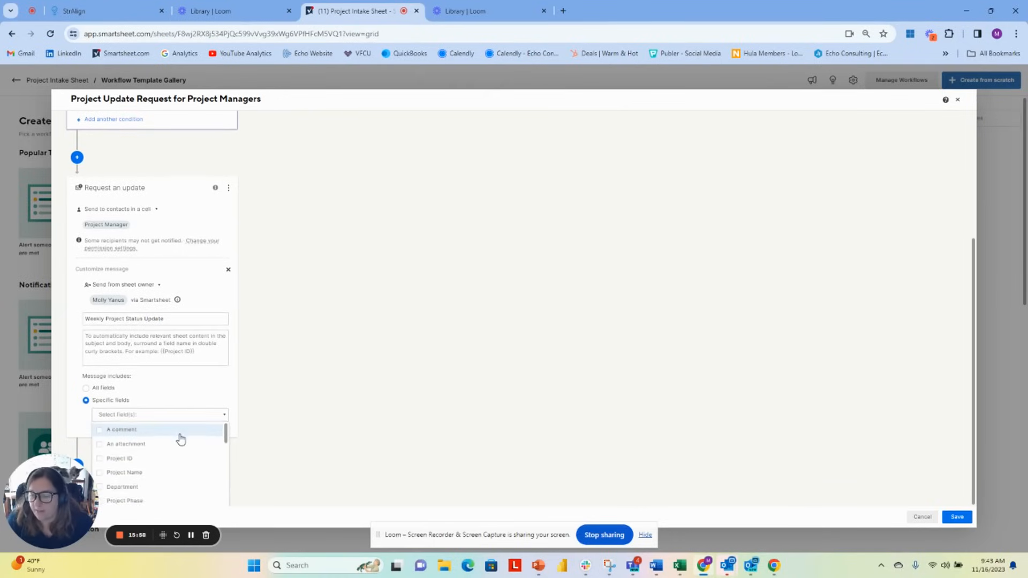
scroll(181, 439, "down", 3)
scroll(181, 439, "up", 3)
scroll(155, 448, "down", 2)
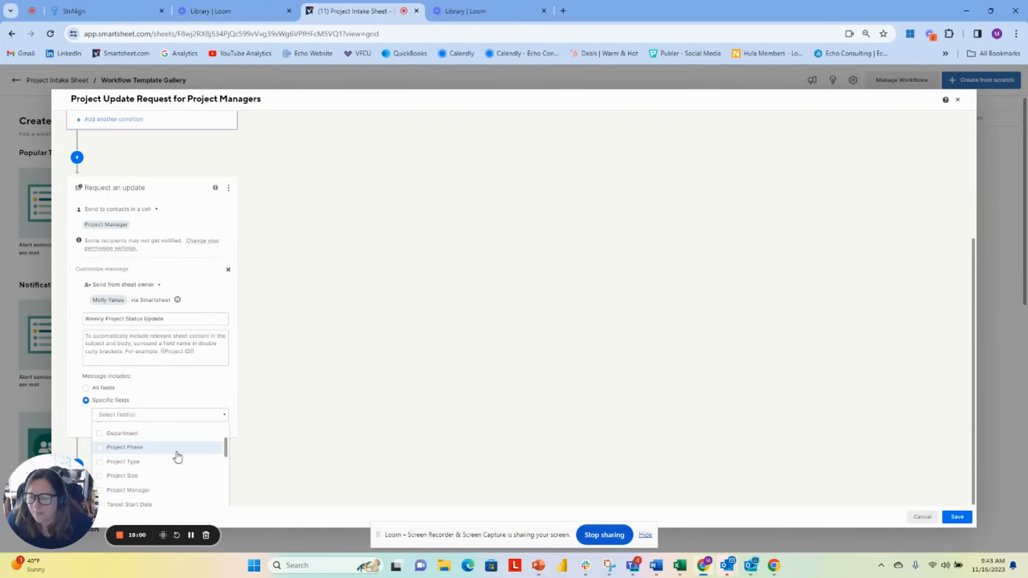
scroll(107, 456, "up", 2)
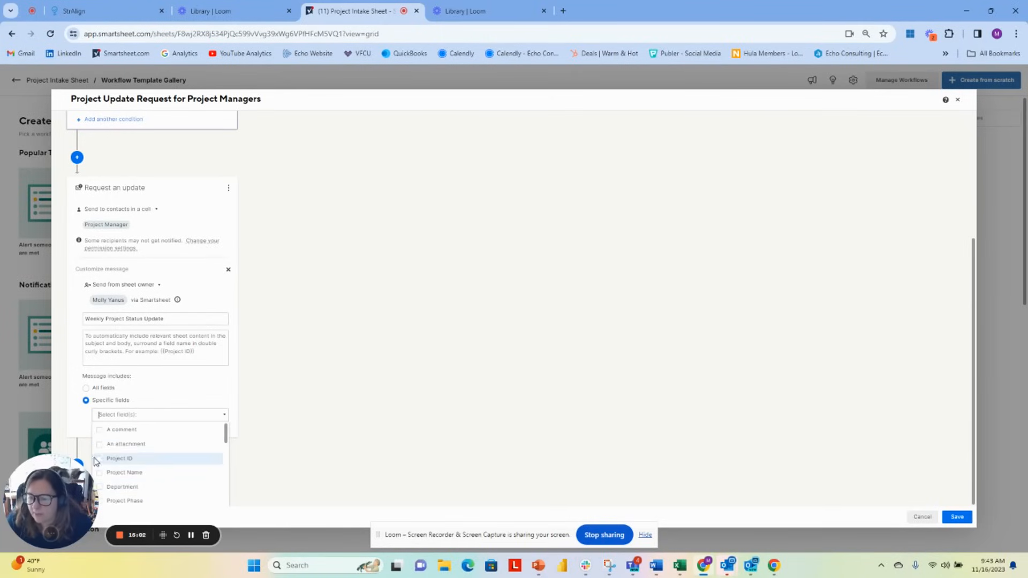
left_click(100, 473)
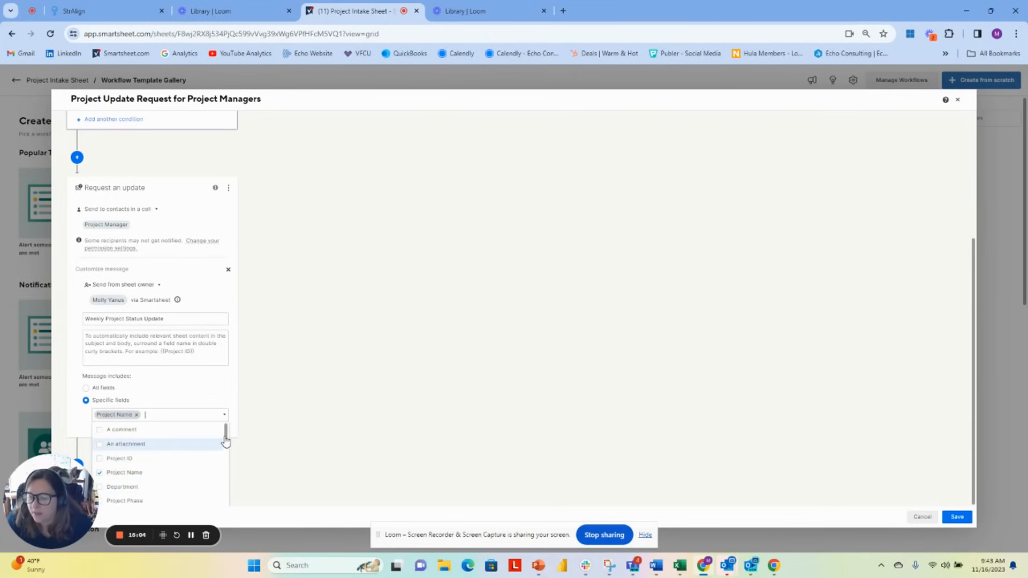
scroll(225, 443, "down", 2)
left_click(100, 442)
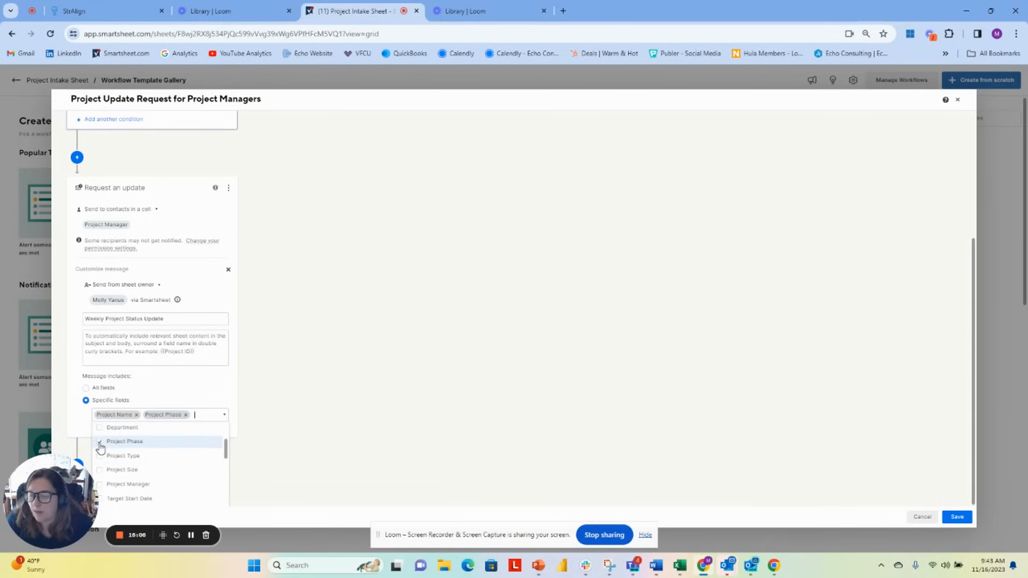
Step: Add the Project Health, Budget Health and Project Status fields to the update request message
left_click_drag(226, 453, 226, 496)
left_click(103, 437)
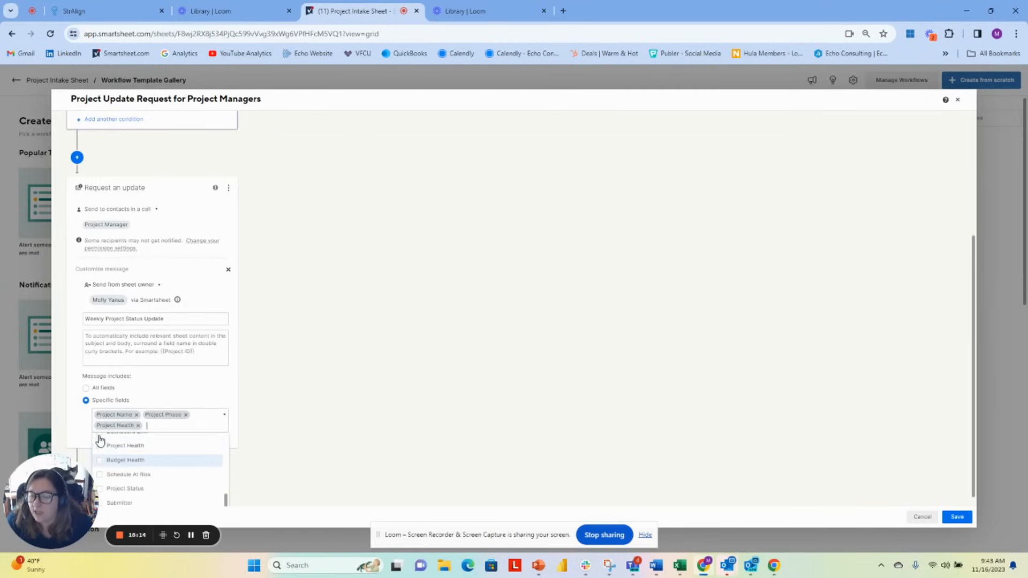
left_click(100, 462)
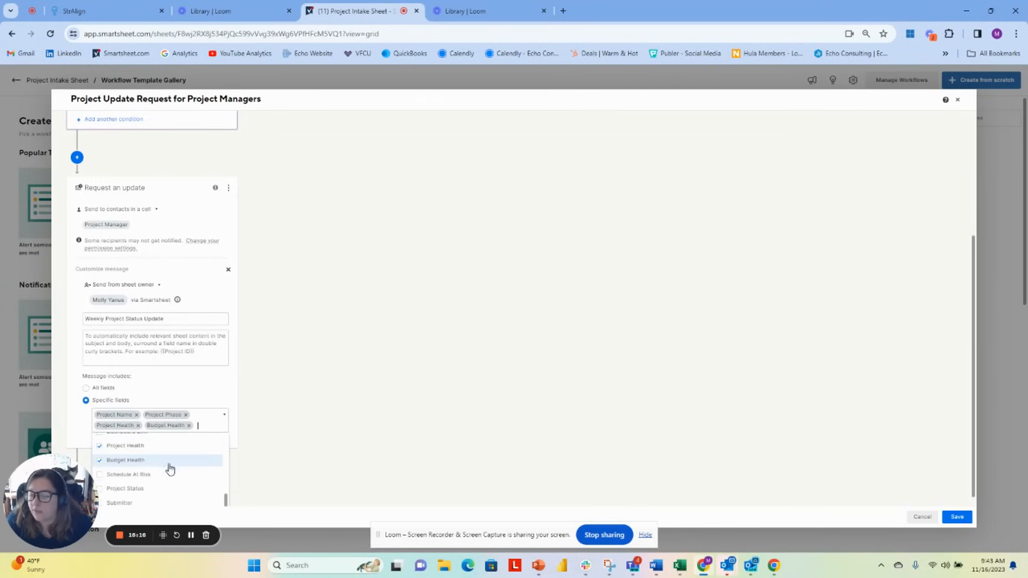
left_click(102, 476)
left_click(152, 429)
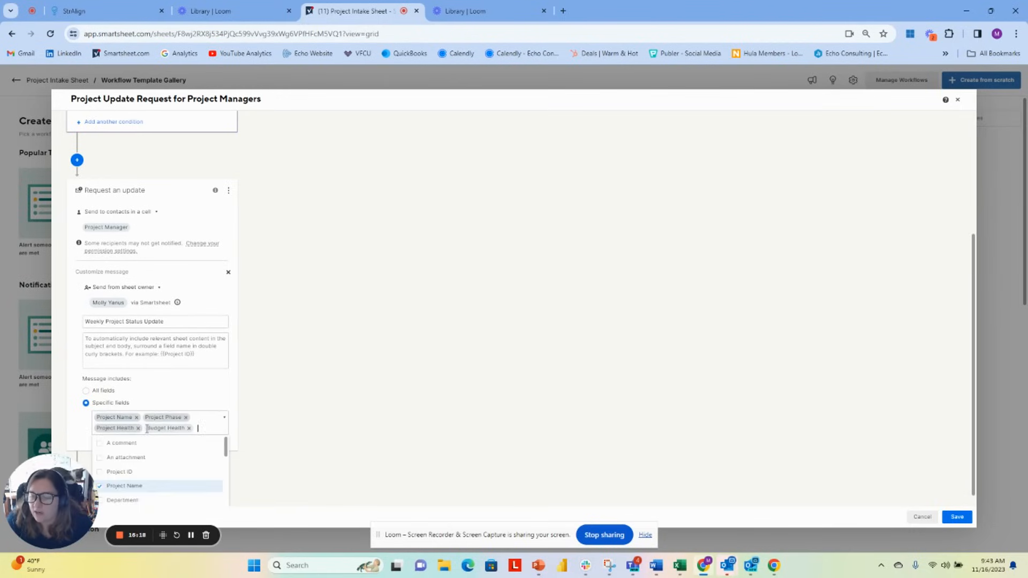
scroll(172, 475, "down", 3)
scroll(177, 476, "down", 5)
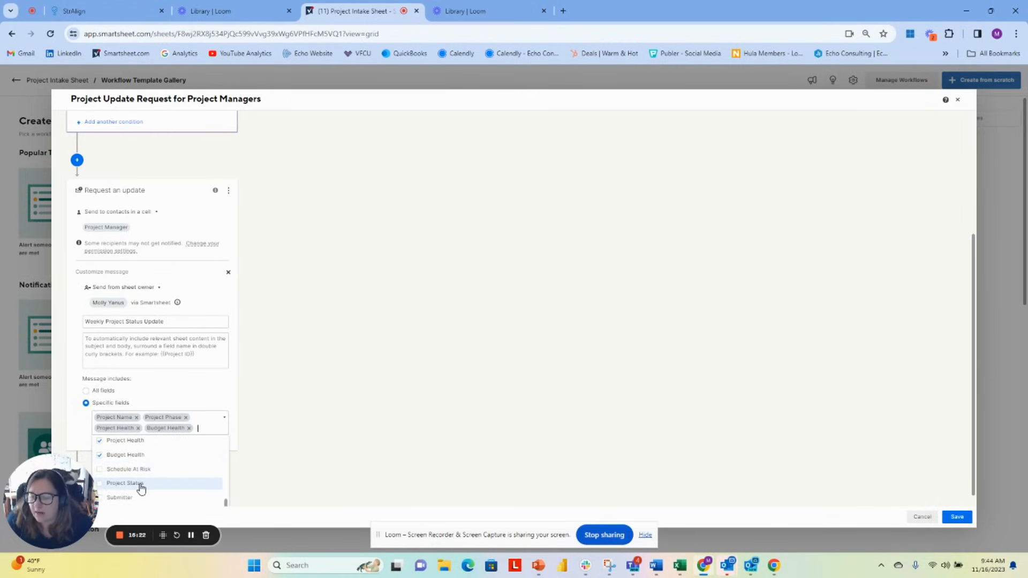
left_click(141, 487)
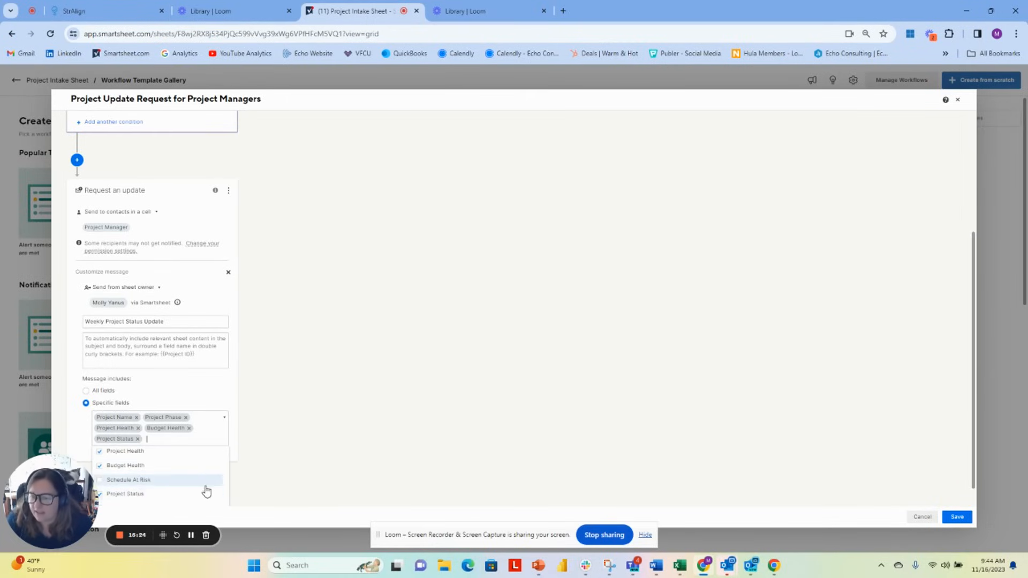
Step: Review the remaining selectable fields, finish the field selection and save the project update request workflow
scroll(209, 471, "up", 10)
scroll(209, 472, "up", 3)
scroll(268, 452, "down", 4)
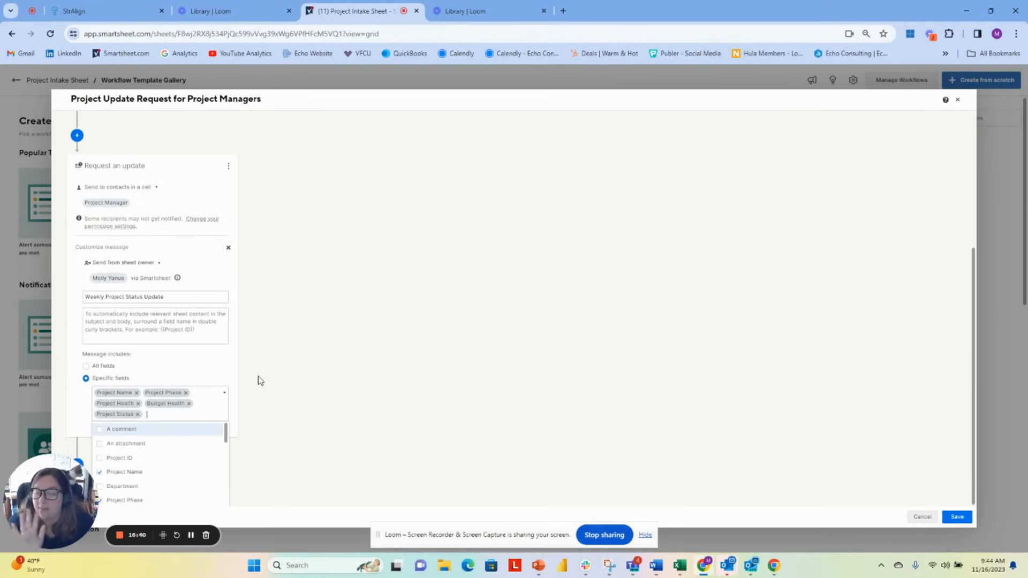
left_click(333, 416)
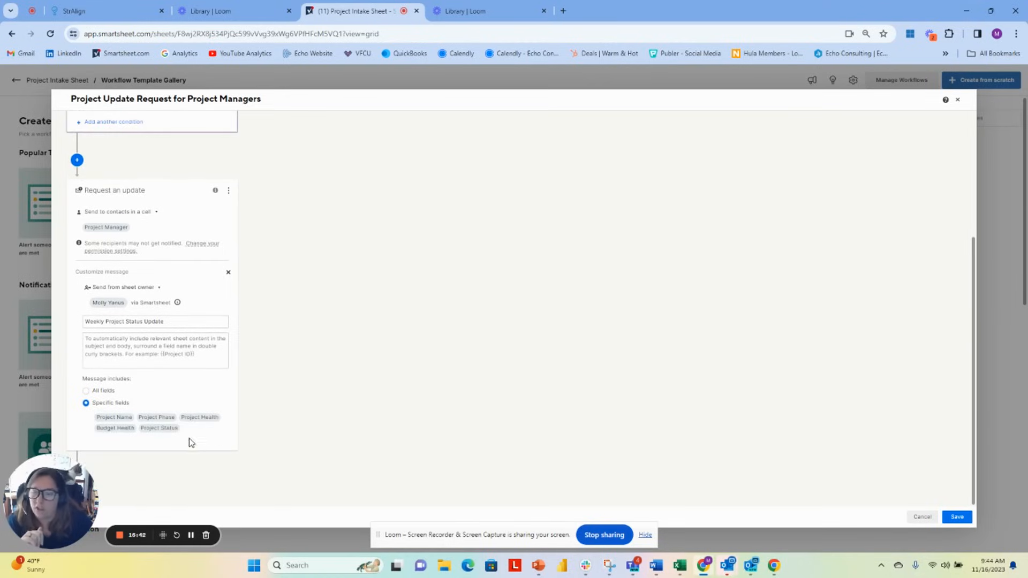
left_click(957, 517)
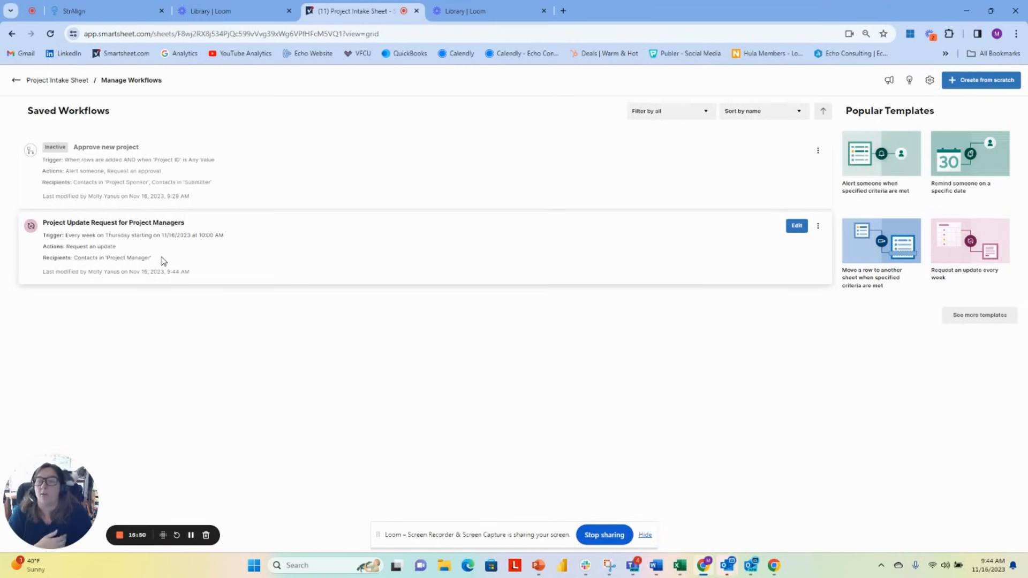
Step: Return to the Project Intake Sheet and insert a Text/Number column named "Weekly Project Update from PM" directly after Project Status
left_click(67, 80)
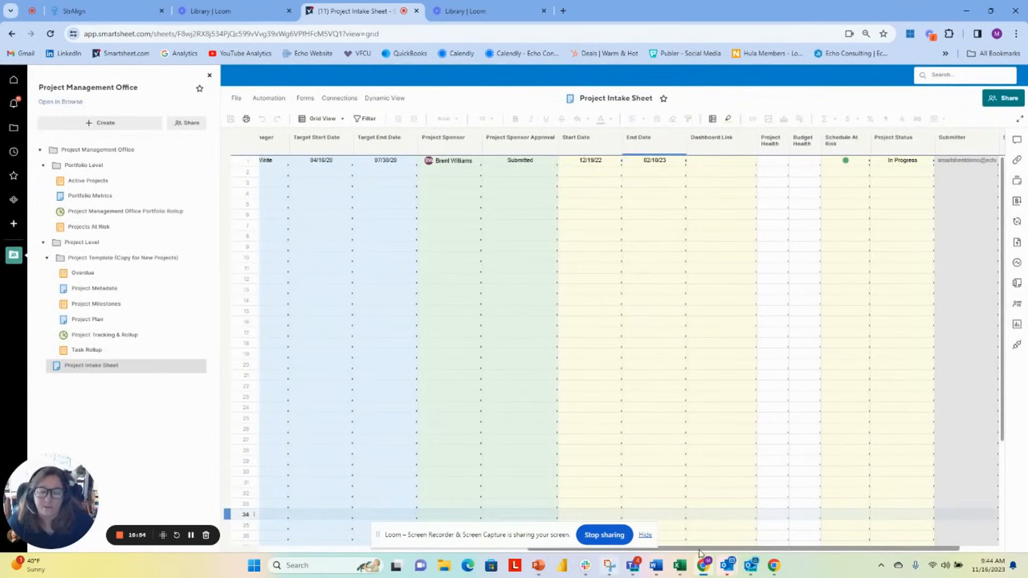
left_click_drag(741, 549, 823, 551)
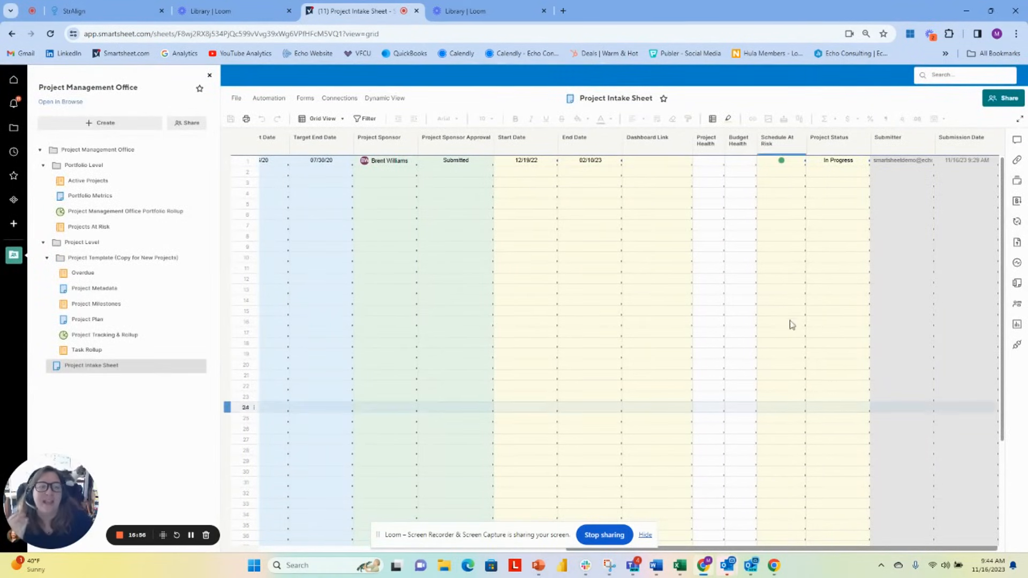
right_click(812, 152)
left_click(858, 177)
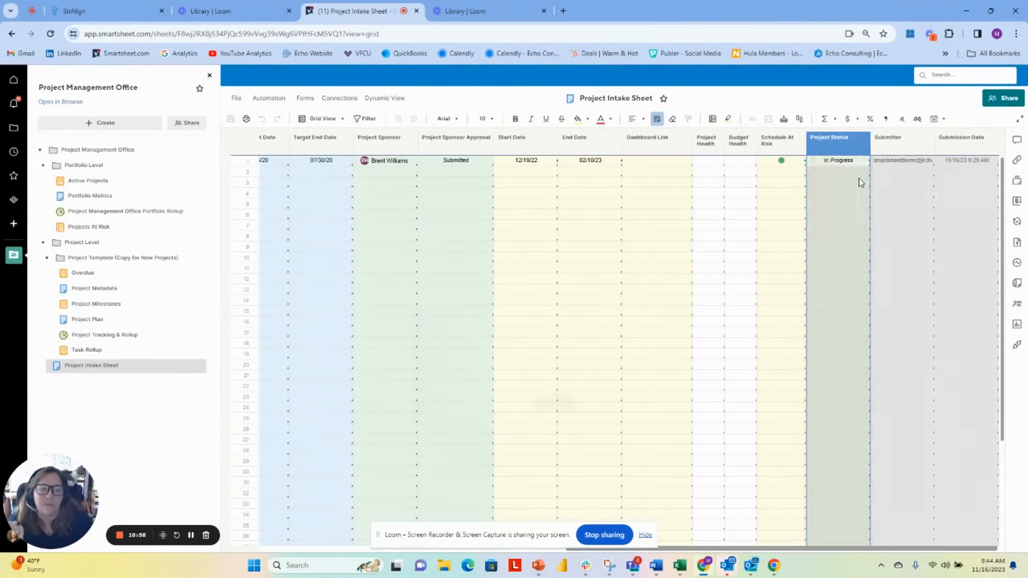
type("Weekly Project Update from PM")
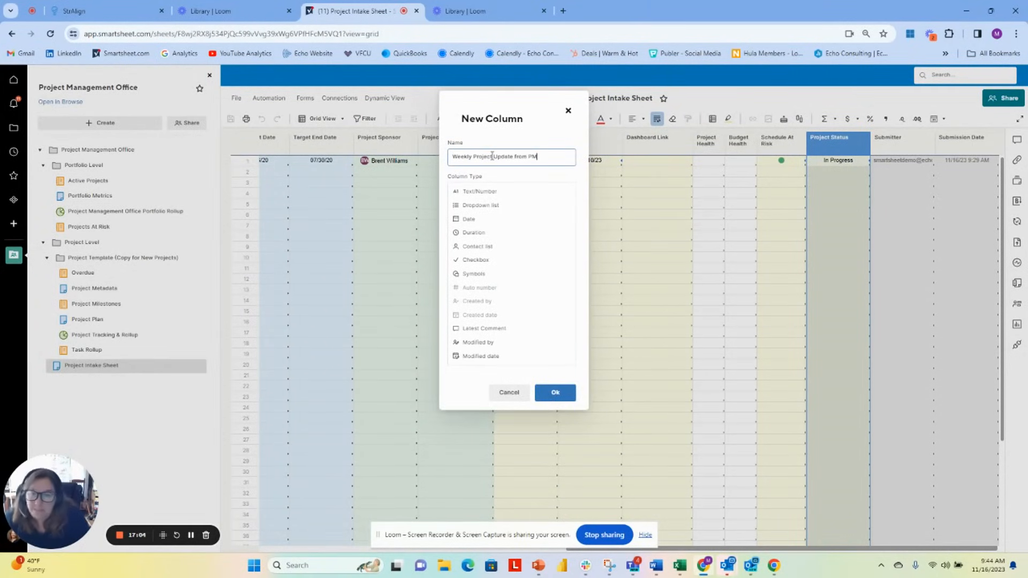
left_click(499, 192)
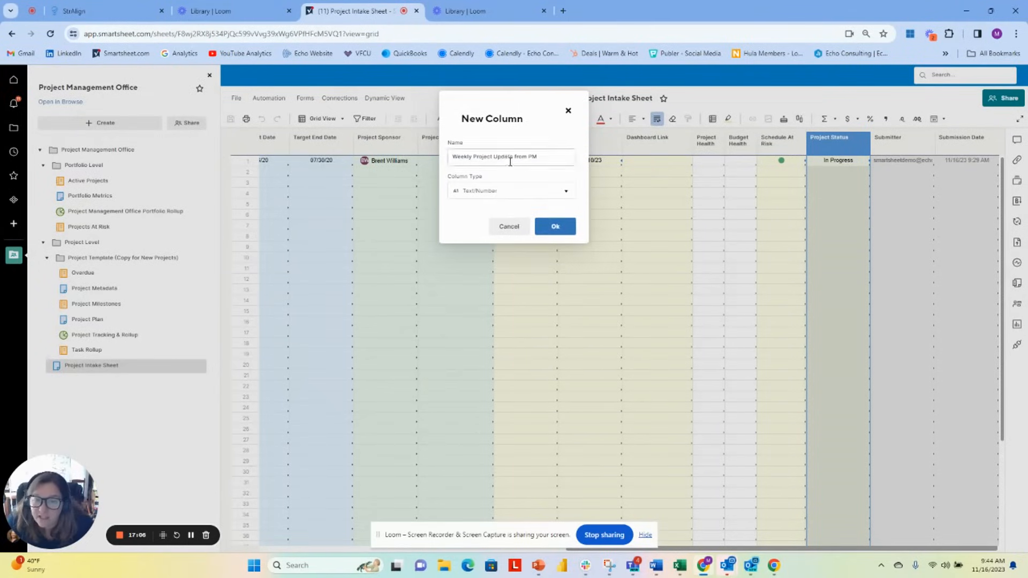
left_click(555, 226)
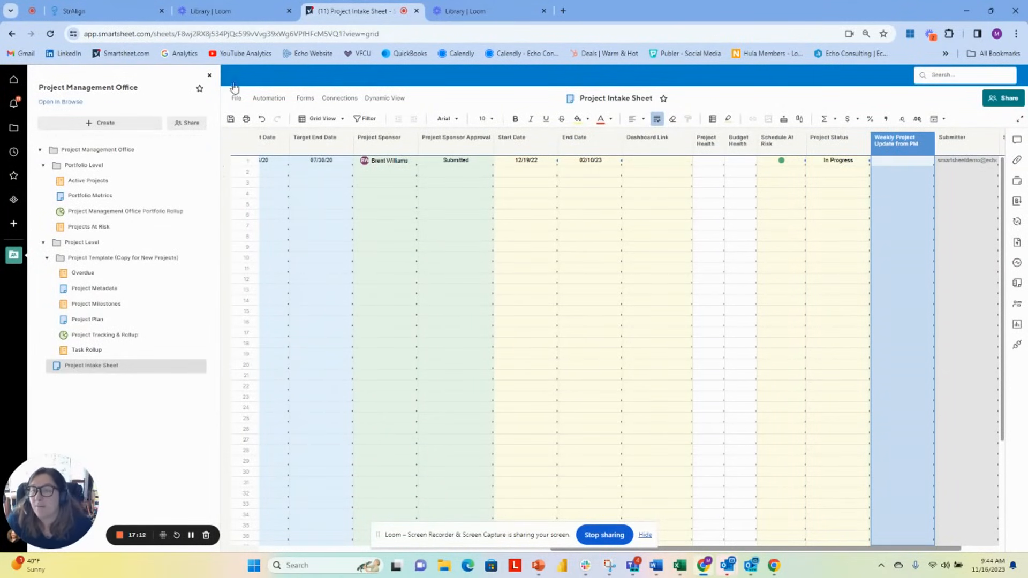
Step: Edit the Project Update Request for Project Managers workflow to include the Weekly Project Update from PM field in its message, and save it
left_click(274, 99)
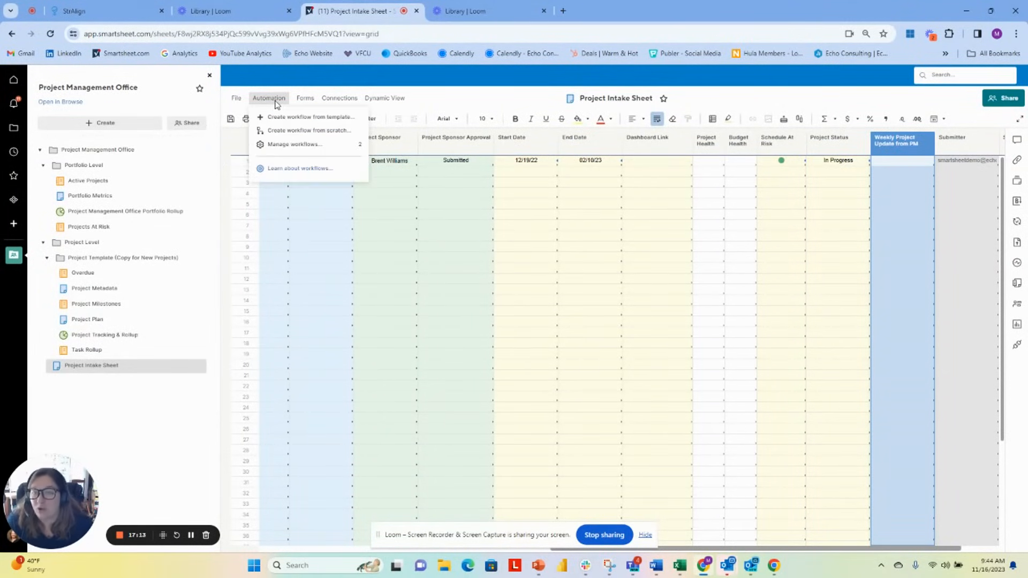
left_click(293, 144)
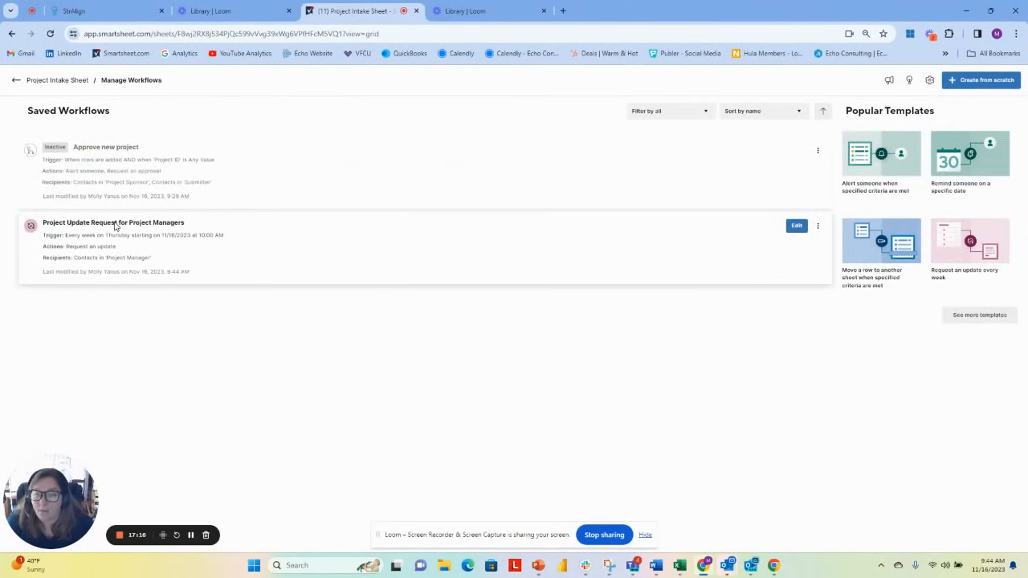
left_click(796, 227)
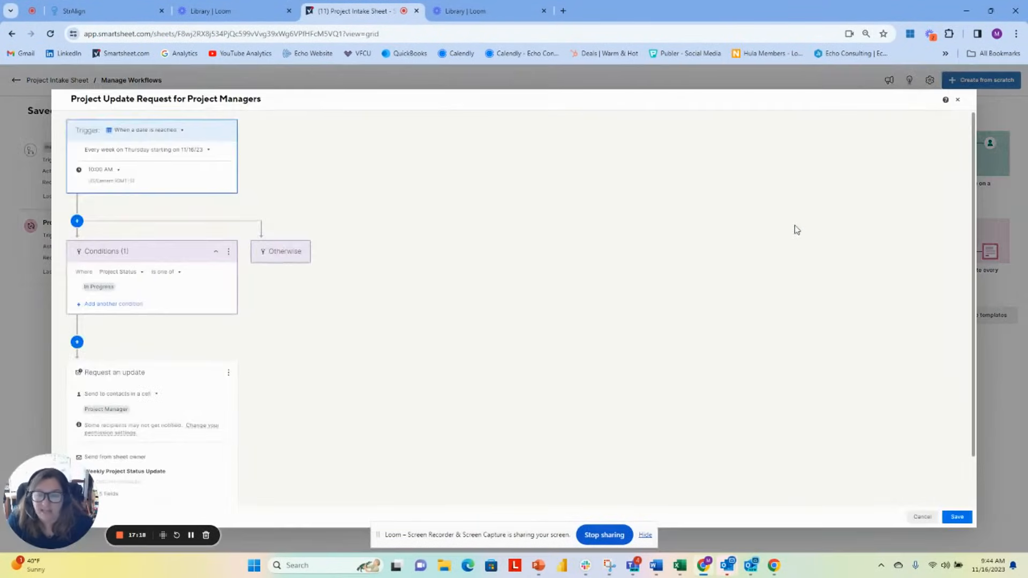
scroll(166, 402, "down", 1)
left_click(102, 443)
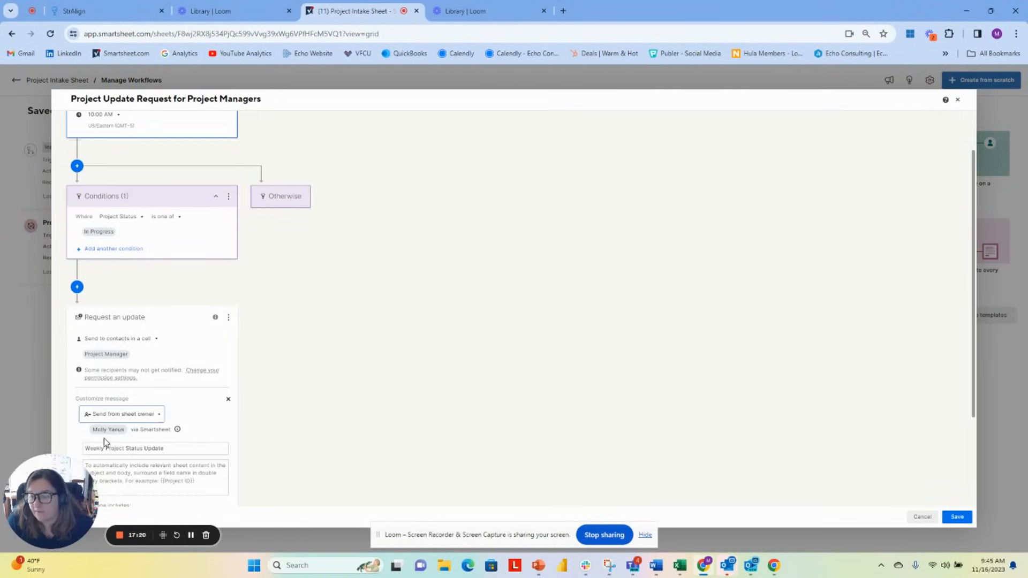
scroll(137, 427, "down", 2)
left_click(190, 429)
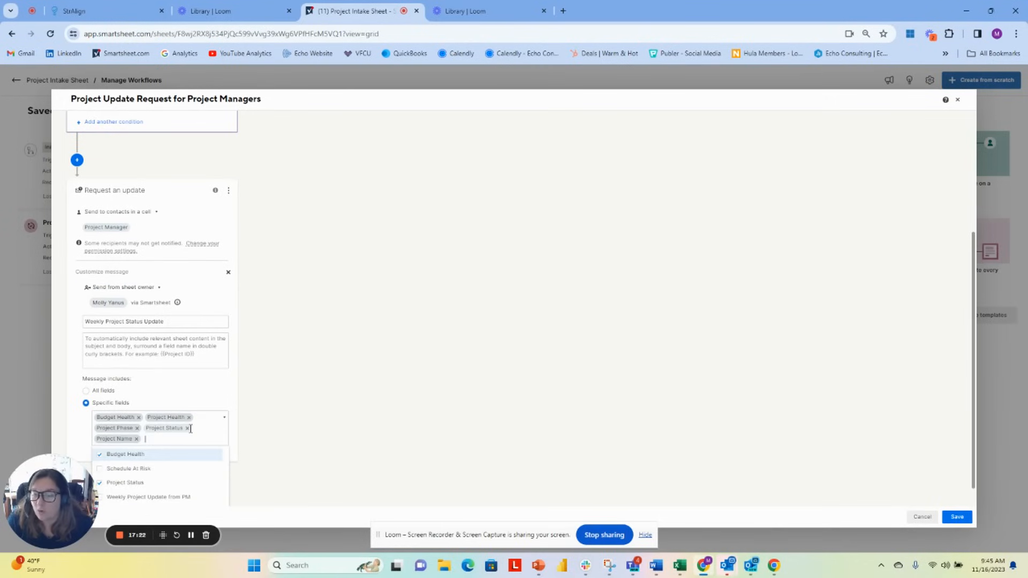
left_click(149, 493)
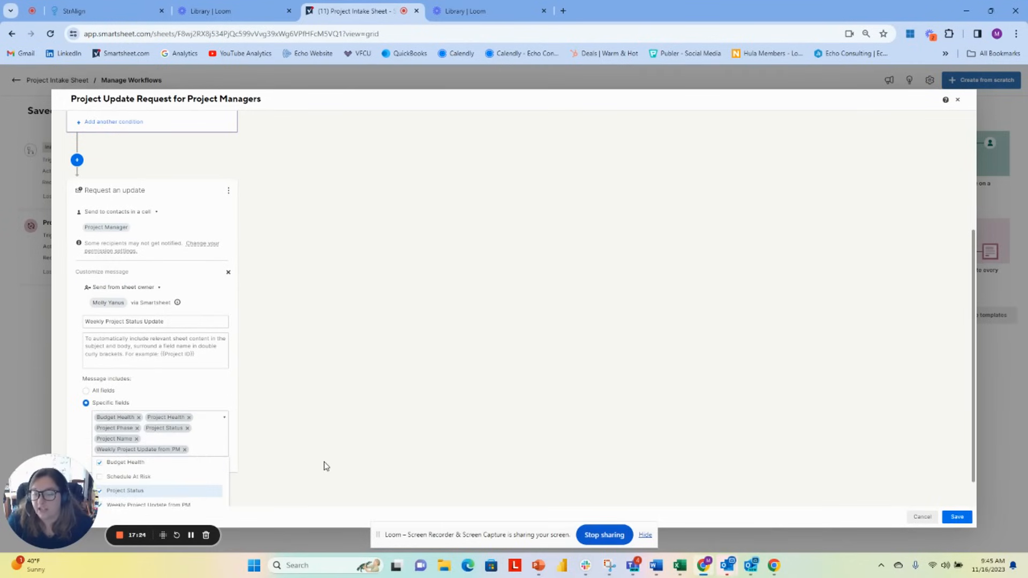
left_click(334, 421)
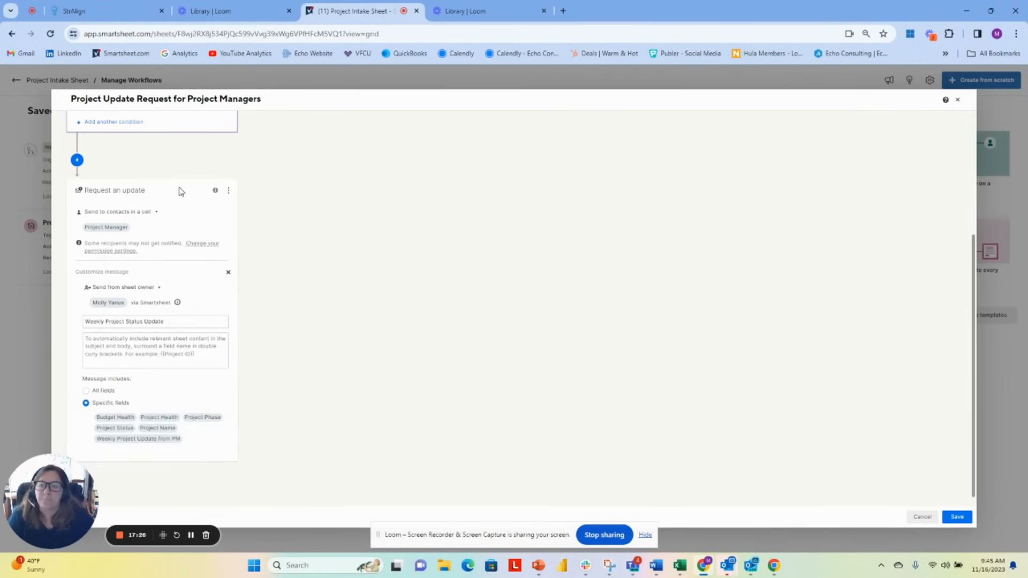
left_click(957, 517)
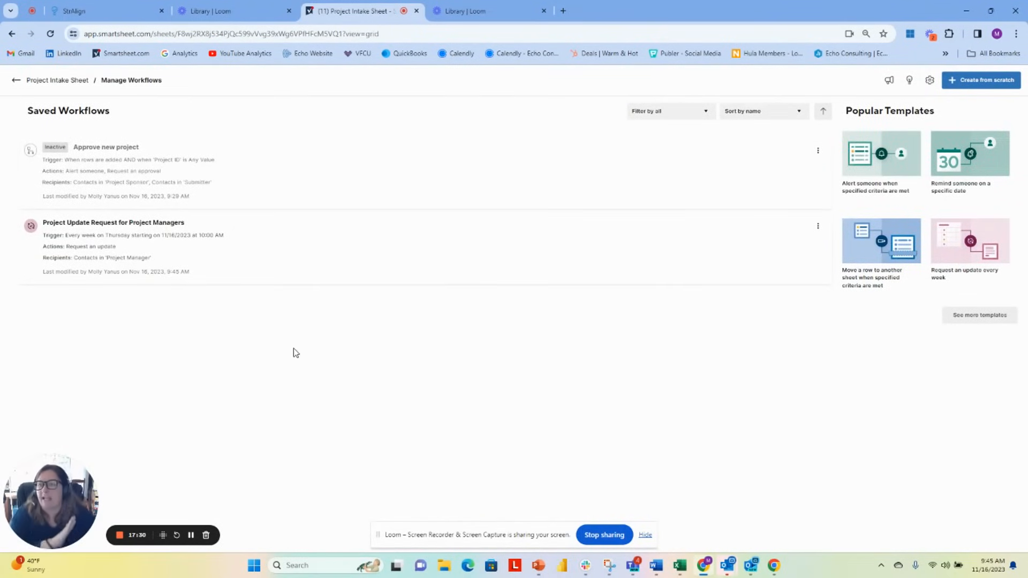
Step: Return to the Project Intake Sheet and insert a Modified By system column directly after Submission Date
left_click(16, 80)
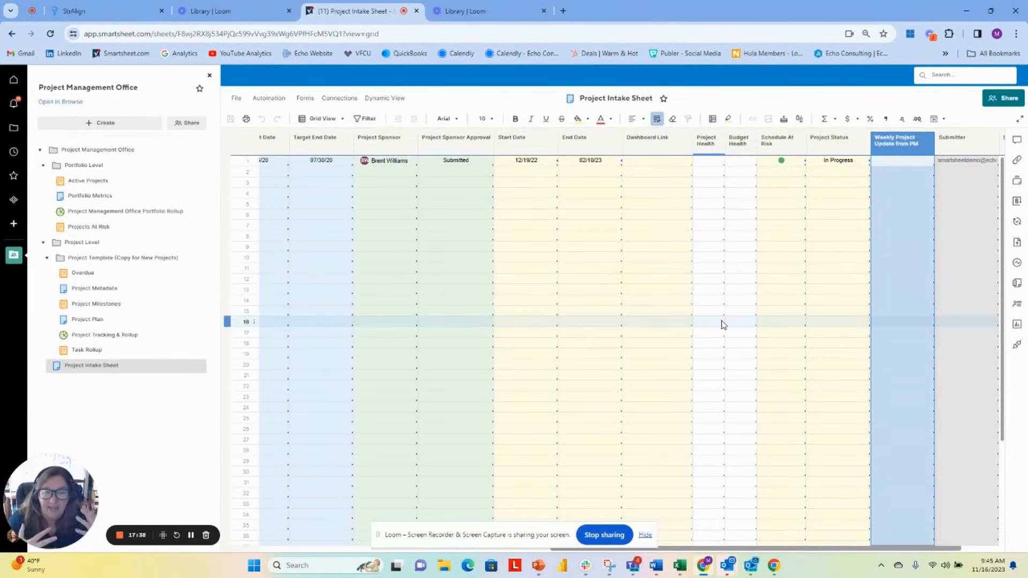
left_click_drag(792, 548, 827, 549)
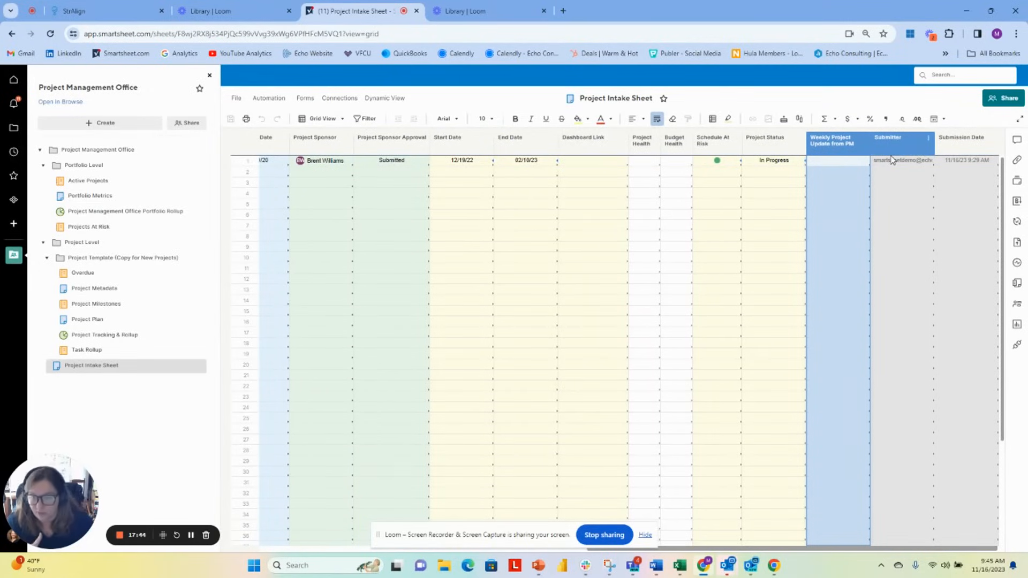
right_click(970, 148)
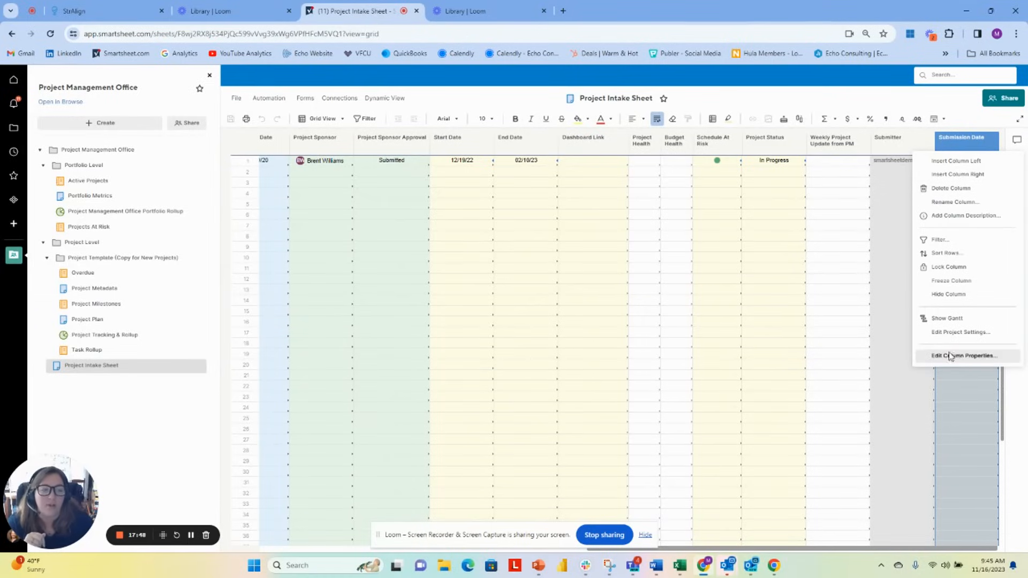
left_click(971, 175)
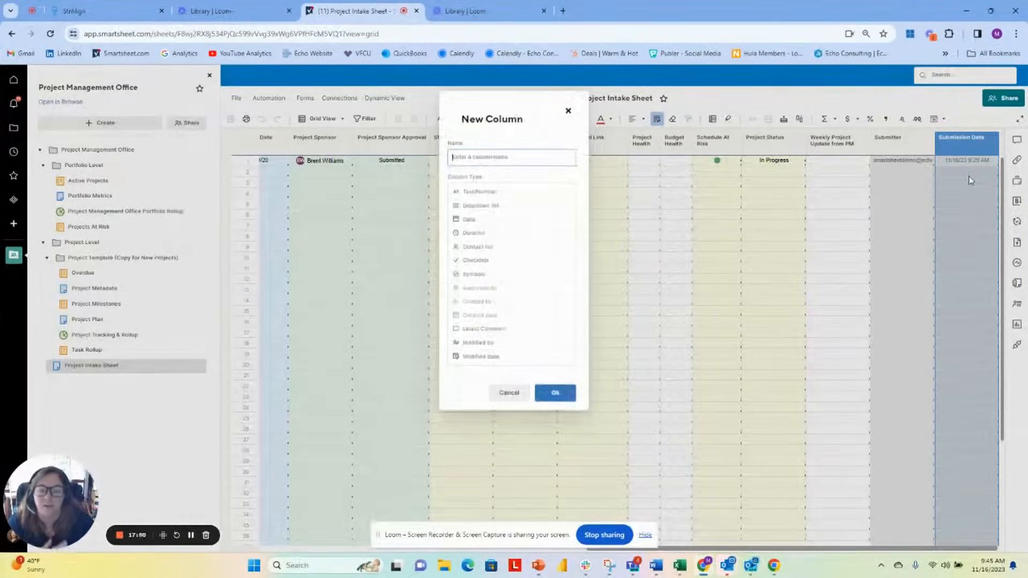
left_click(490, 344)
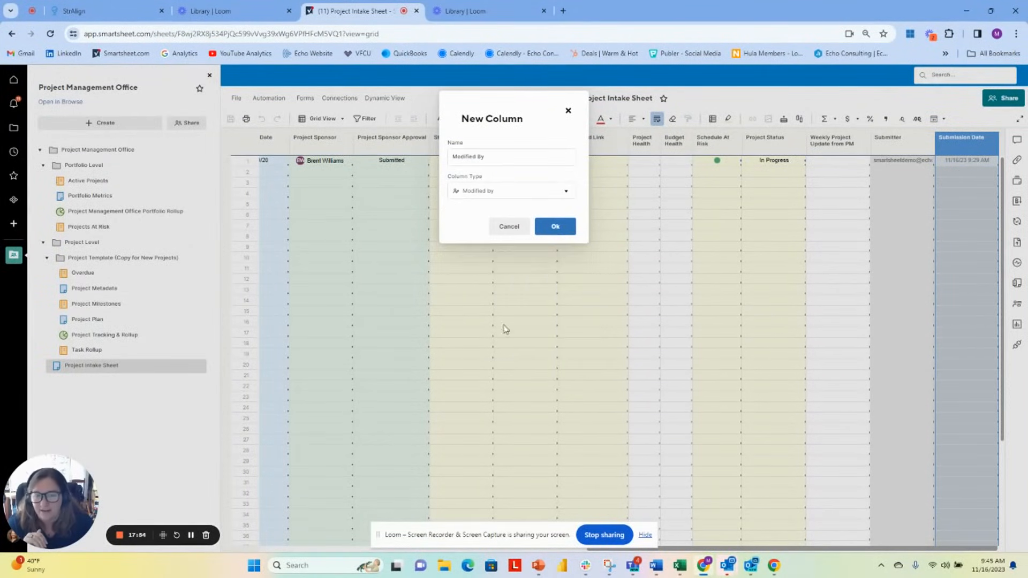
left_click(553, 233)
Step: Check the column type of the Submission Date column in its properties and leave it as it is
right_click(953, 139)
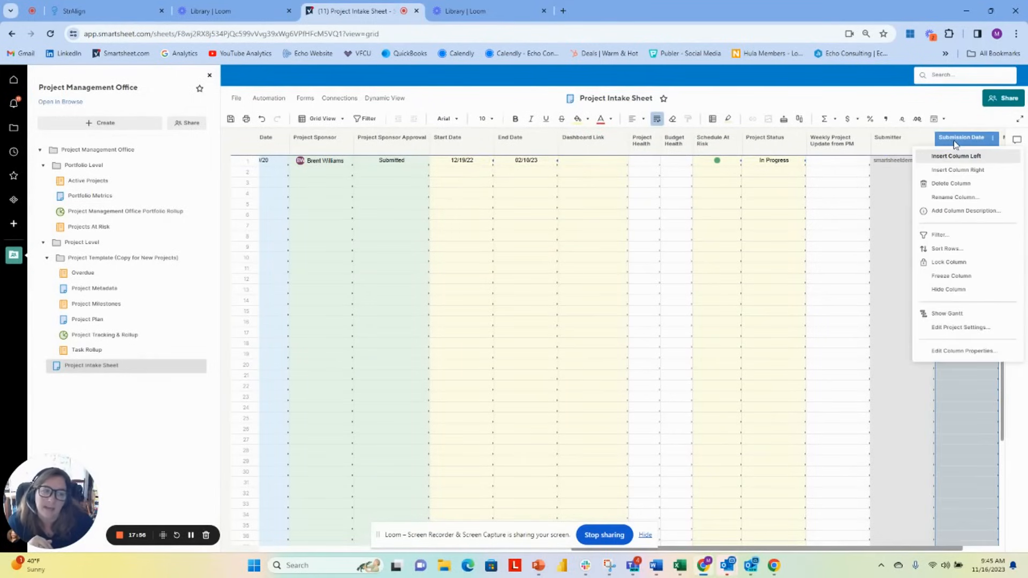
left_click(937, 351)
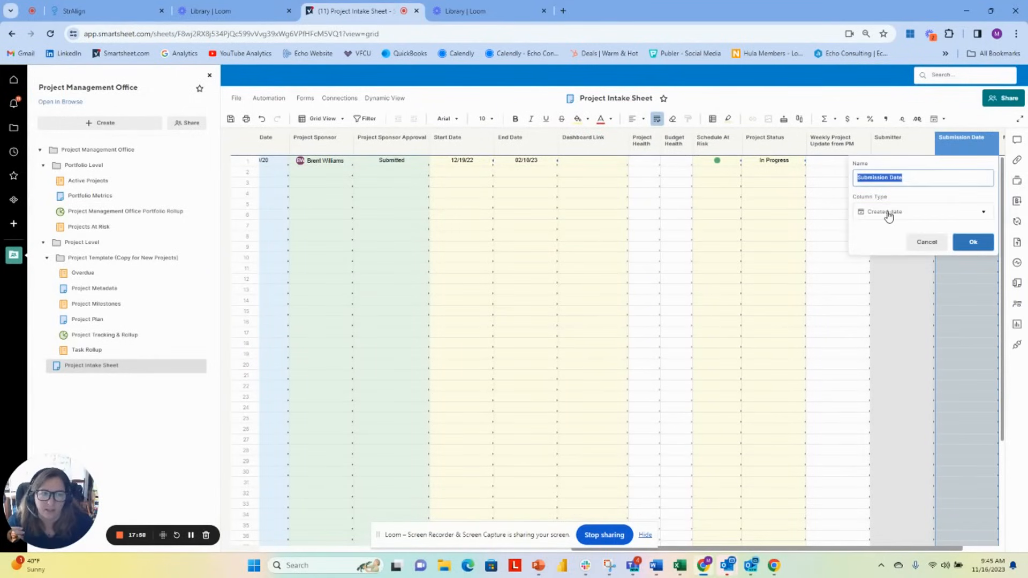
left_click(925, 242)
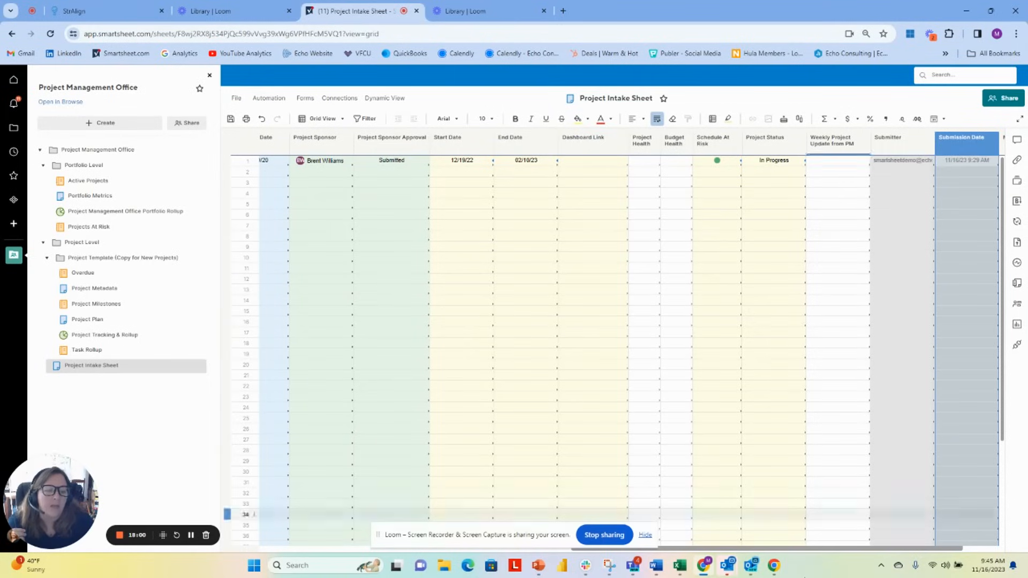
Step: View the cell history of the first project's Schedule At Risk cell and close it
left_click_drag(800, 549, 932, 548)
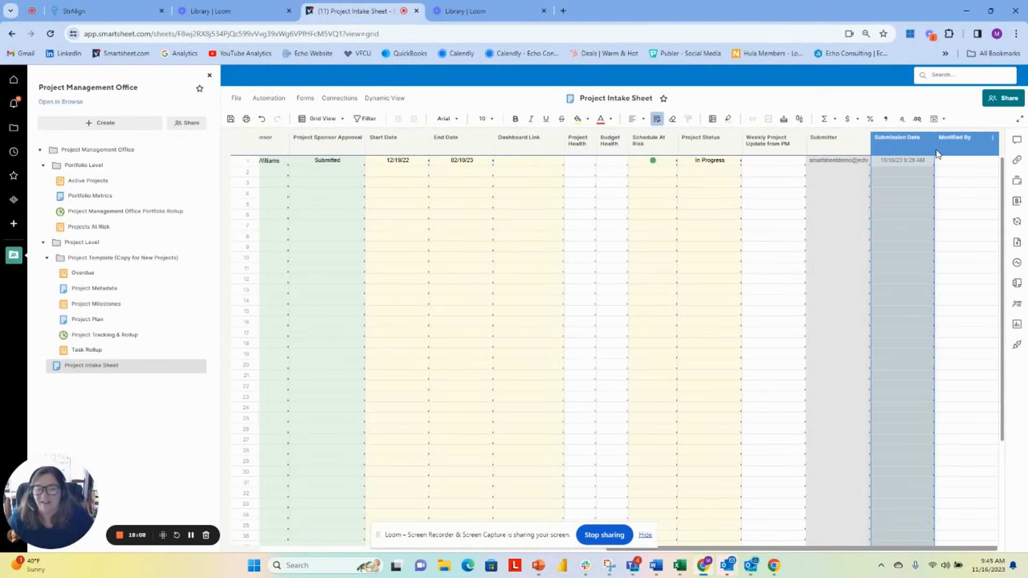
right_click(664, 164)
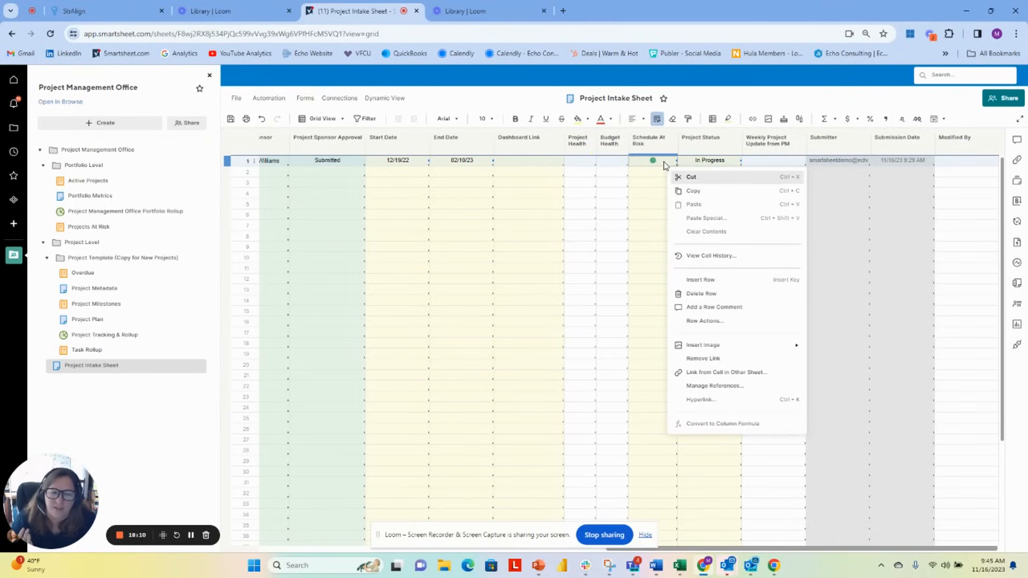
left_click(729, 260)
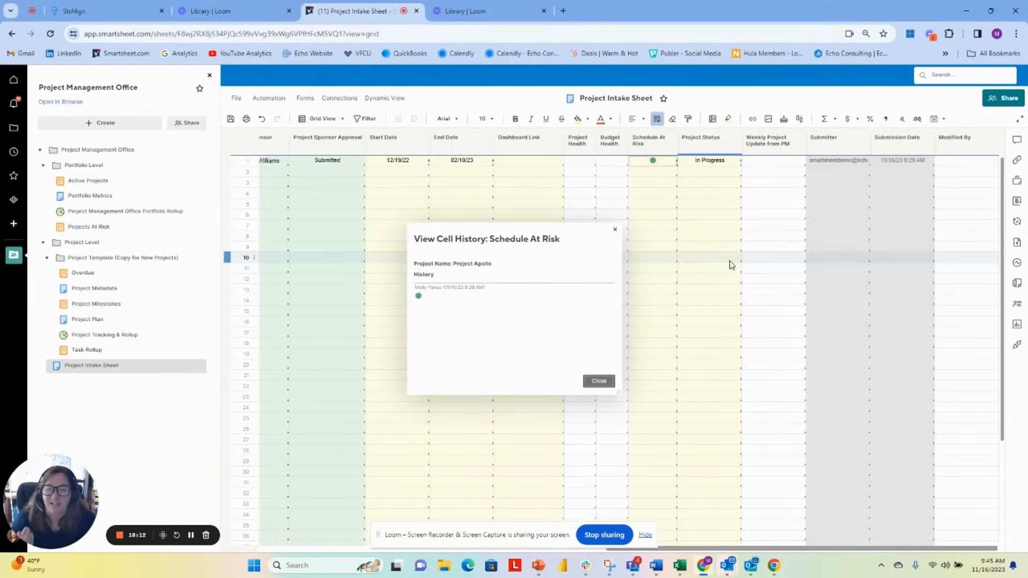
left_click(598, 380)
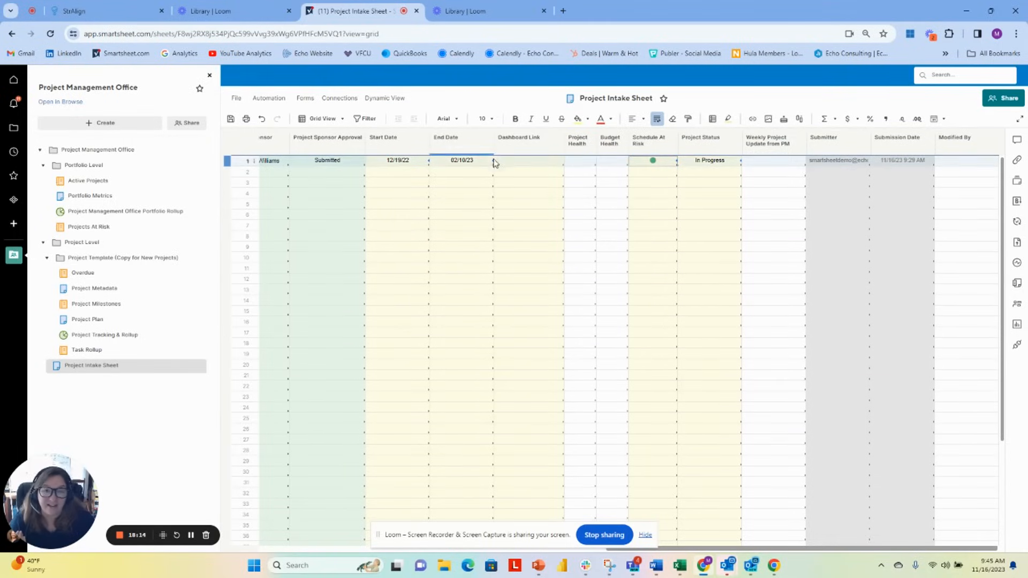
left_click(508, 152)
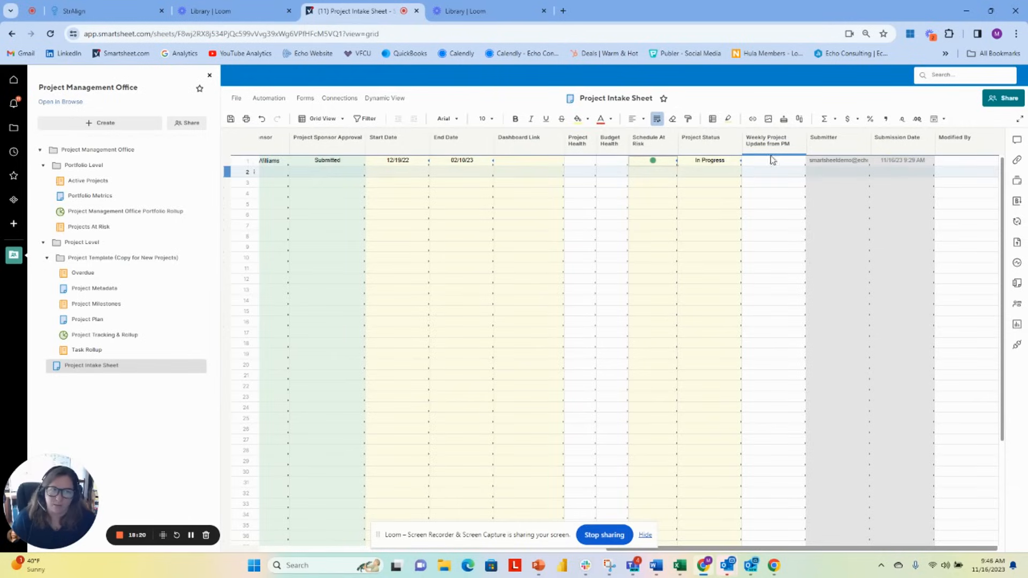
Step: Insert a Date column named "Date Record for Weekly Project Update from PM" directly after the Modified By column
right_click(953, 139)
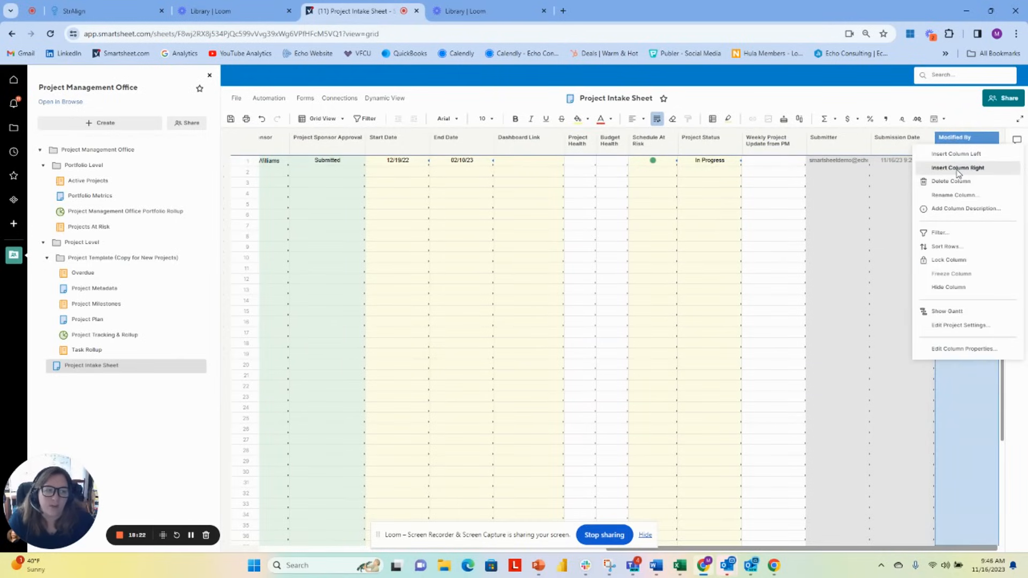
left_click(957, 167)
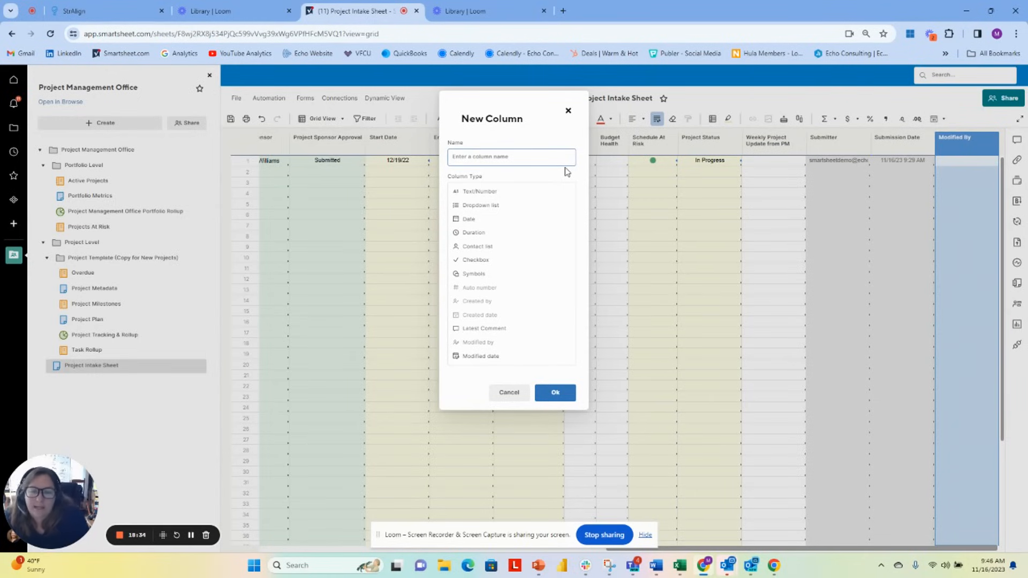
type("D")
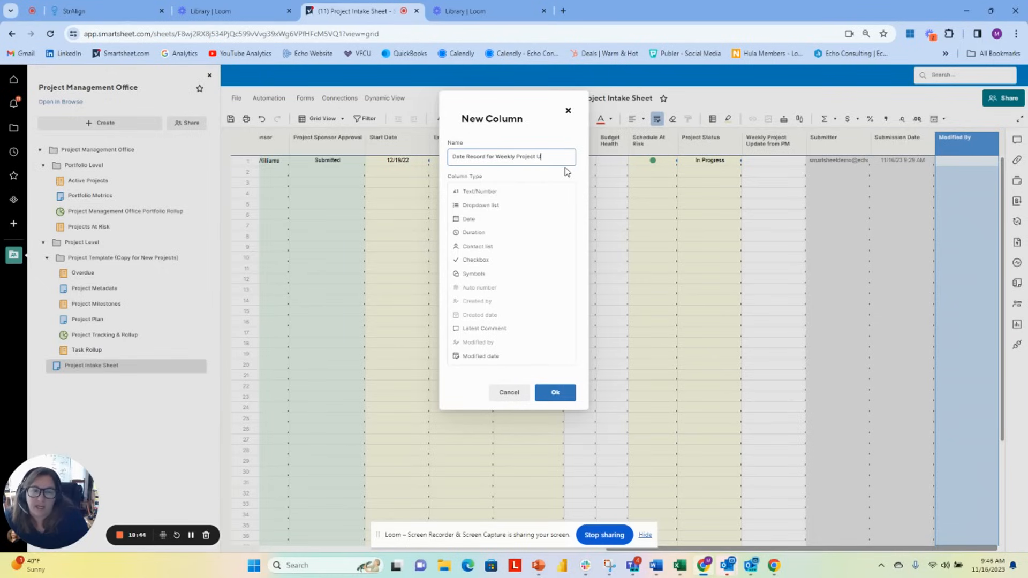
type("PM")
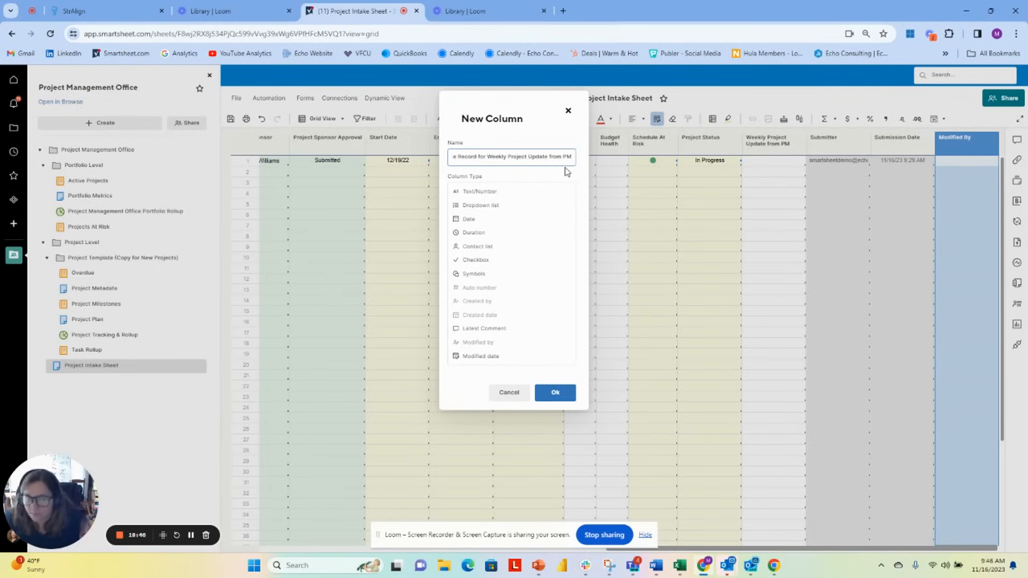
left_click(479, 219)
left_click(556, 240)
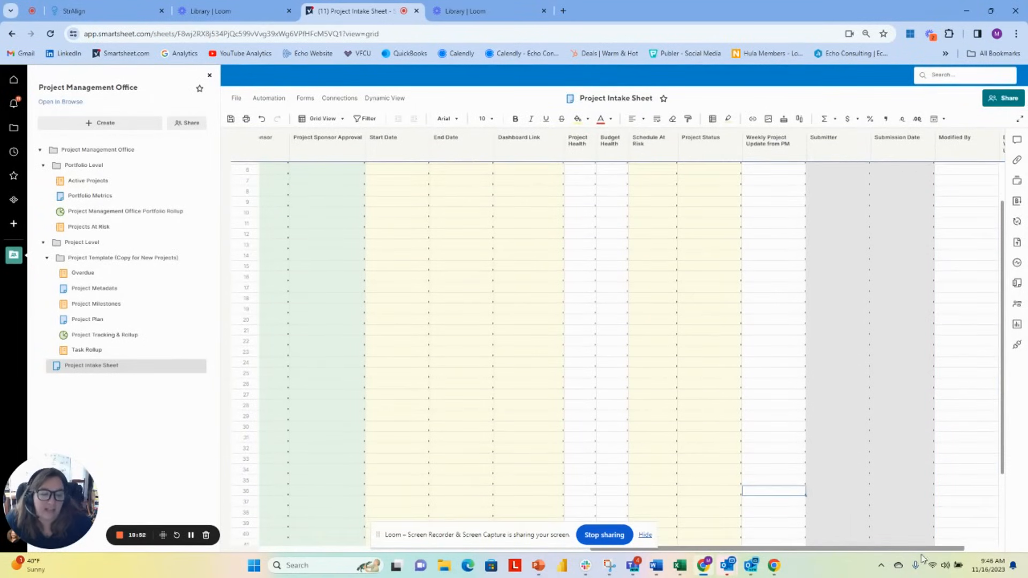
left_click_drag(926, 553, 959, 550)
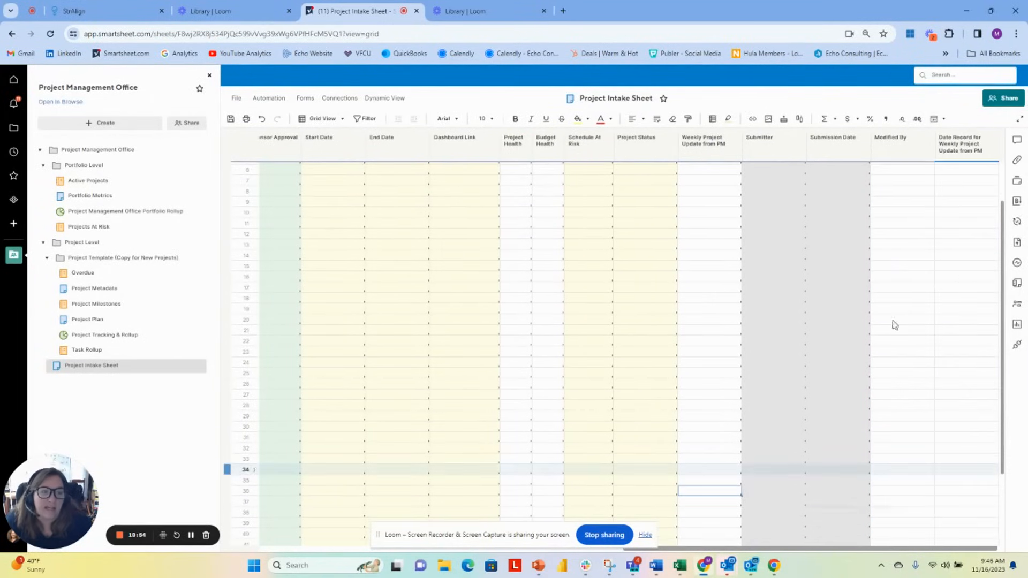
scroll(910, 278, "up", 2)
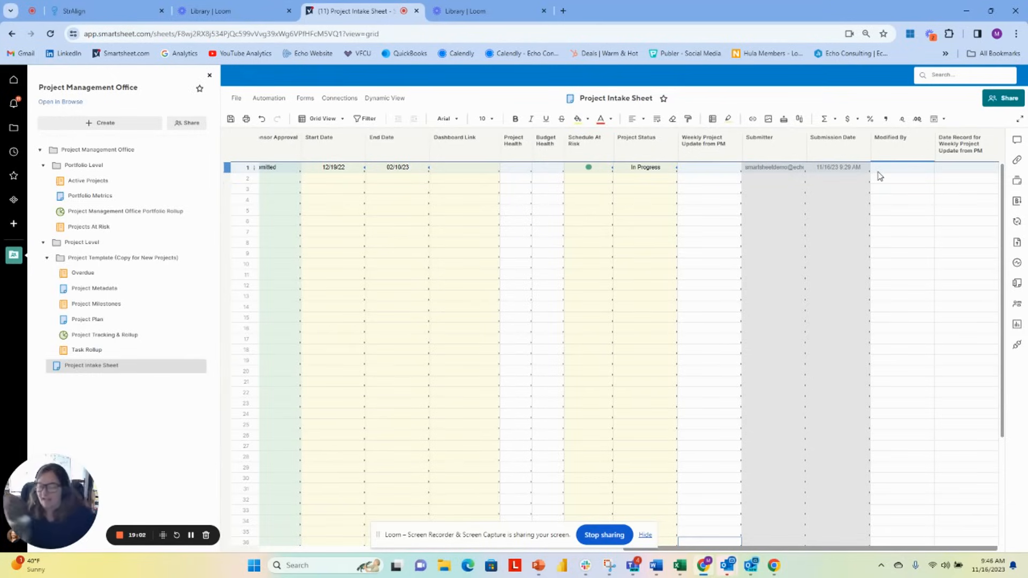
left_click(893, 159)
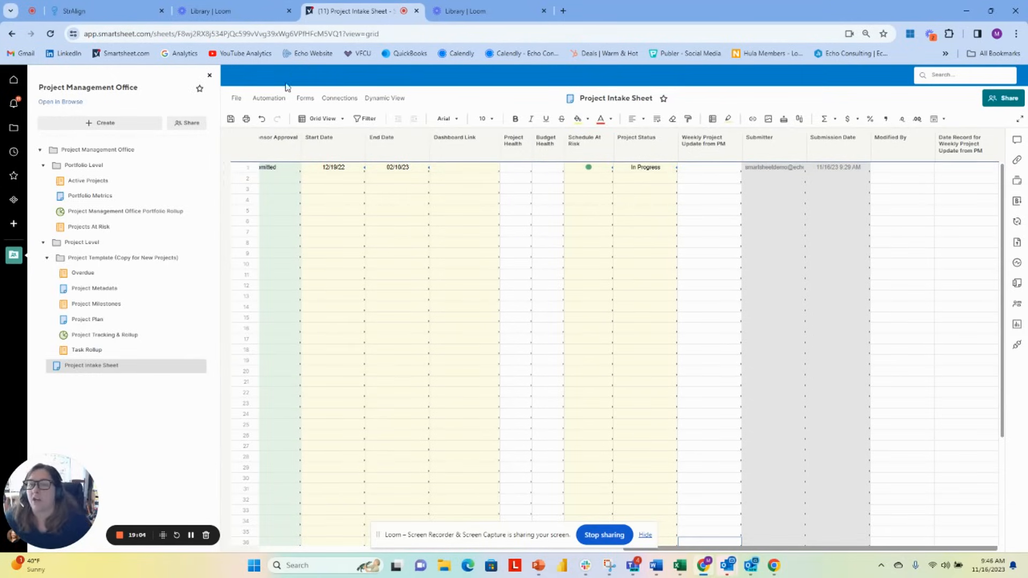
Step: Create a new automation workflow from scratch and name it "Date Record for Weekly Status from PM"
left_click(269, 98)
left_click(306, 122)
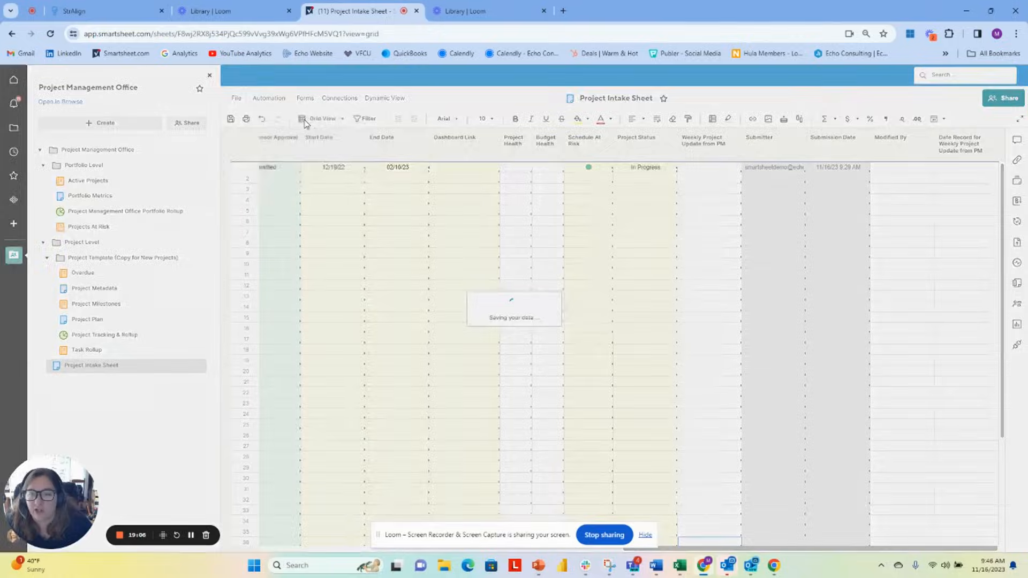
left_click(976, 81)
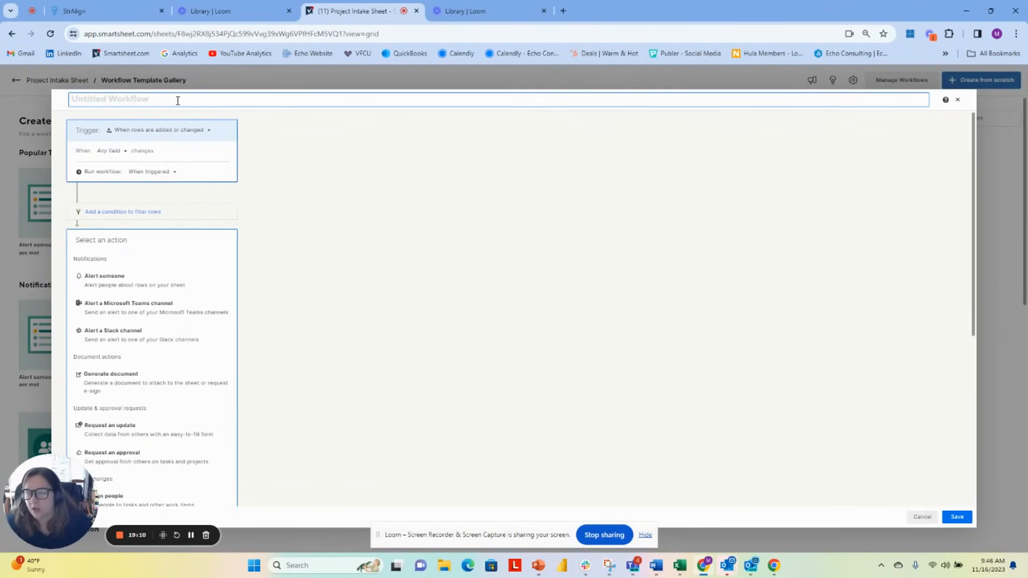
type("Date Record for Weekly Status")
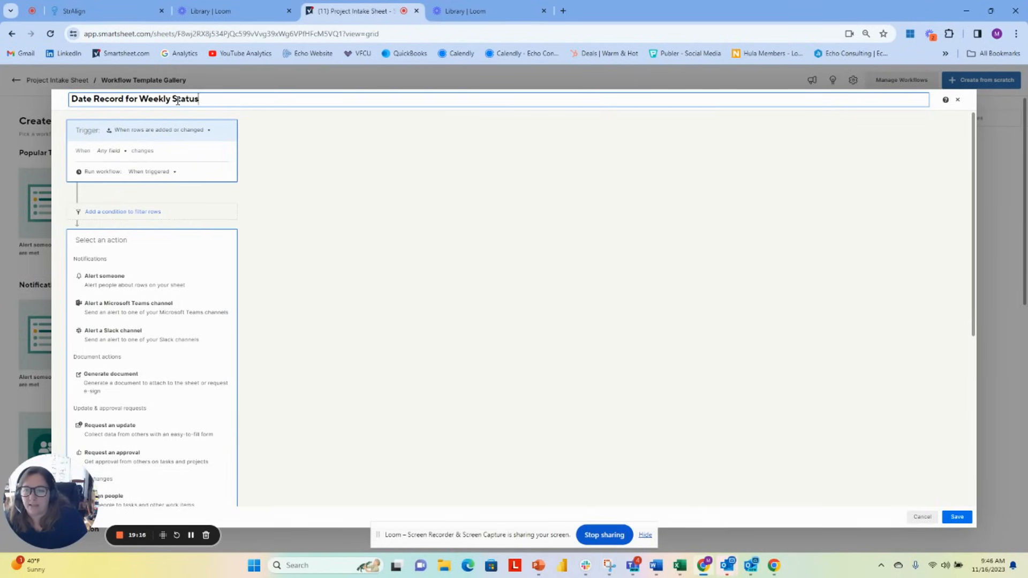
type("from PM")
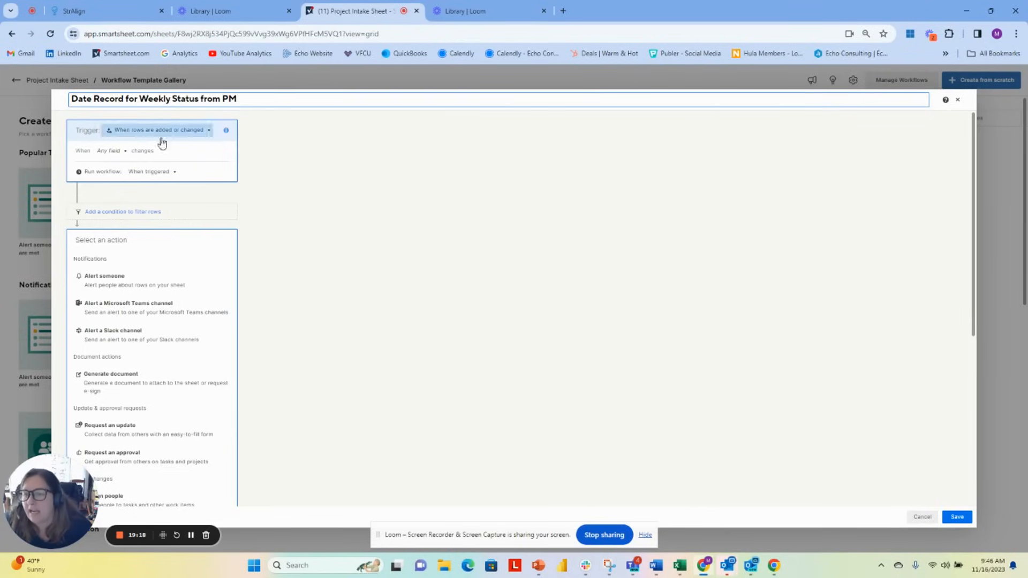
Step: Set the workflow to trigger when the Weekly Project Update from PM field changes to Any Value
left_click(113, 151)
scroll(155, 198, "down", 5)
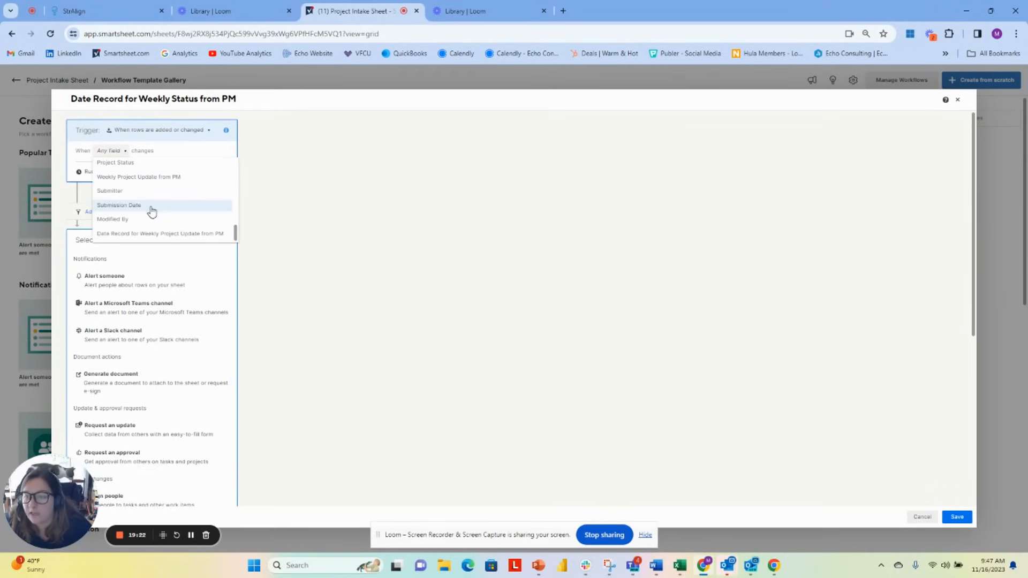
left_click(147, 241)
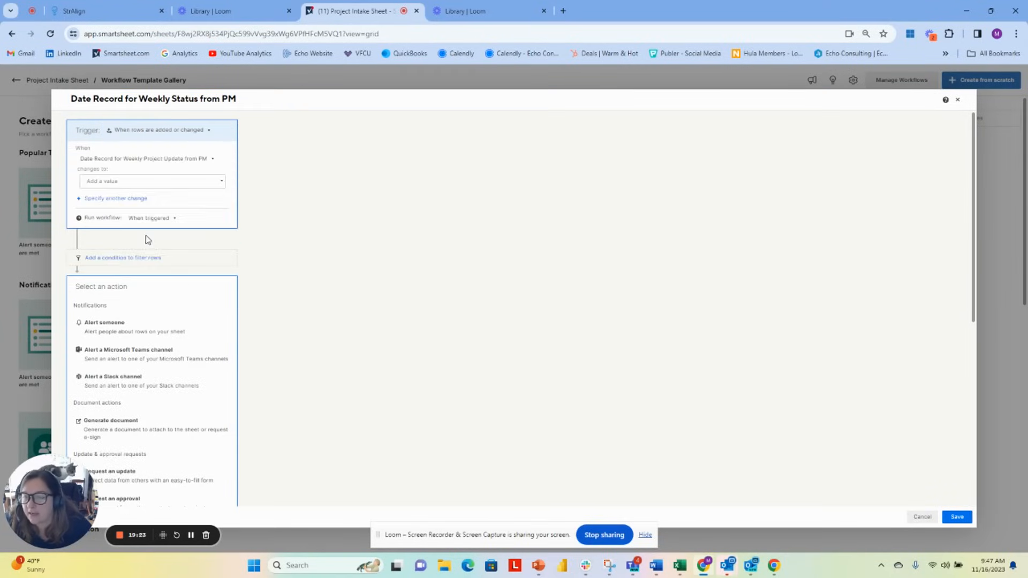
left_click(150, 162)
left_click(140, 184)
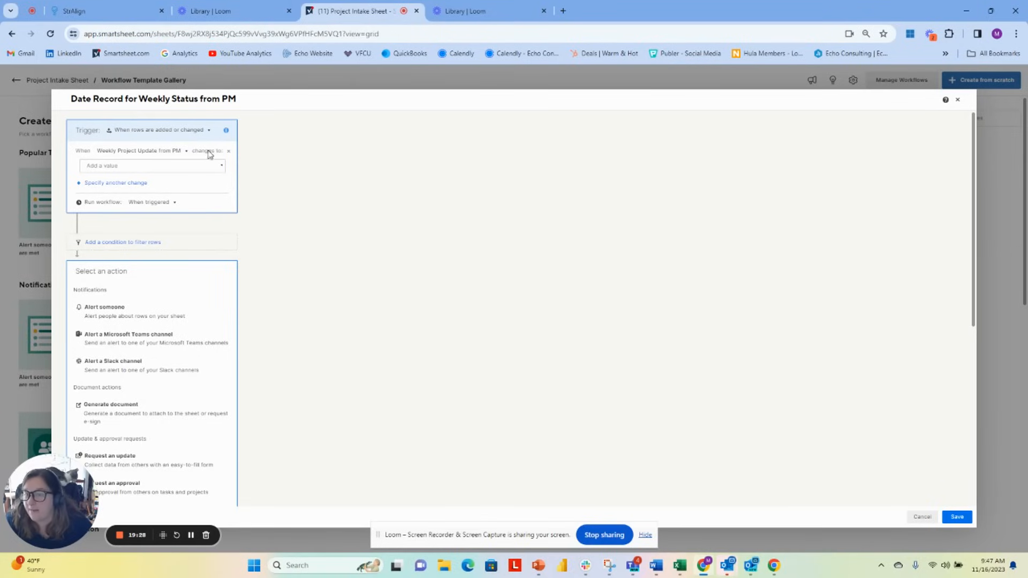
left_click(206, 167)
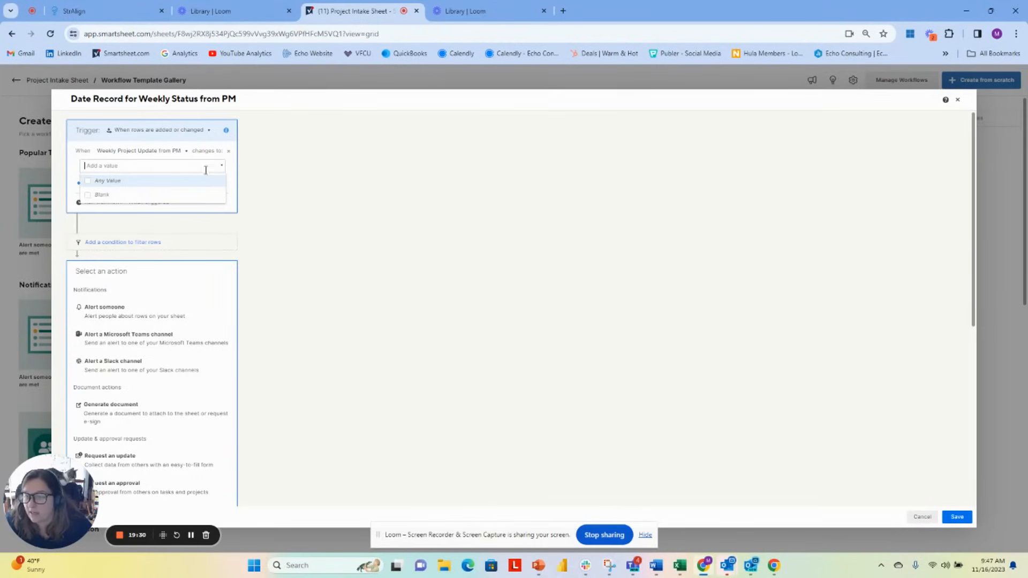
left_click(139, 181)
left_click(268, 174)
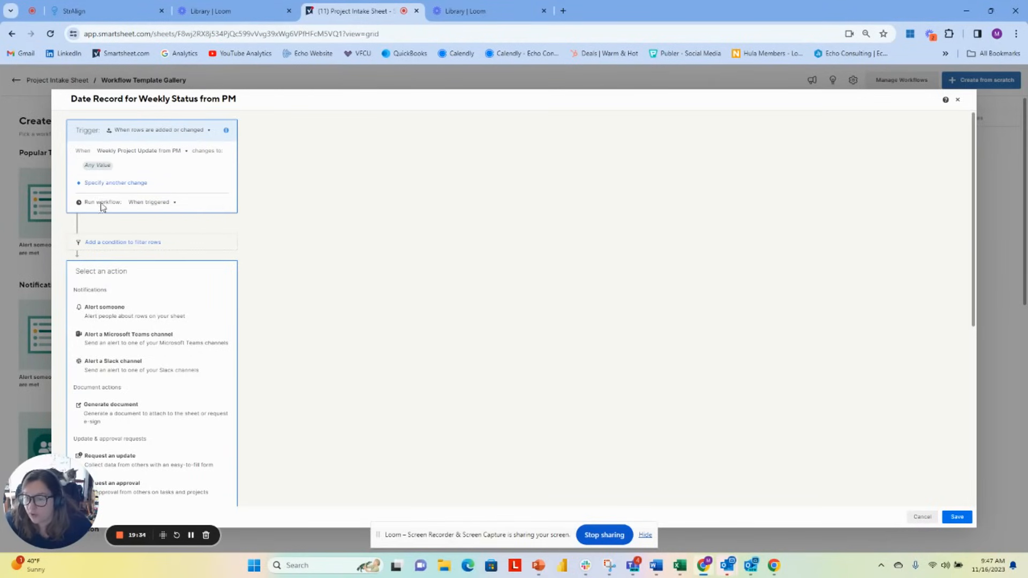
Step: Add a Record a date action that writes to the Date Record for Weekly Project Update from PM column, and save the workflow
scroll(172, 428, "down", 6)
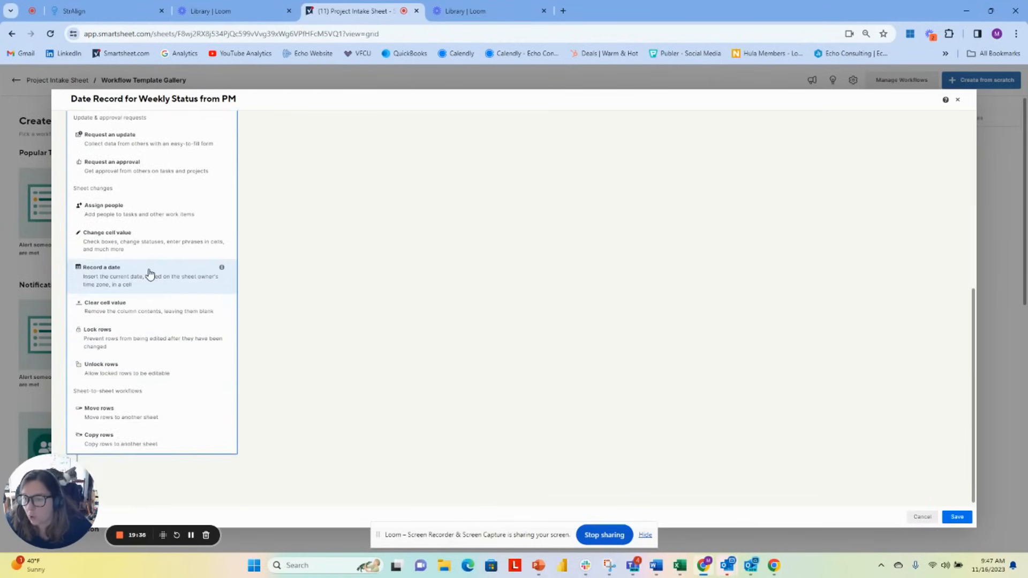
left_click(149, 274)
left_click(161, 292)
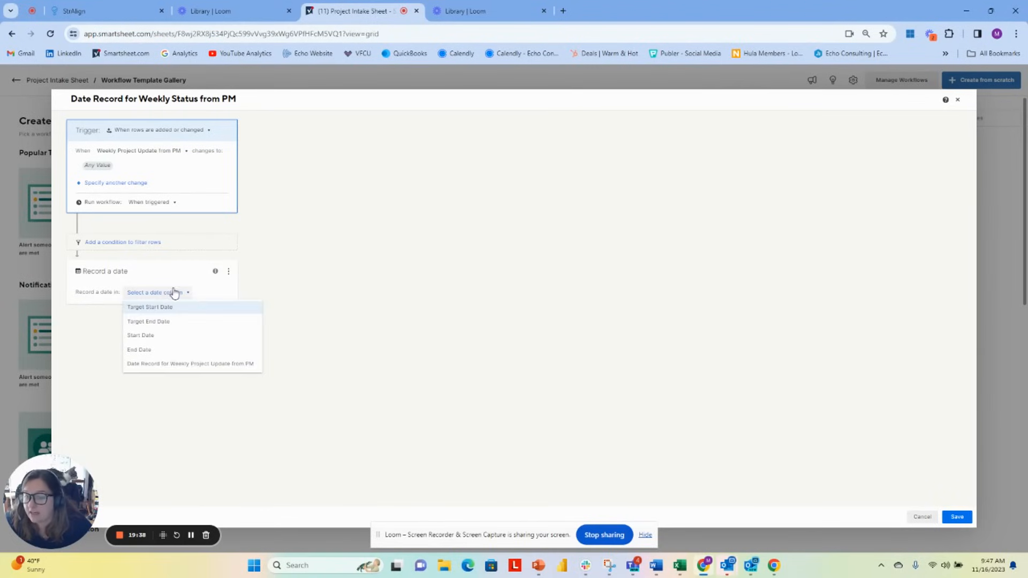
left_click(162, 364)
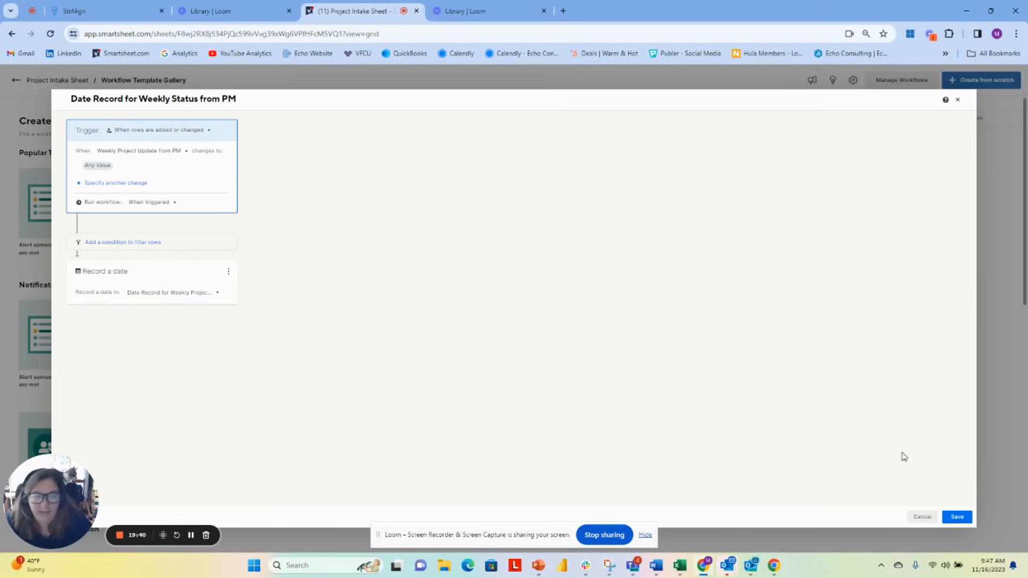
left_click(956, 517)
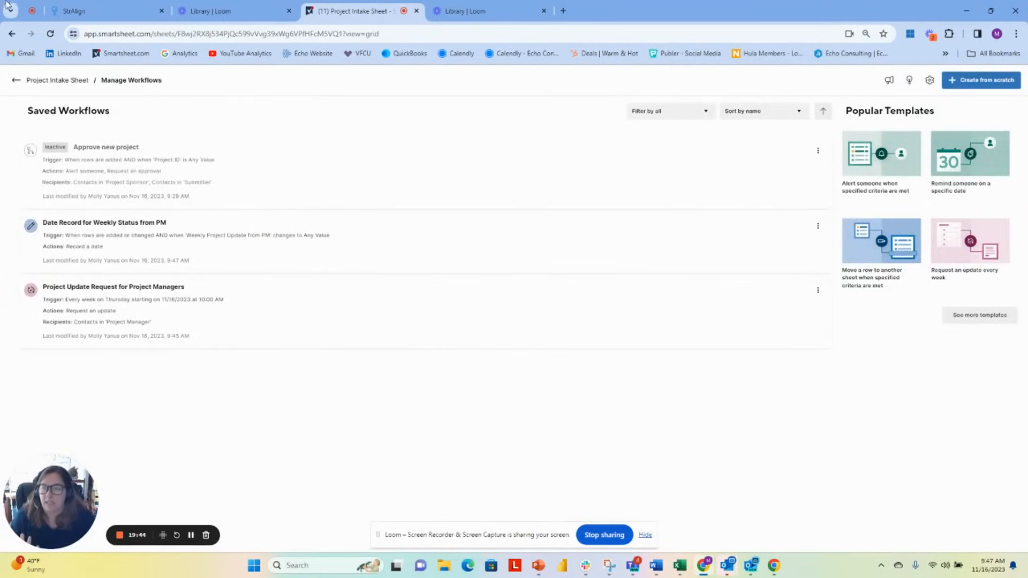
Step: Return to the Project Intake Sheet, enter "This project status" in row 1 of Date Record for Weekly Project Update from PM, and save the sheet
left_click(16, 80)
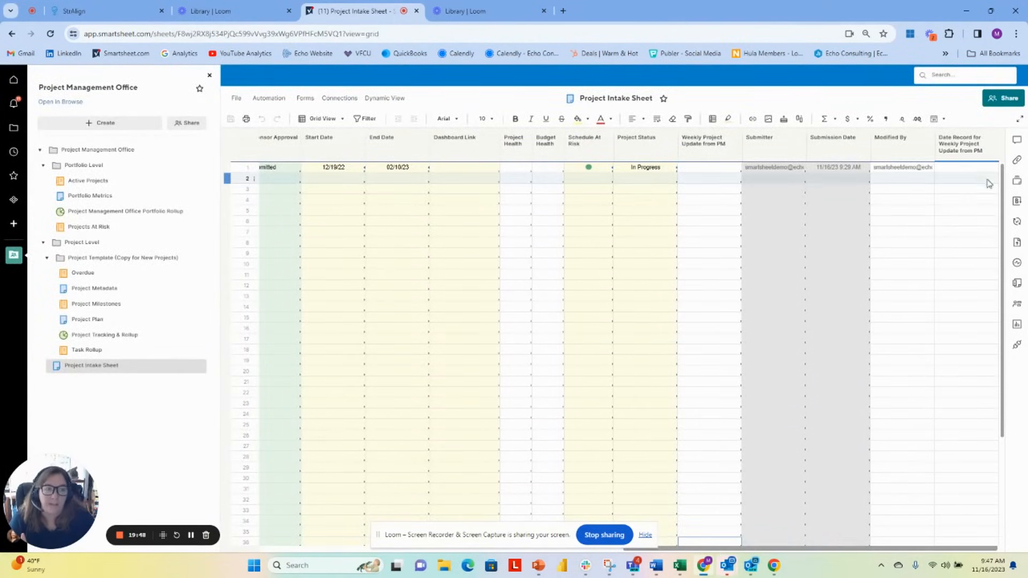
left_click(961, 169)
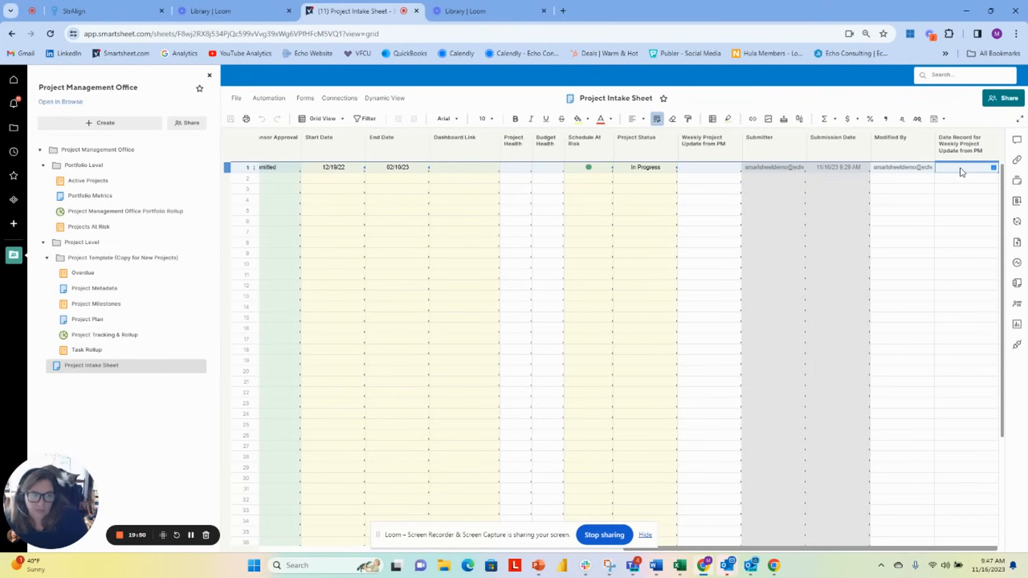
type("This project status")
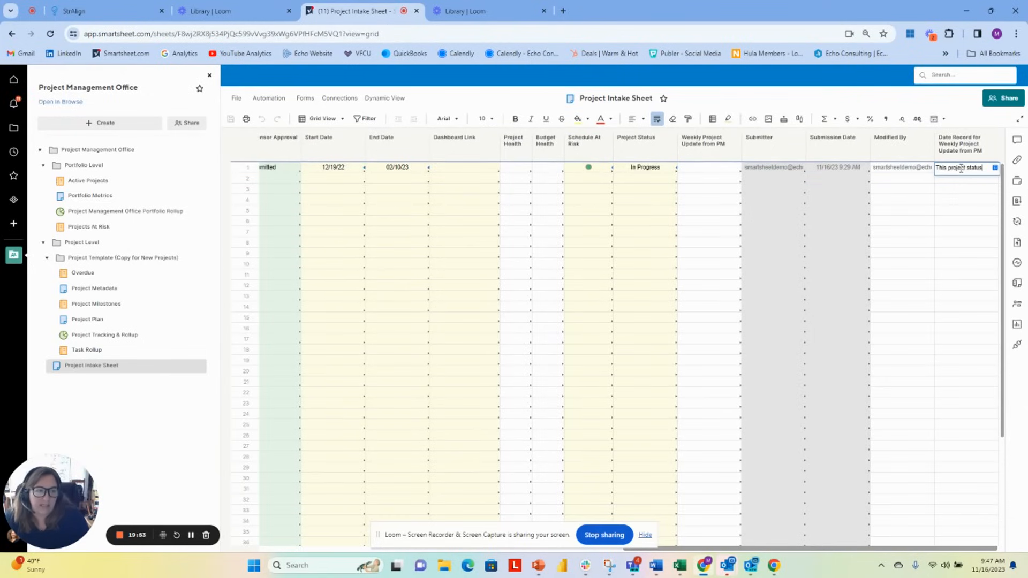
key("Return")
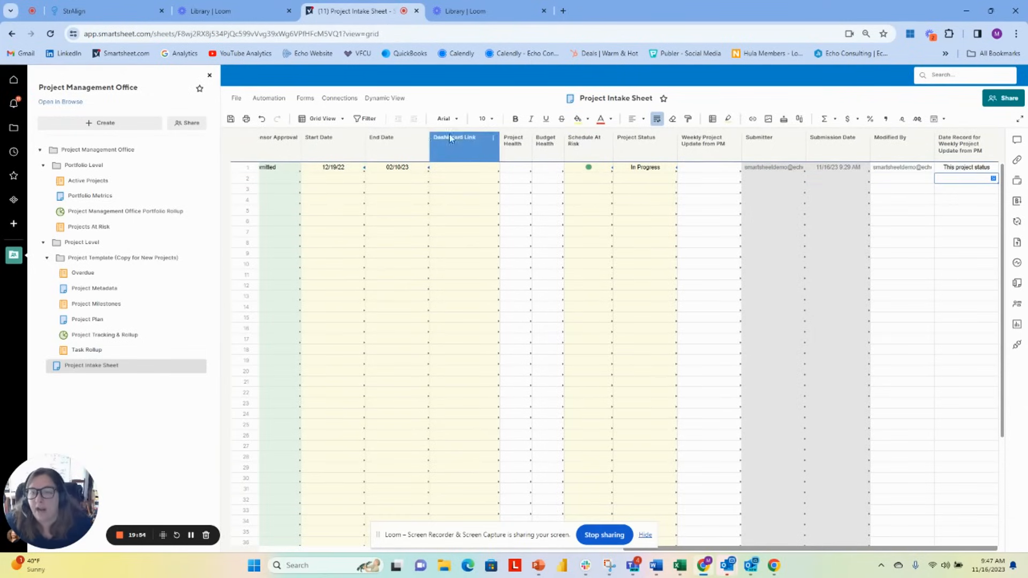
left_click(230, 119)
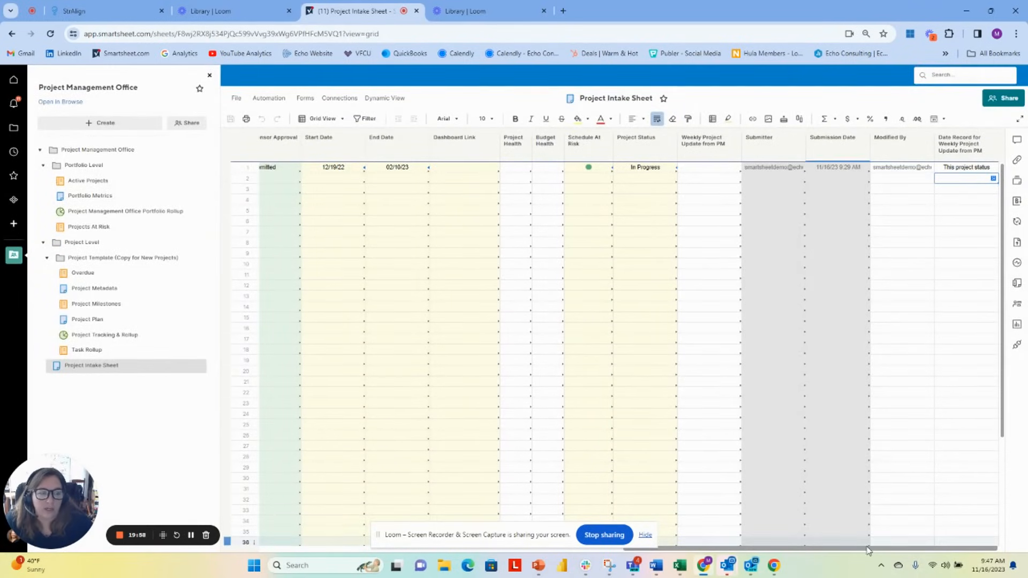
left_click_drag(867, 545, 993, 545)
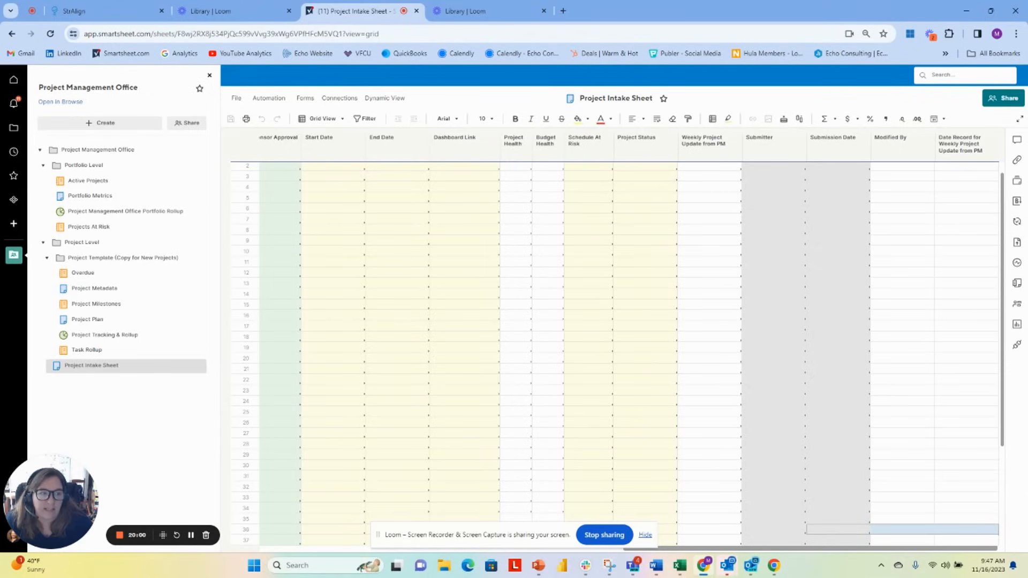
Step: Clear the misplaced text from row 1 of the Date Record for Weekly Project Update from PM column
scroll(929, 171, "up", 1)
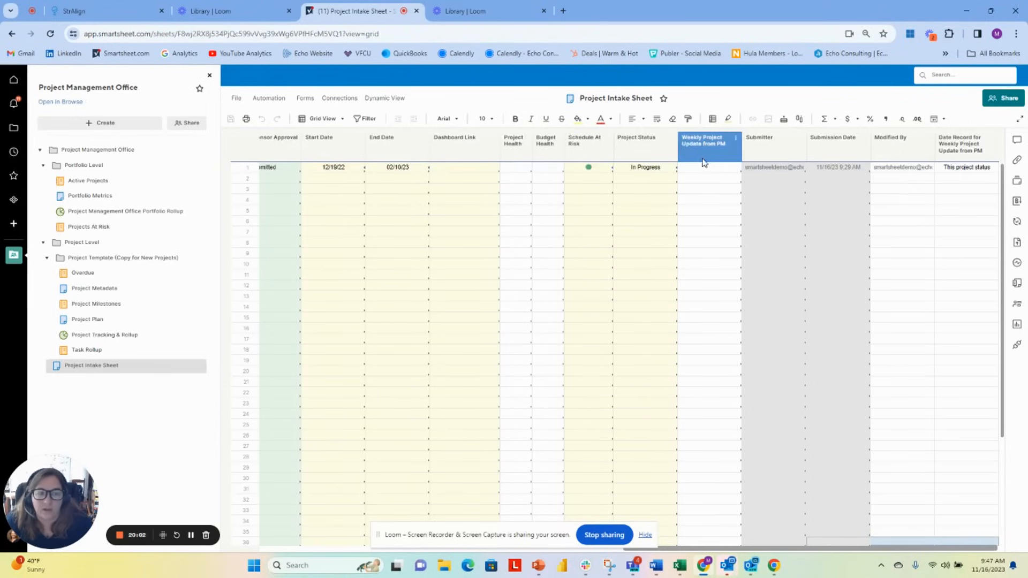
left_click(1010, 179)
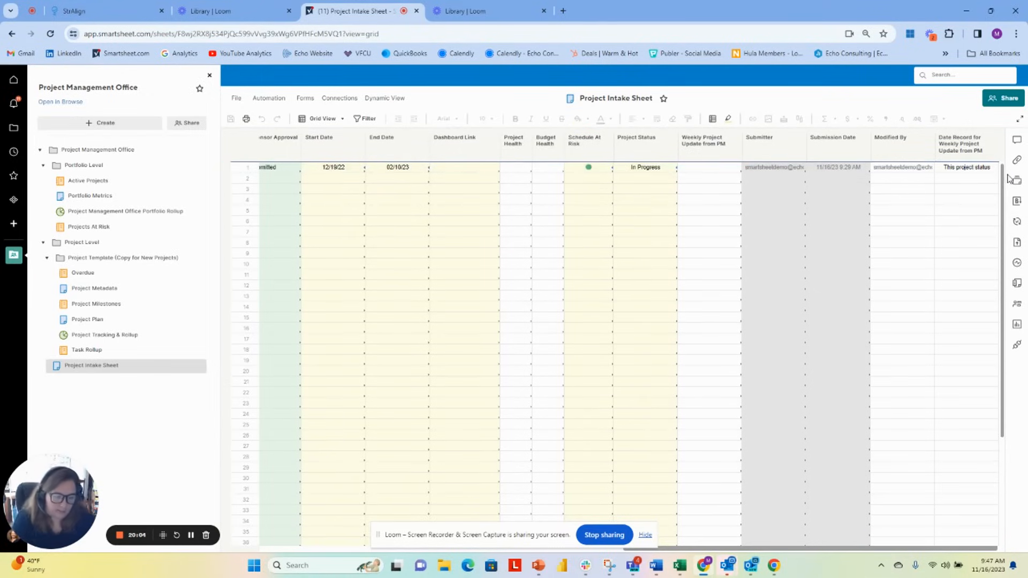
left_click(965, 169)
key("Delete")
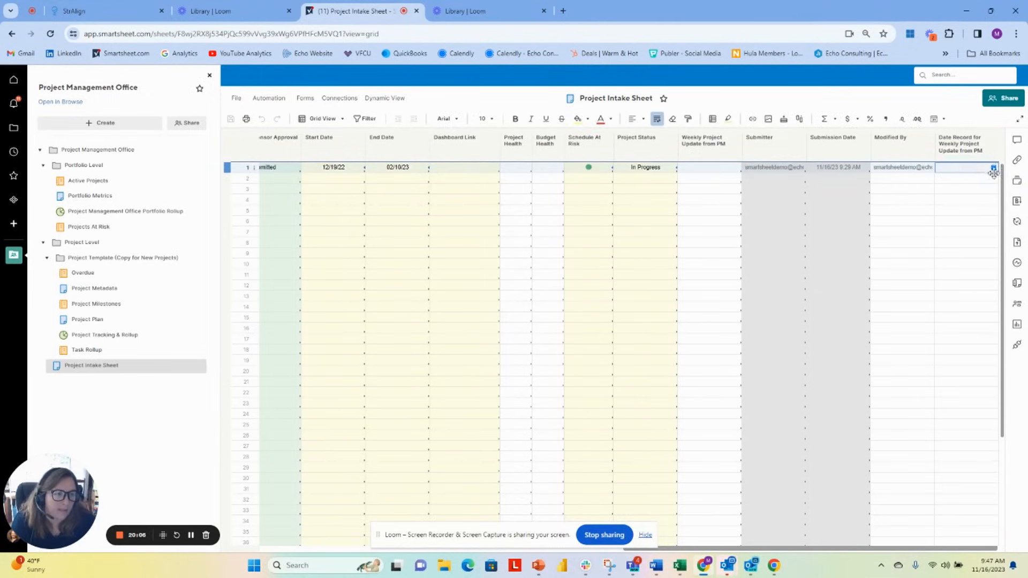
Step: Enter "The update was made" in row 1 of Weekly Project Update from PM and save the sheet
left_click(712, 169)
type("The update")
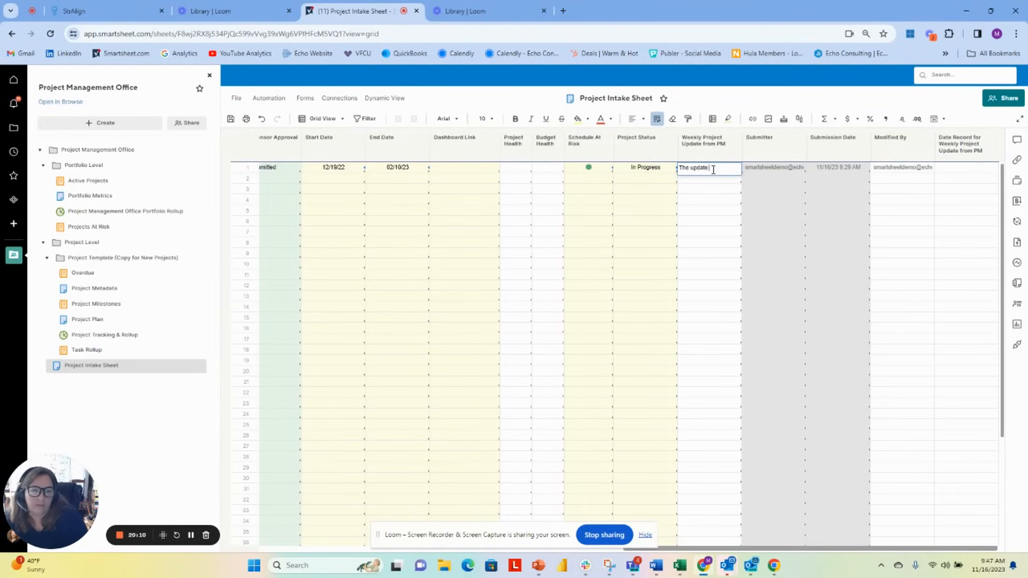
type(" was made")
key("Return")
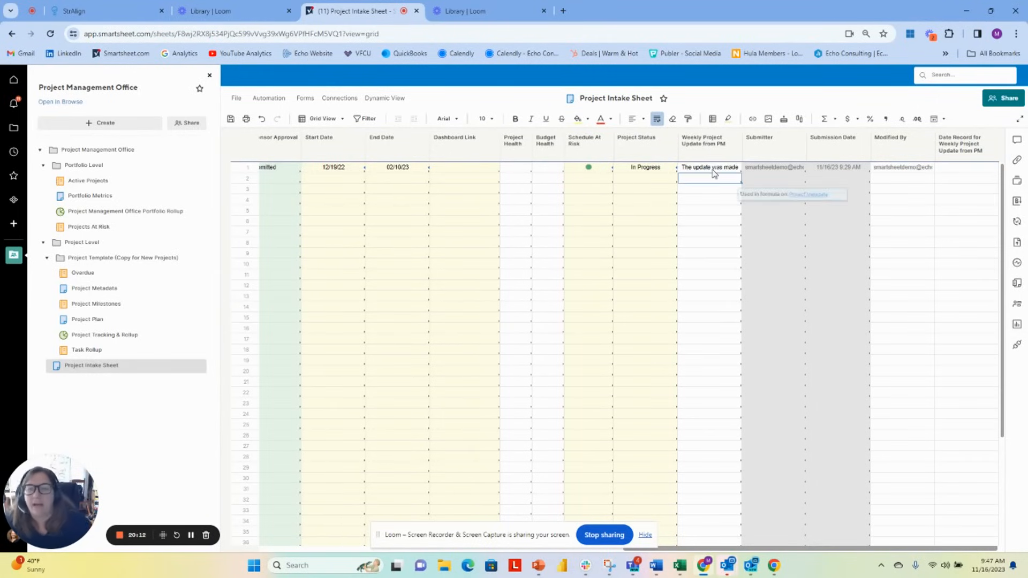
left_click(230, 119)
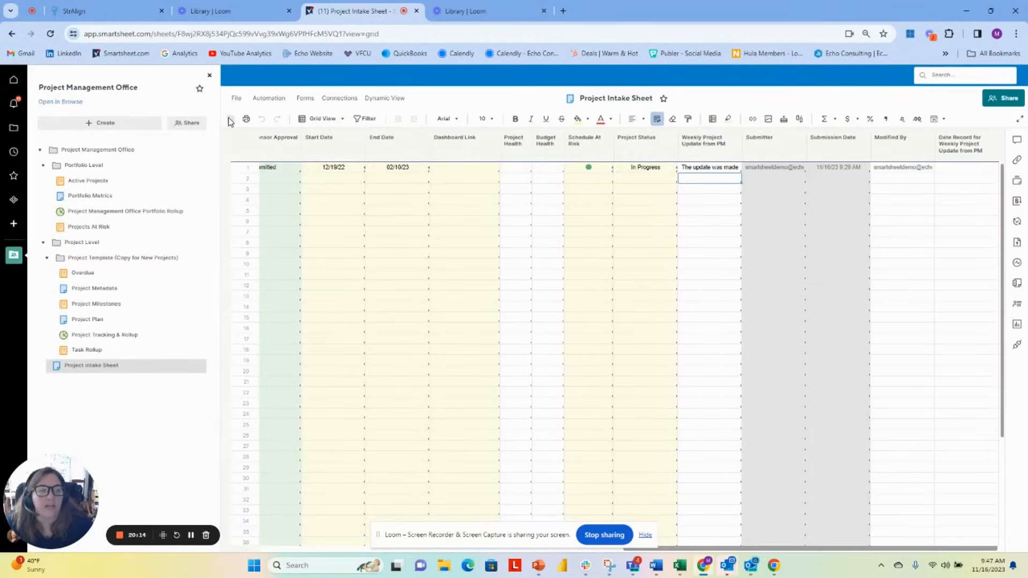
Step: Reload the sheet twice and check row 1 of Date Record for Weekly Project Update from PM for a recorded date
left_click(51, 34)
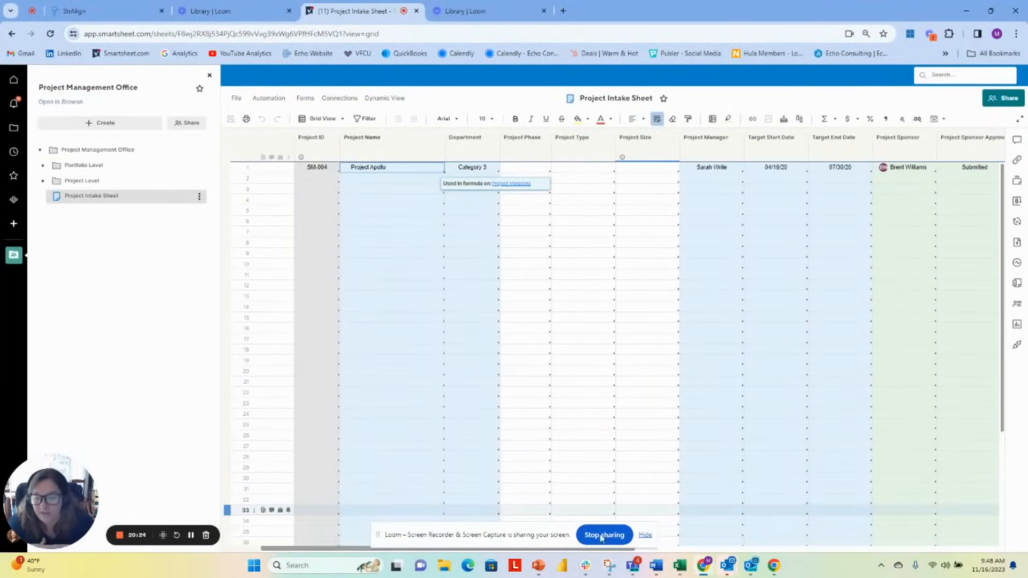
left_click(301, 545)
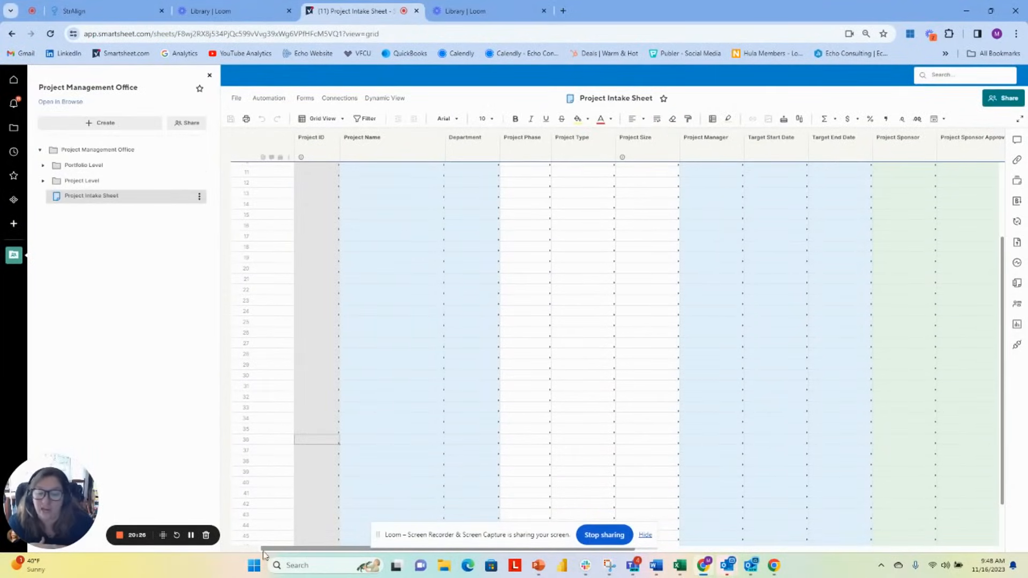
left_click_drag(285, 549, 746, 551)
scroll(745, 404, "up", 3)
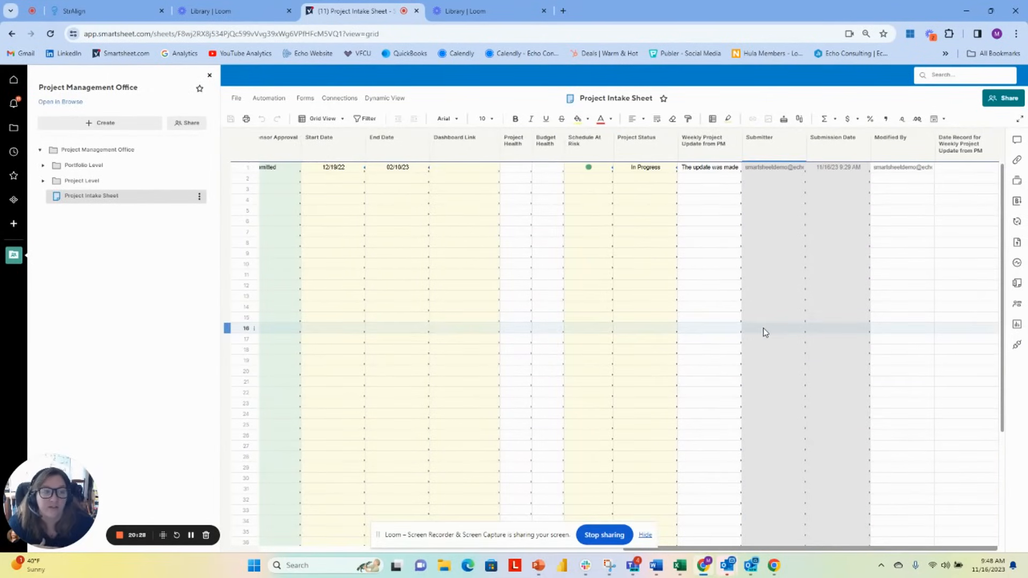
left_click(669, 141)
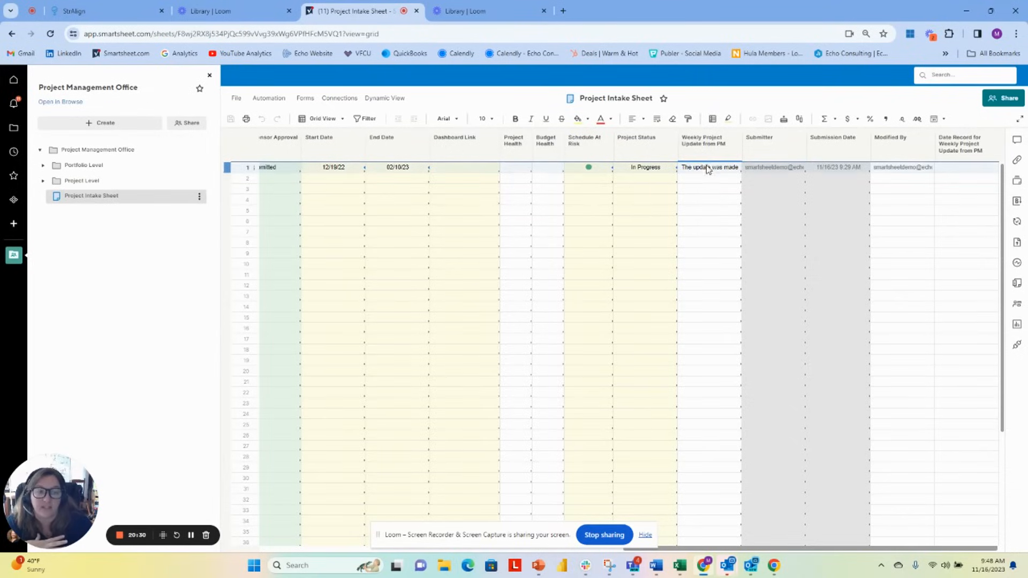
left_click(976, 170)
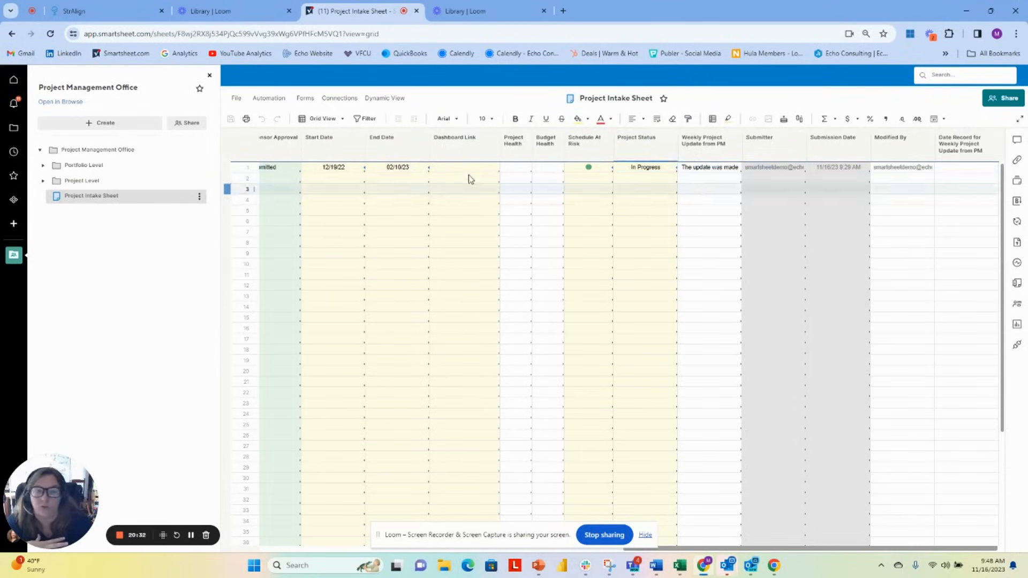
left_click(48, 35)
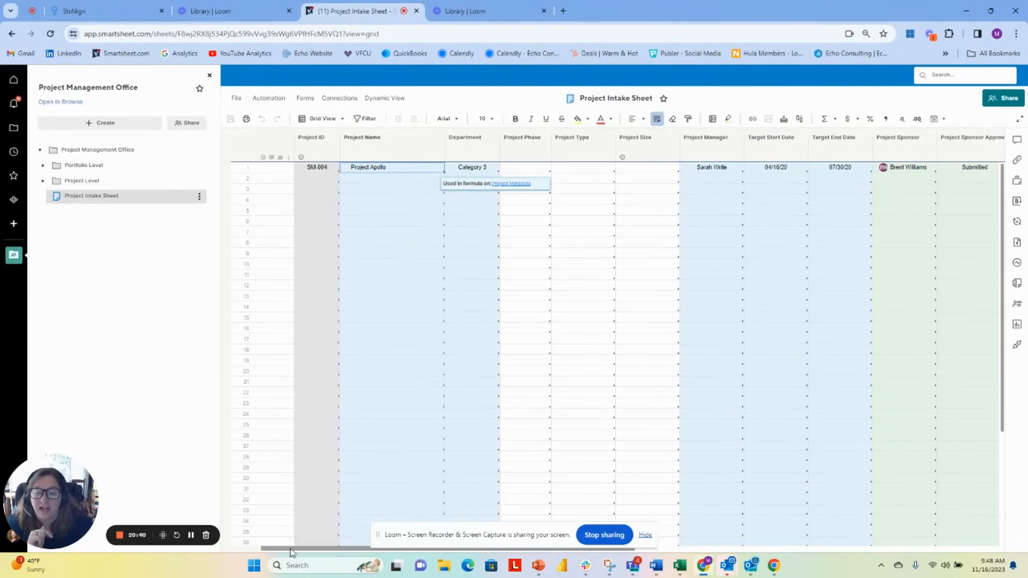
left_click_drag(442, 558, 832, 559)
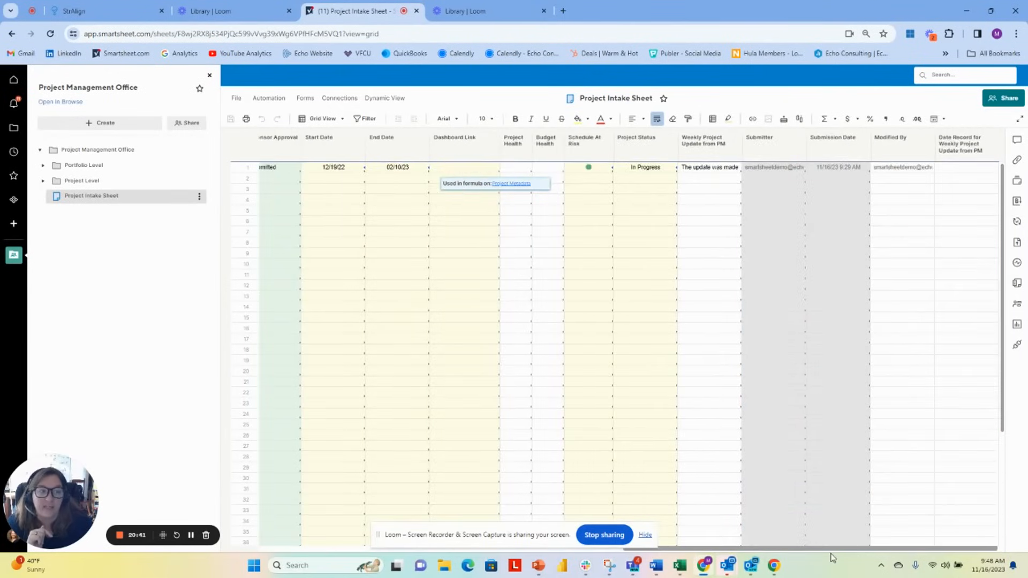
left_click(712, 169)
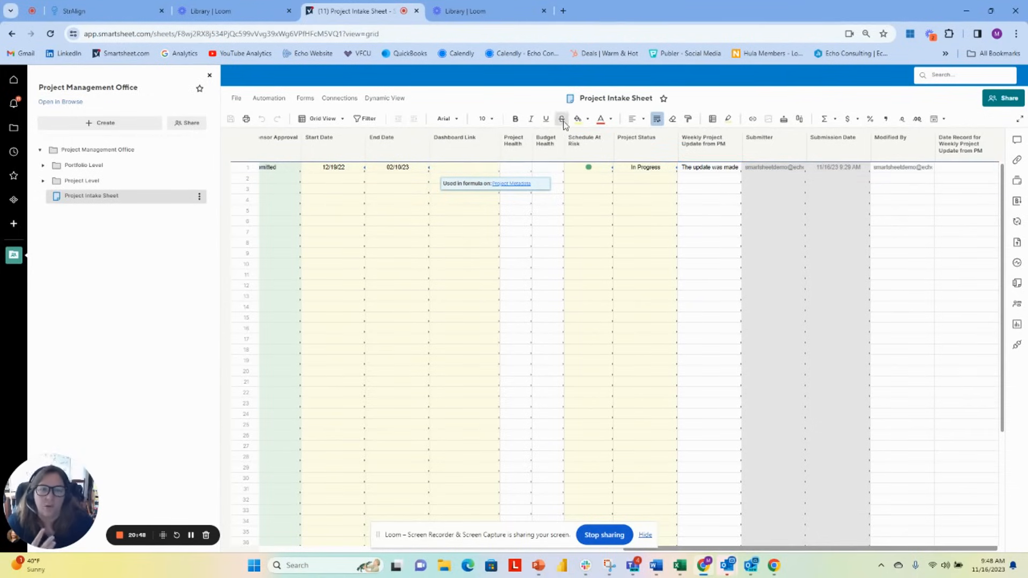
Step: Add a conditional formatting rule with the condition that Date Record for Weekly Project Update from PM is in the last 7 days
left_click(713, 120)
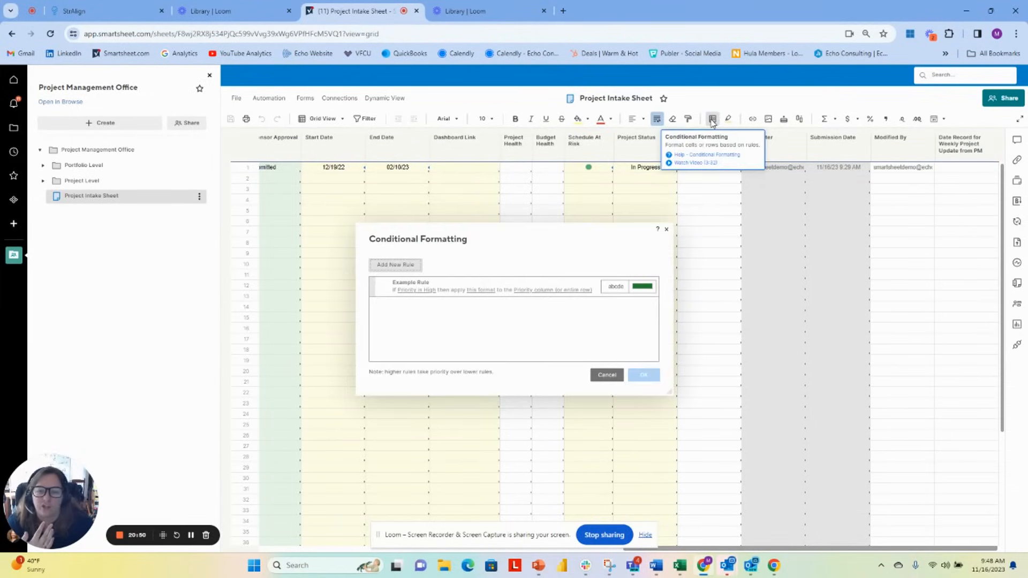
left_click(395, 265)
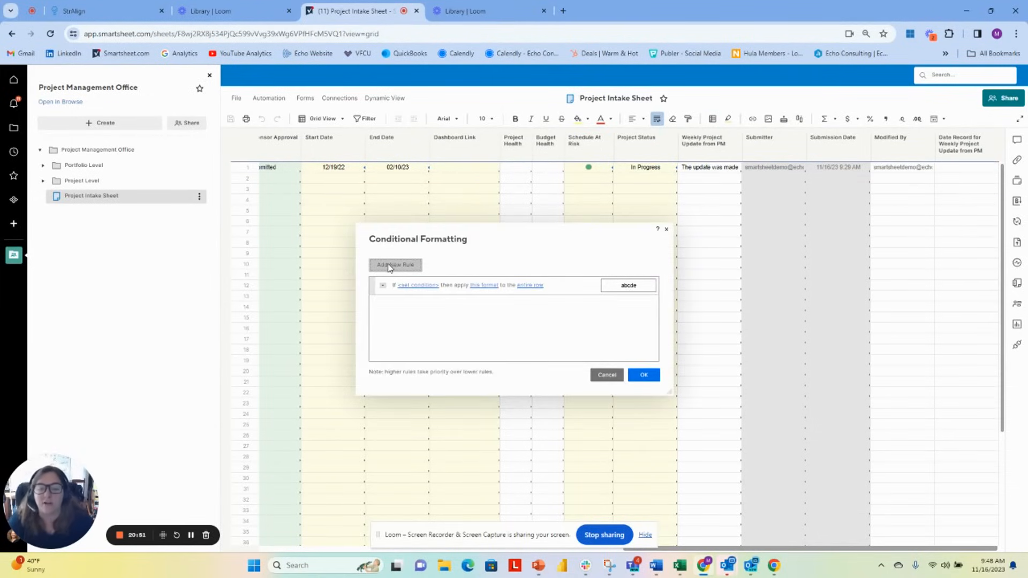
left_click(419, 285)
scroll(415, 313, "down", 5)
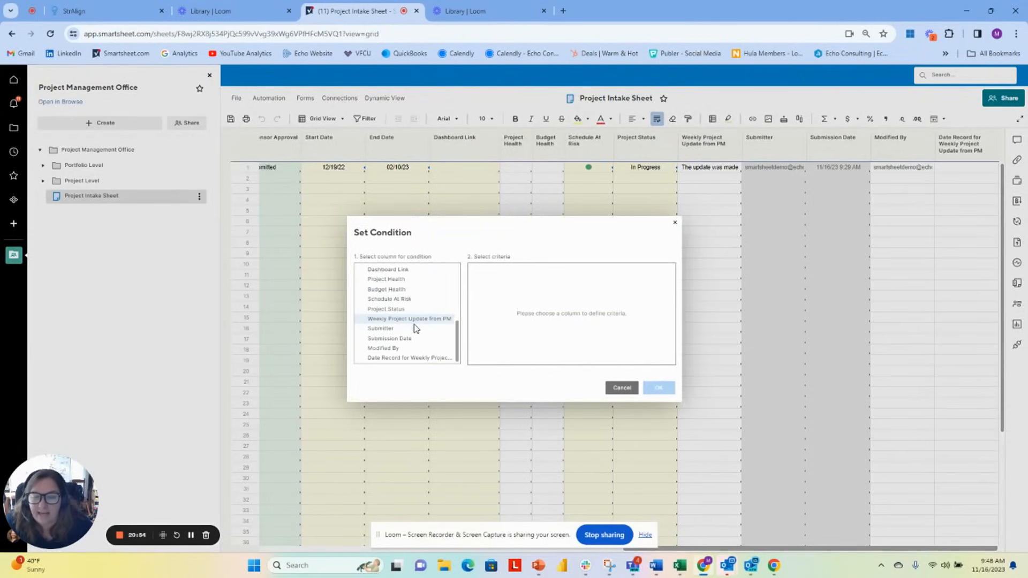
left_click(418, 359)
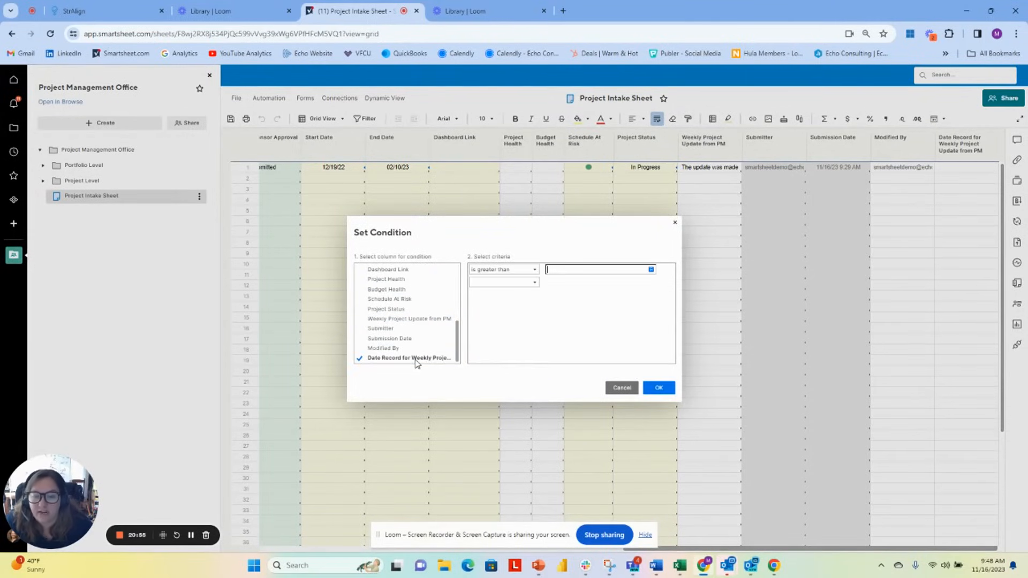
left_click(534, 270)
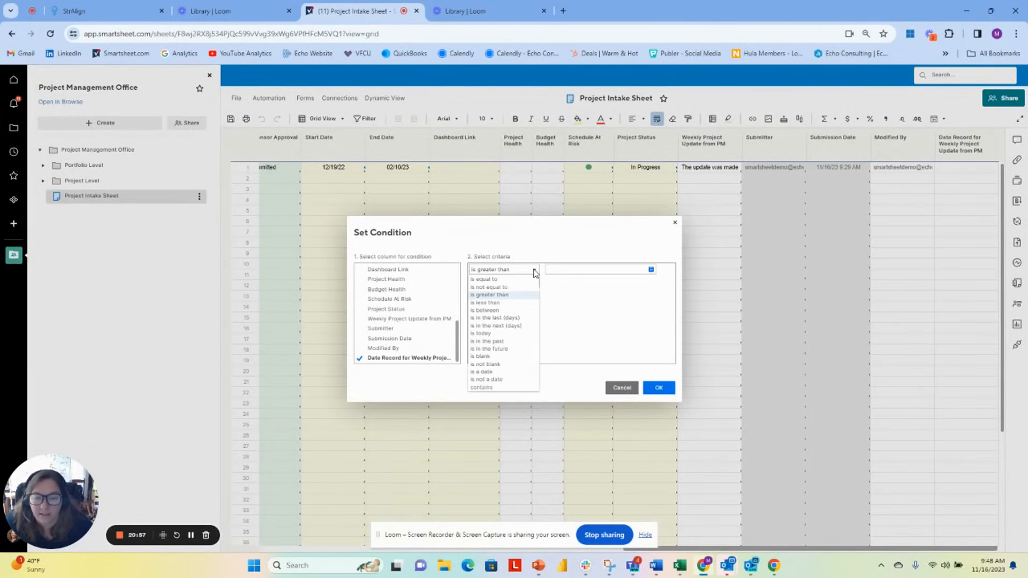
left_click(506, 318)
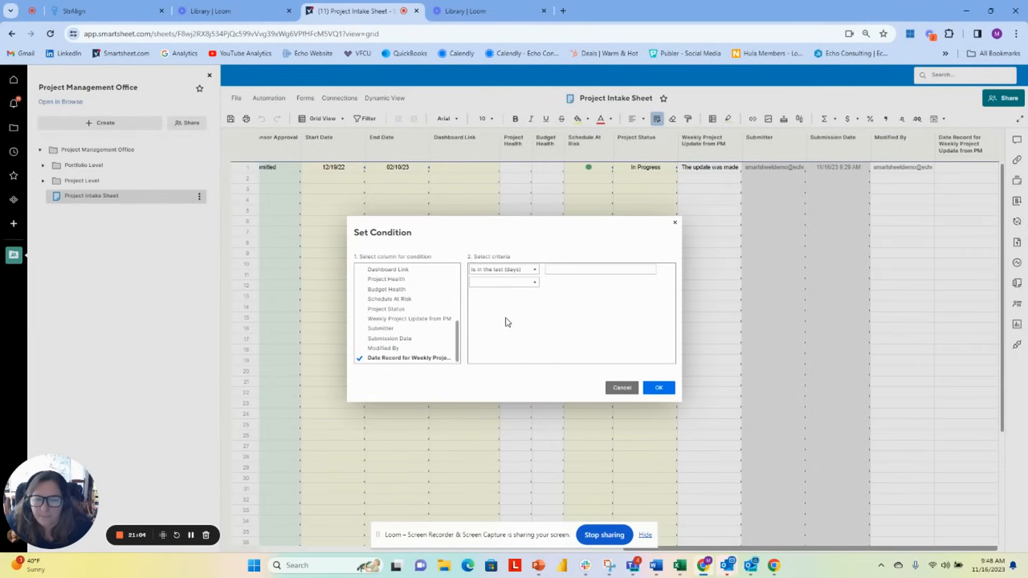
left_click(554, 269)
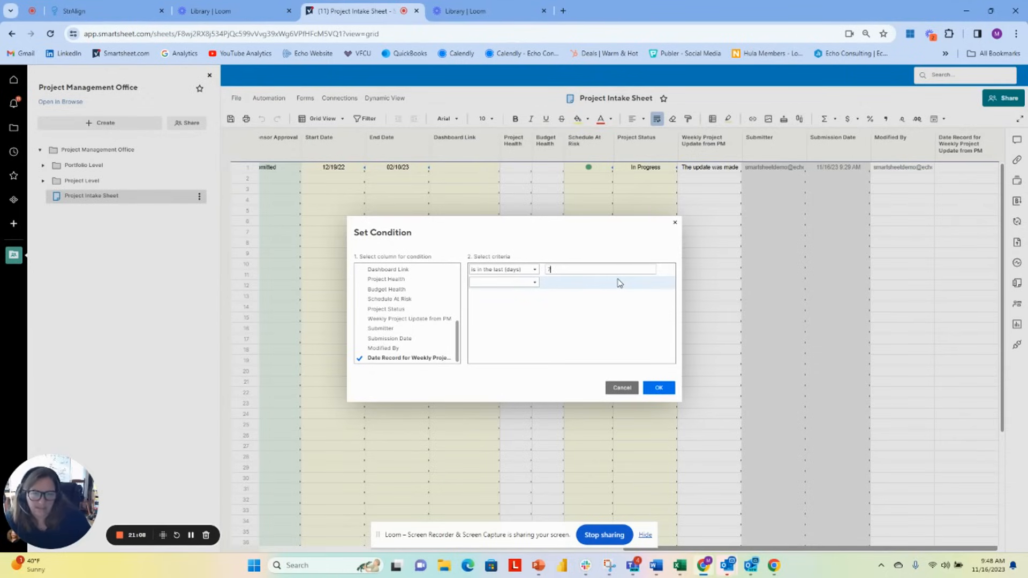
type("7")
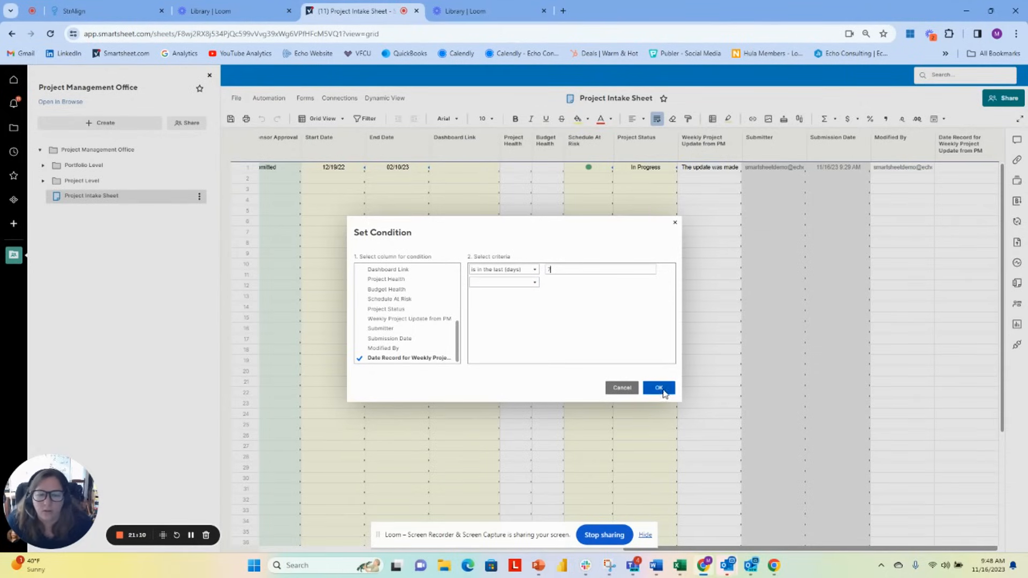
left_click(662, 393)
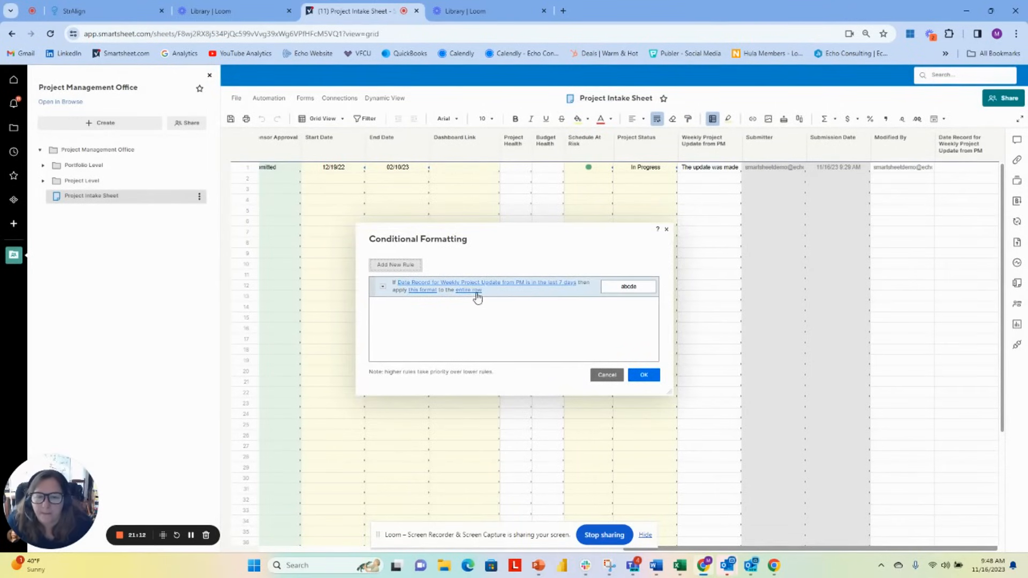
Step: Set the new rule's format to a light blue background
left_click(423, 290)
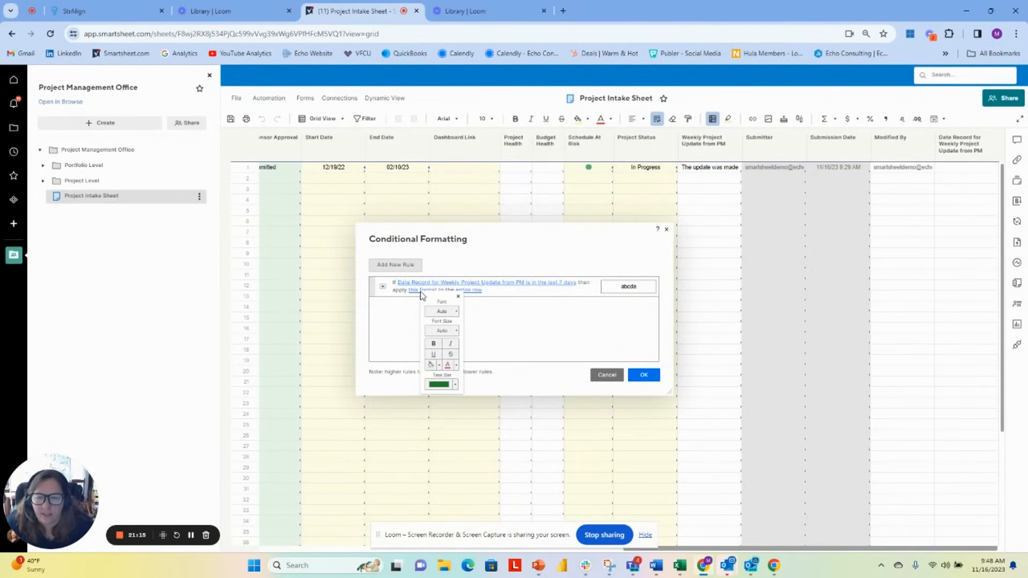
left_click(449, 366)
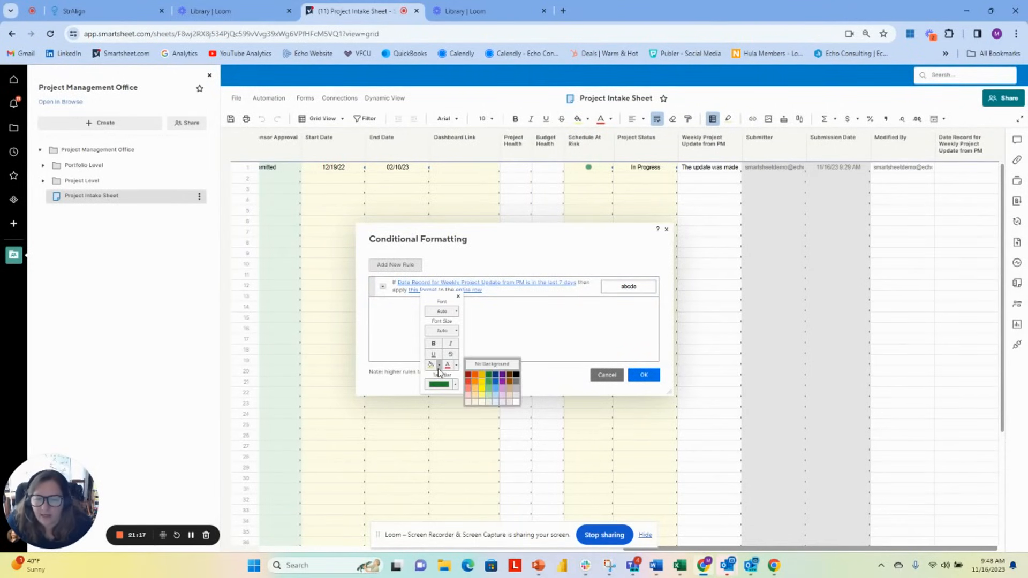
left_click(495, 401)
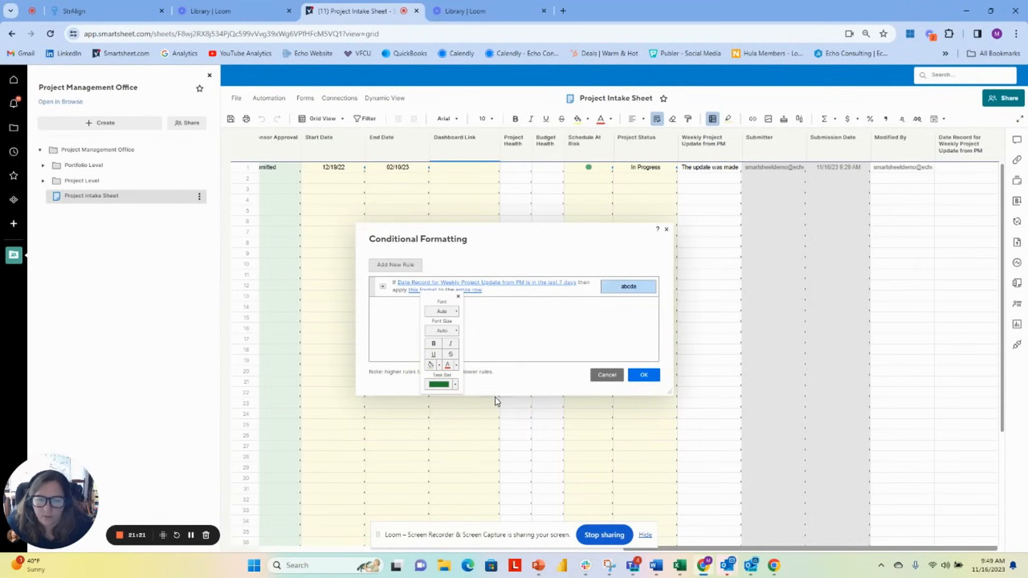
Step: Limit the rule's formatting to the Weekly Project Update from PM column and apply the conditional formatting
left_click(475, 293)
scroll(541, 375, "down", 5)
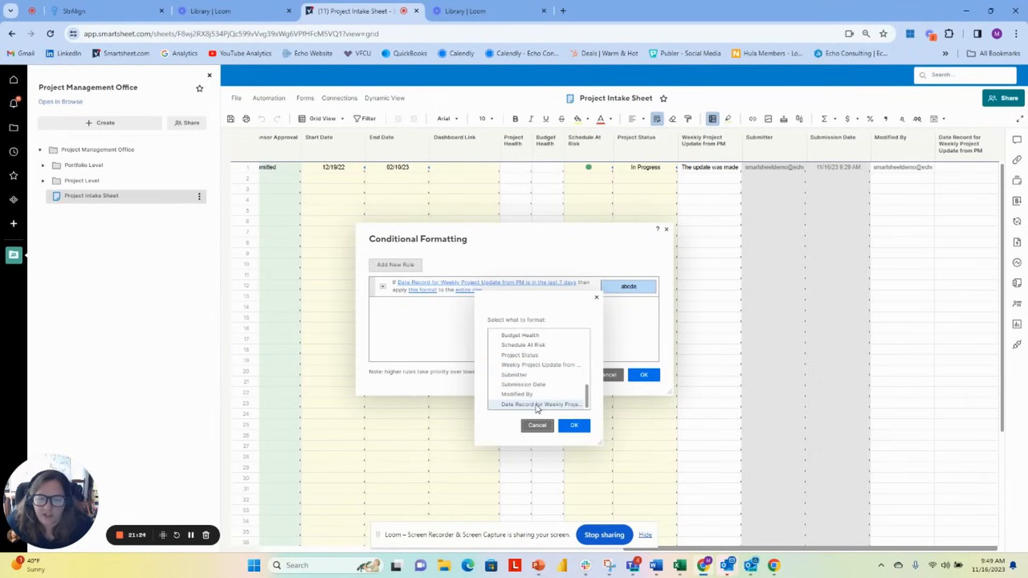
left_click(538, 365)
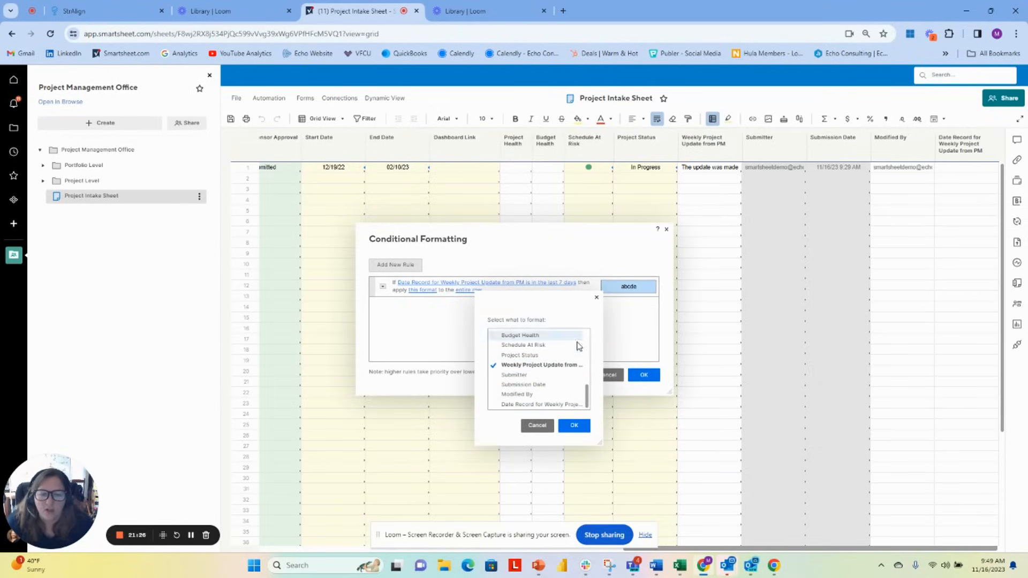
left_click(585, 434)
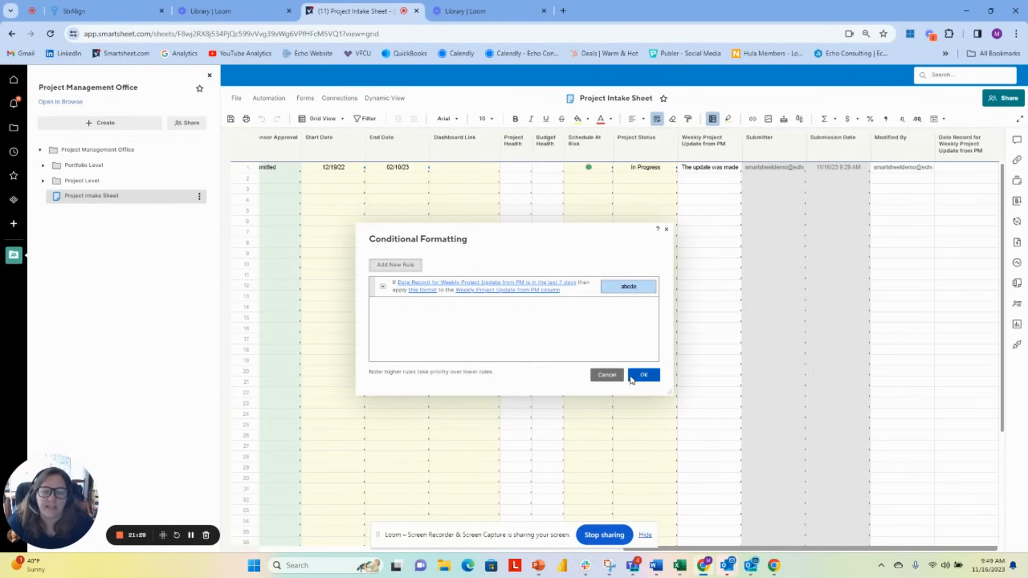
left_click(644, 375)
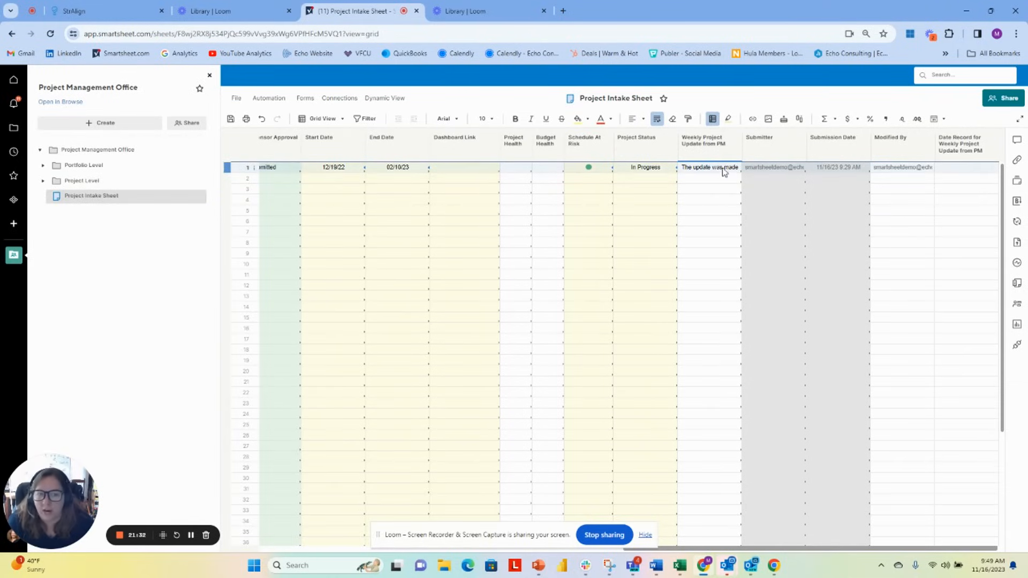
Step: Examine the conditional formatting rule's condition on Date Record for Weekly Project Update from PM, including its criteria options and 7-day value
left_click(713, 120)
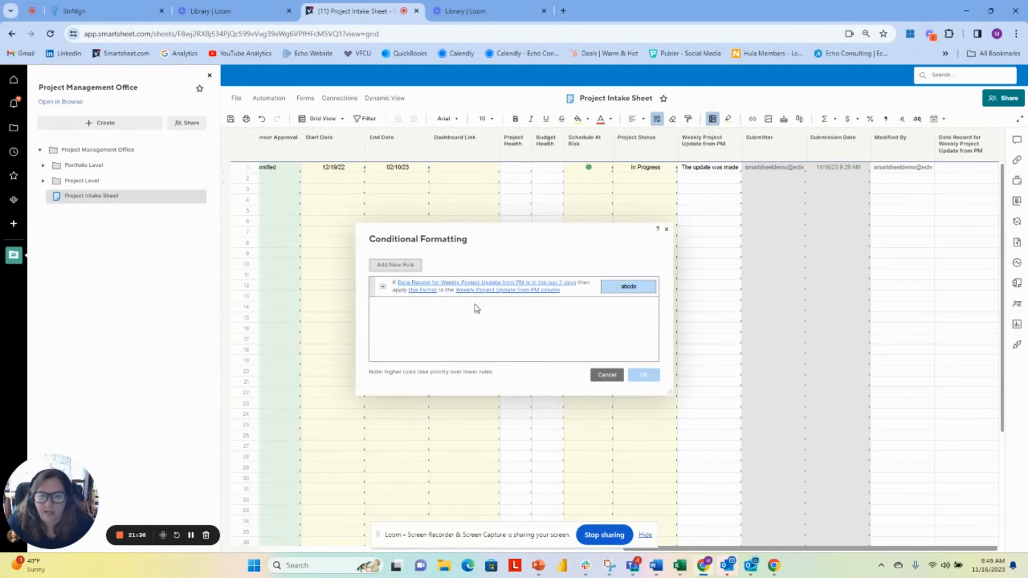
left_click(433, 283)
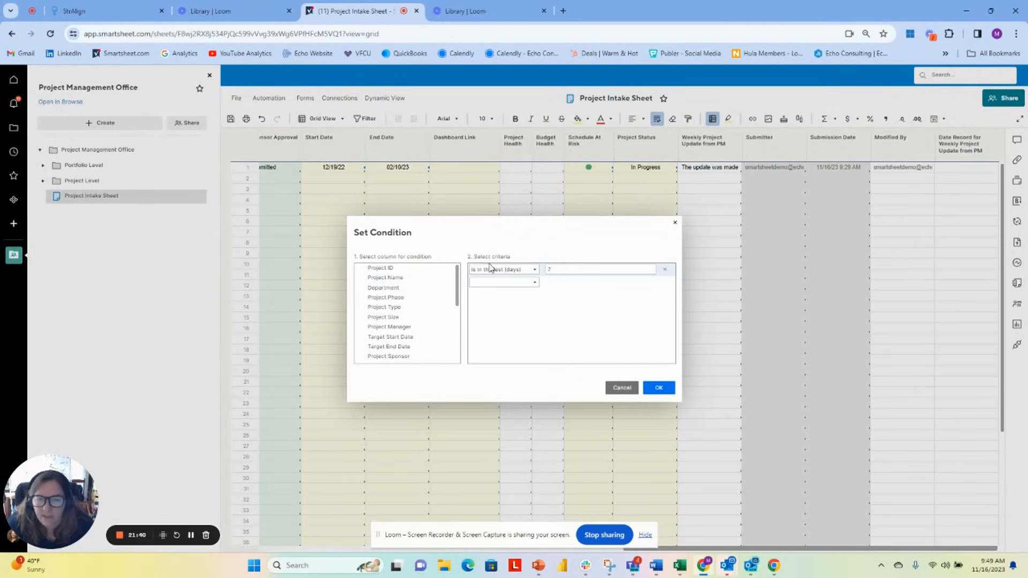
scroll(421, 310, "down", 4)
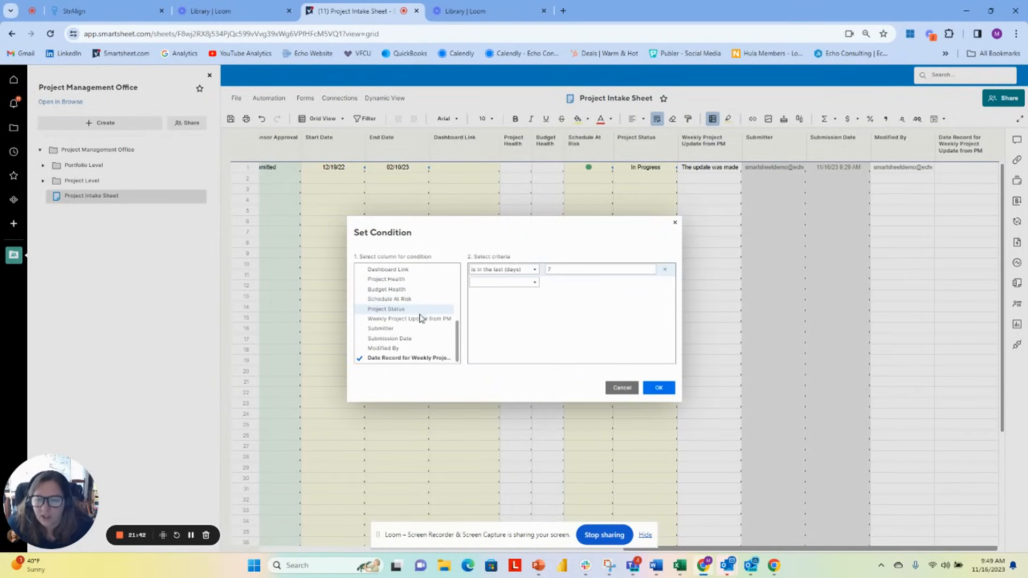
left_click(528, 272)
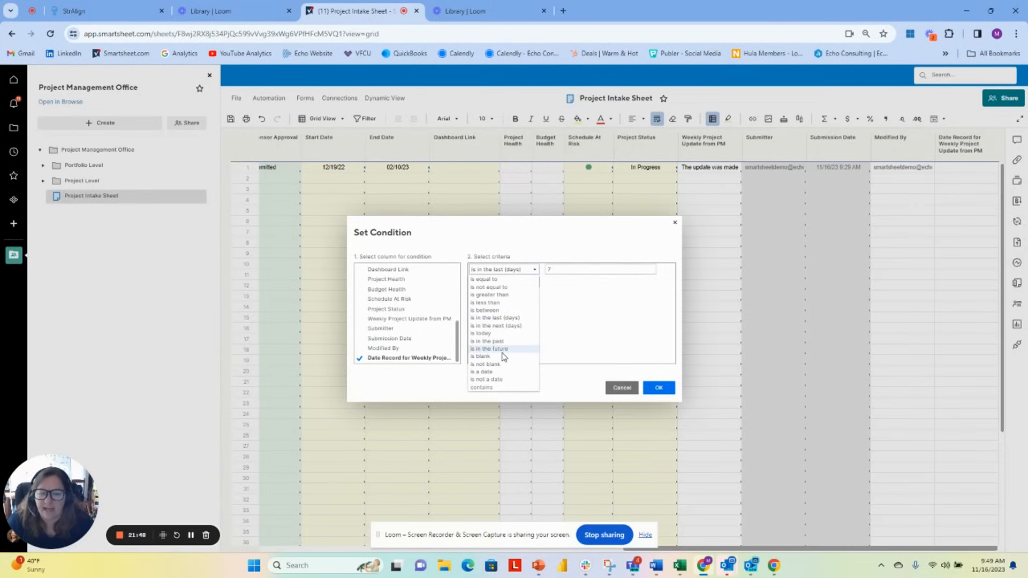
left_click(553, 270)
key("BackSpace")
type("7")
left_click(534, 271)
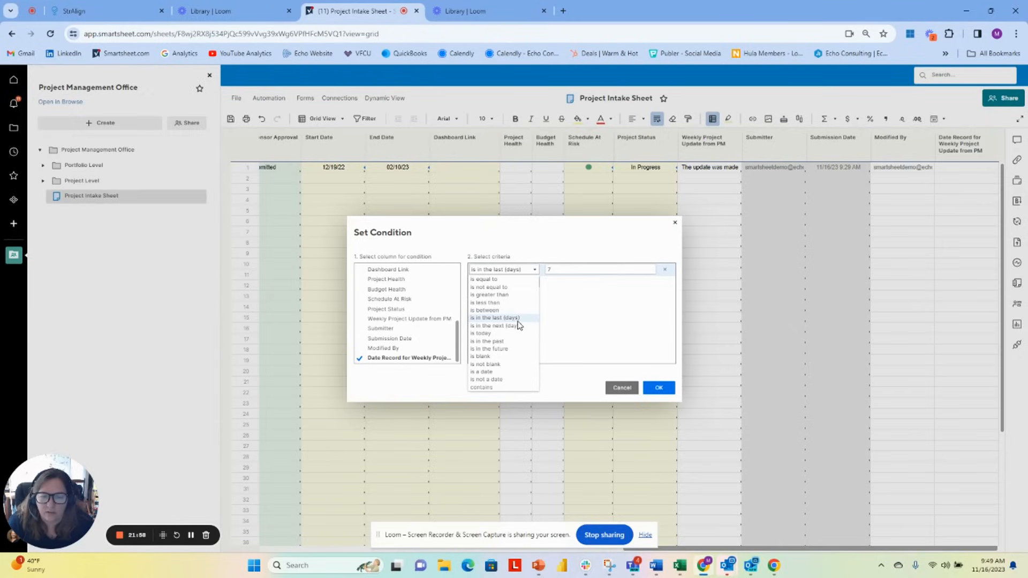
left_click(564, 270)
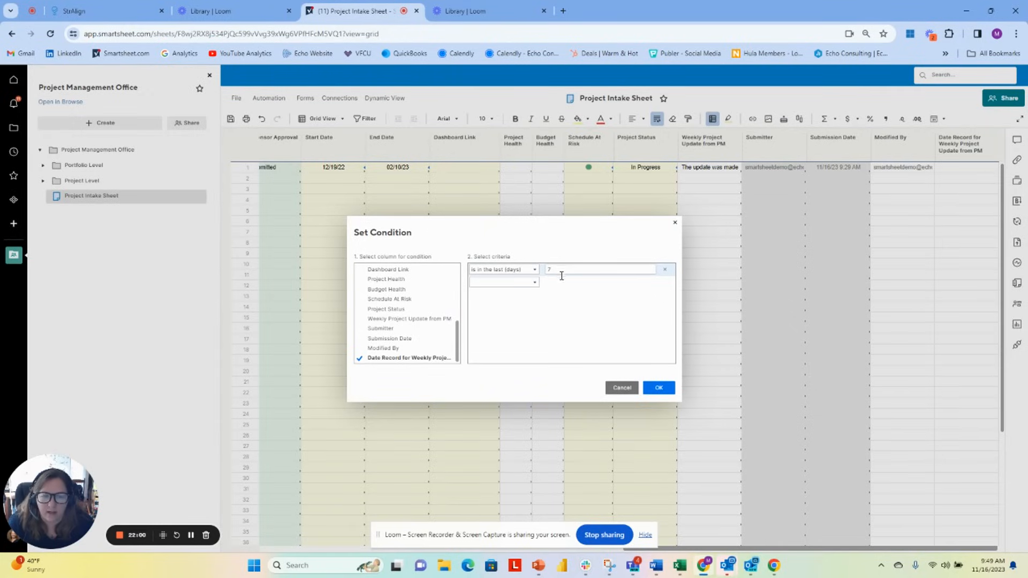
left_click(532, 282)
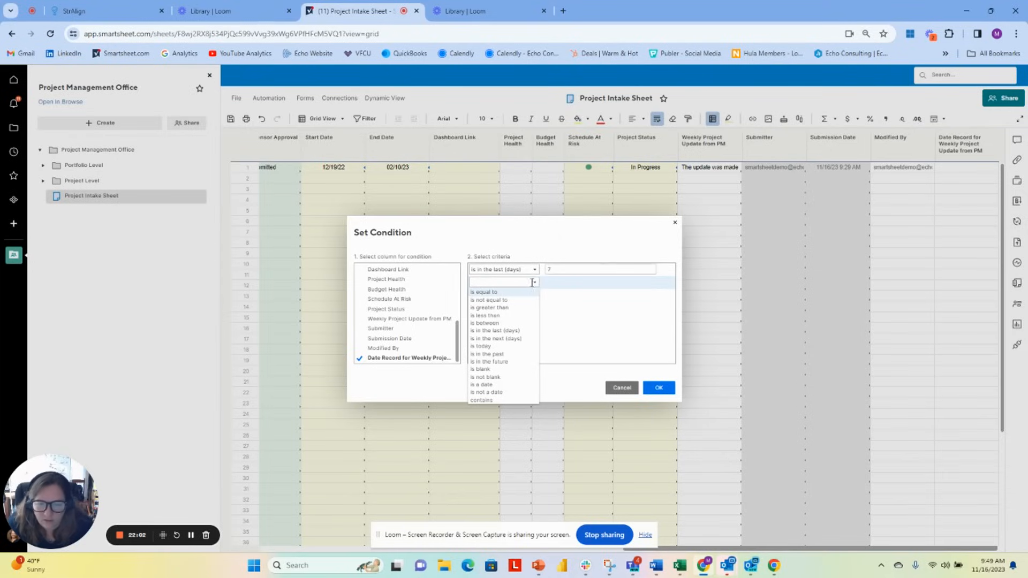
left_click(514, 331)
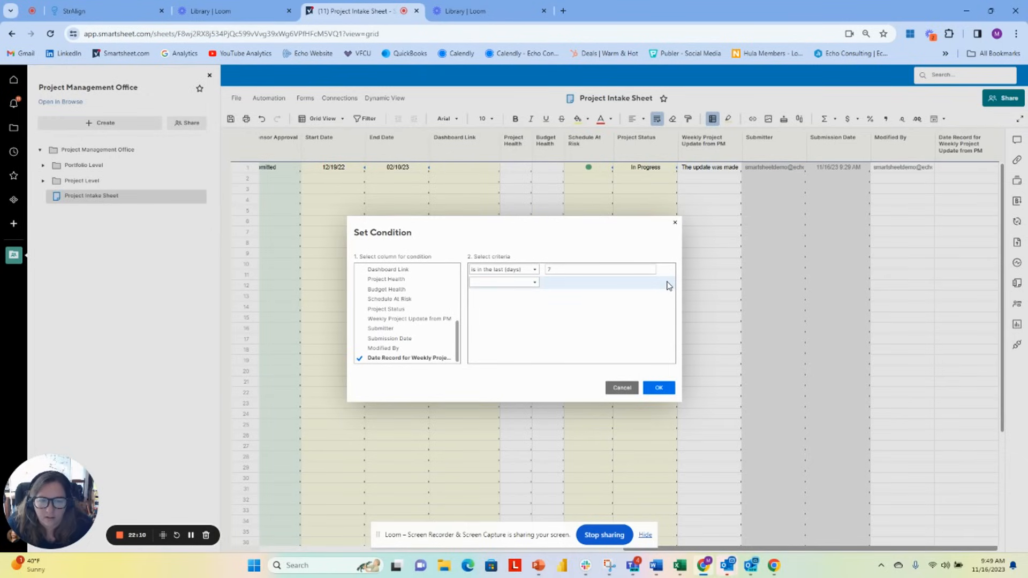
left_click(666, 284)
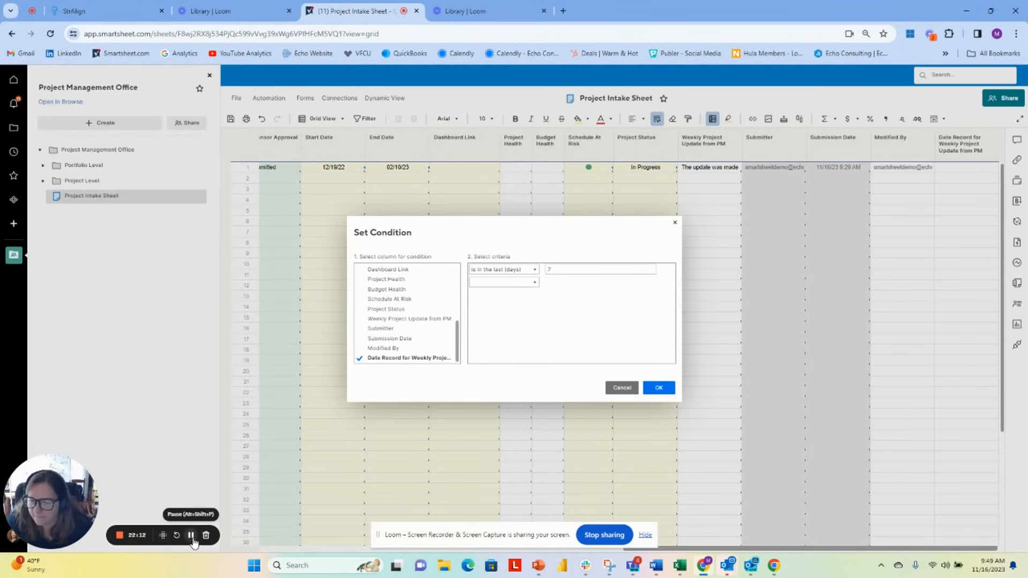
left_click(191, 534)
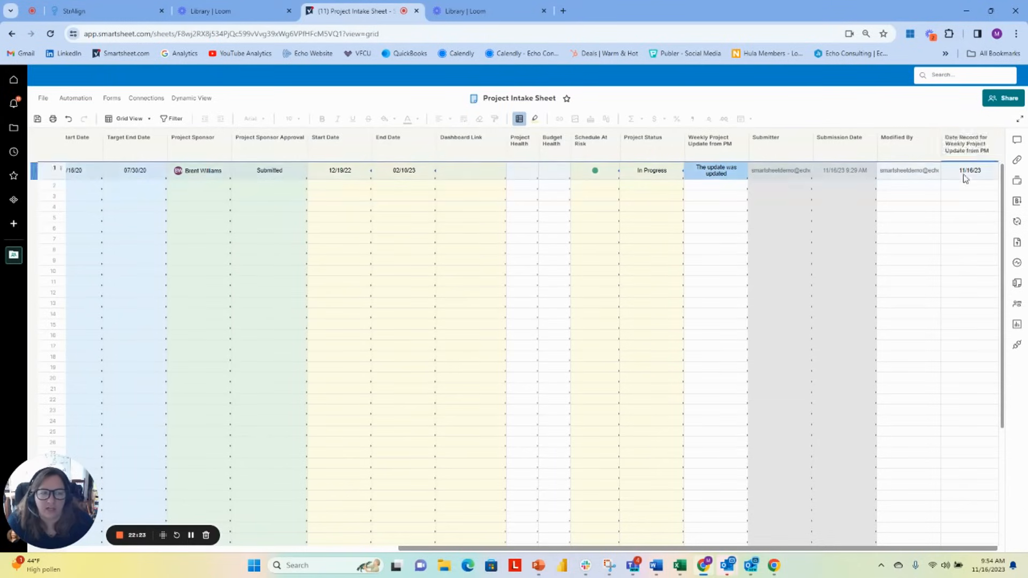
Step: Check the conditional formatting rule and set row 1's Date Record for Weekly Project Update from PM to 11/02/23
left_click(982, 172)
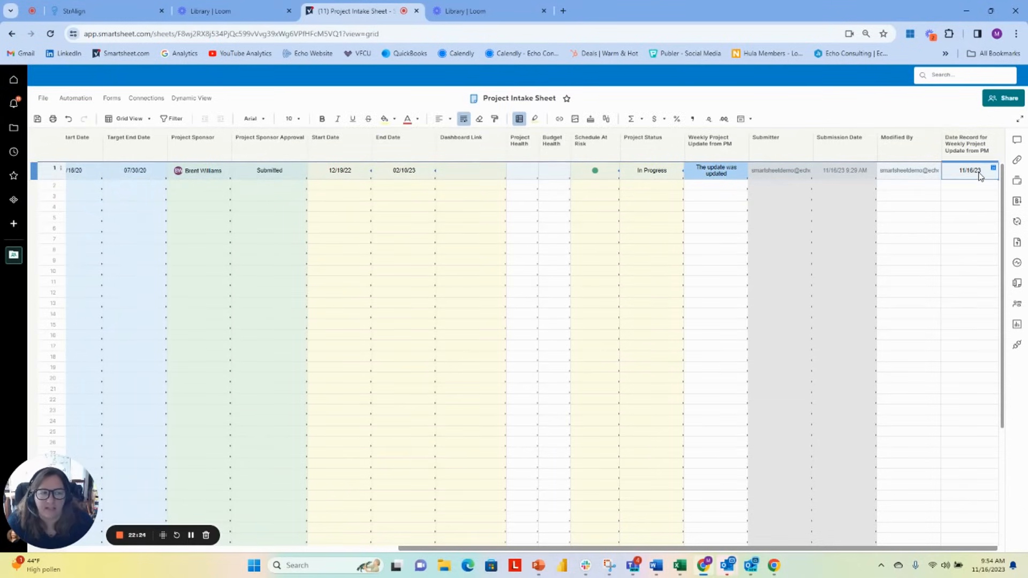
left_click(525, 122)
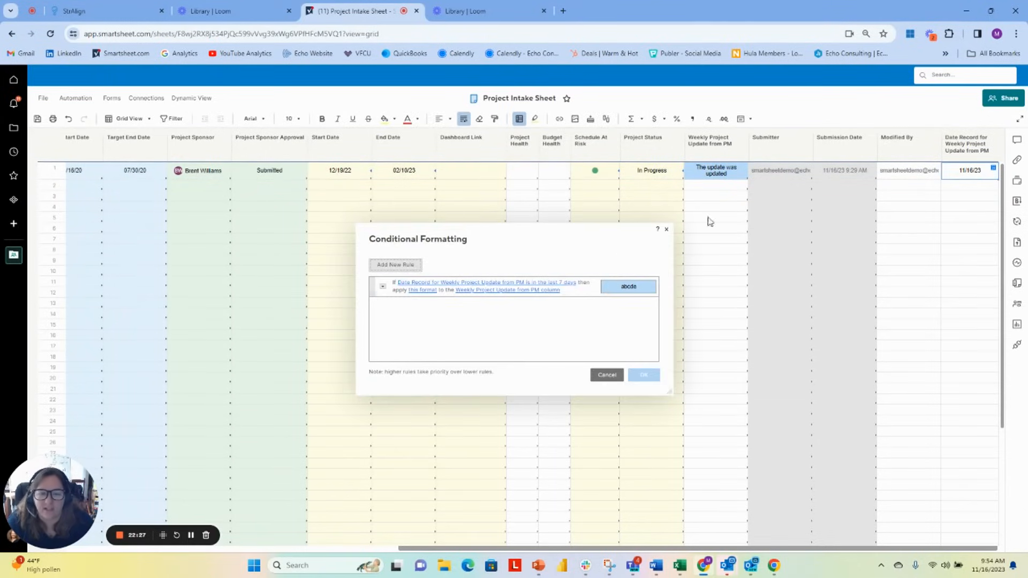
key("Escape")
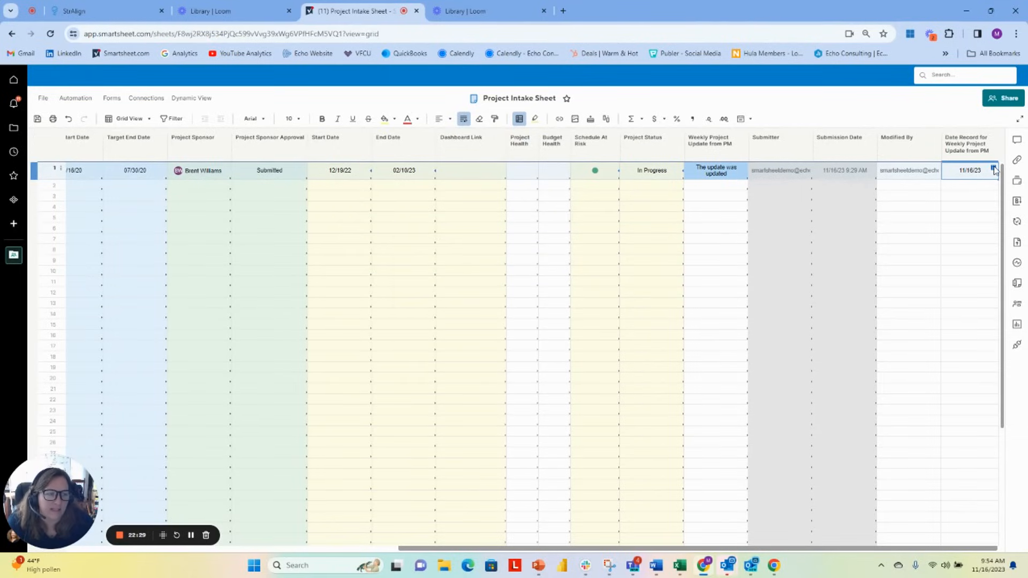
left_click(993, 168)
left_click(902, 196)
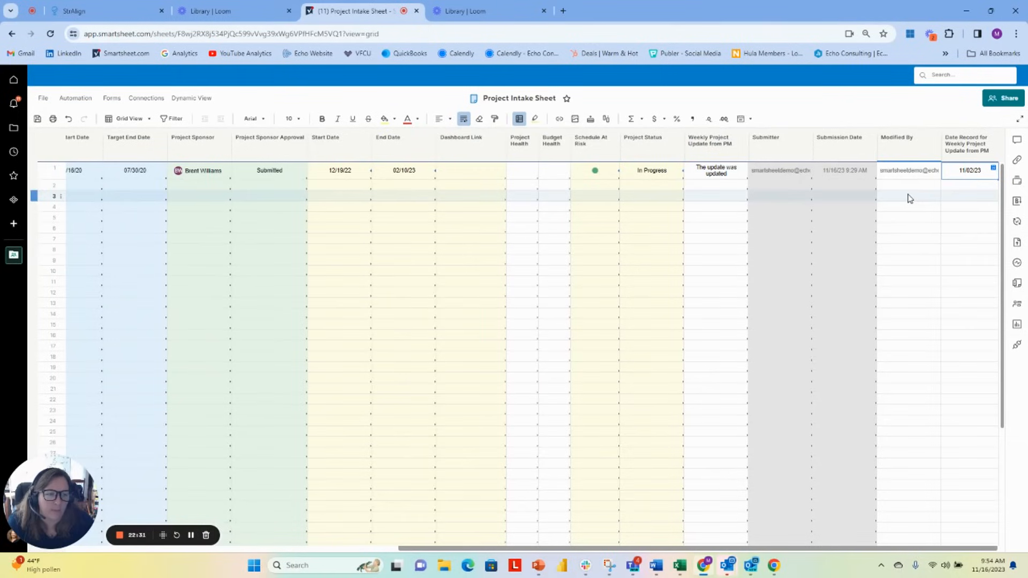
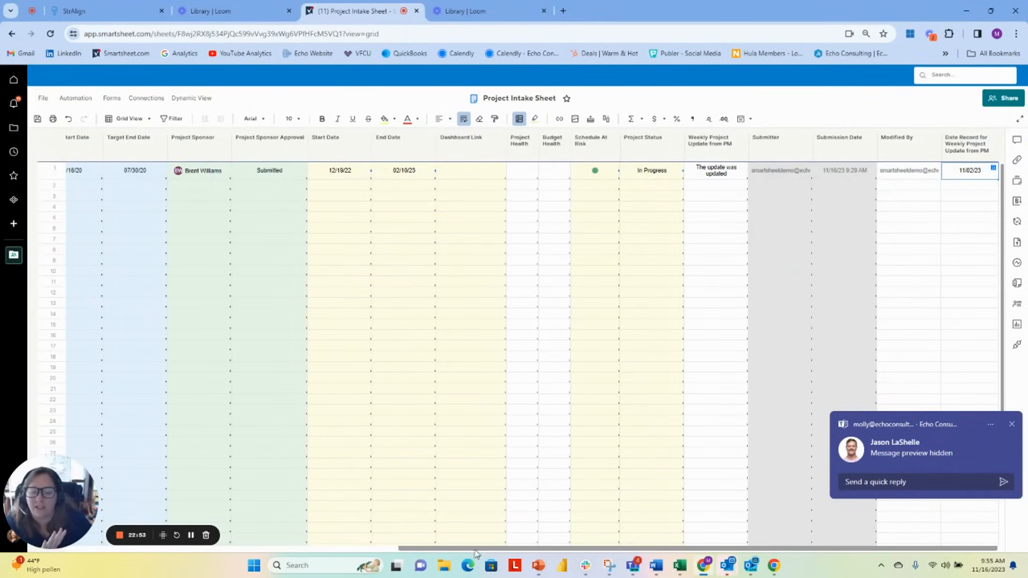
Step: Open the sheet's existing Project Intake Form for editing
left_click_drag(474, 549, 89, 552)
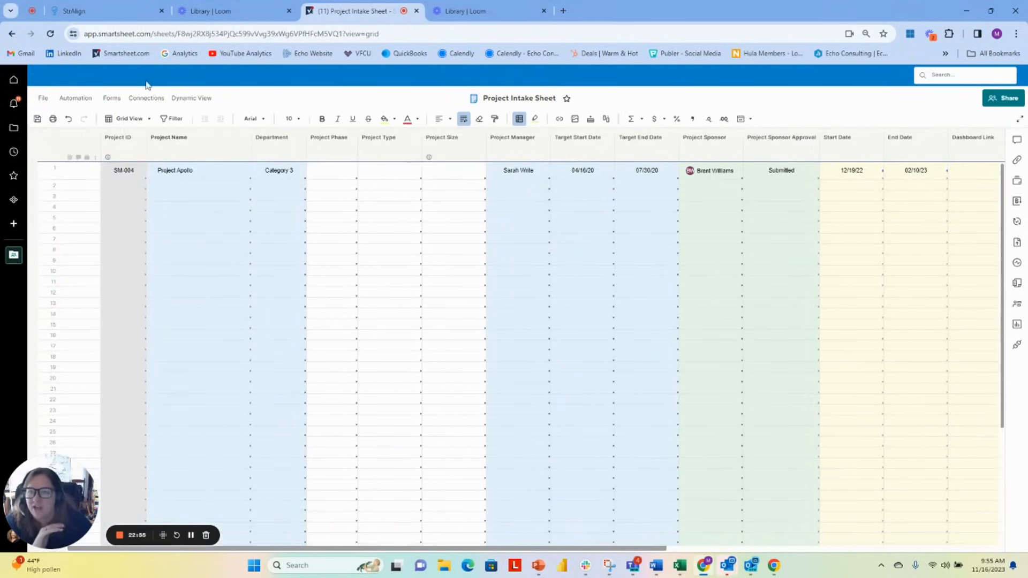
left_click(111, 98)
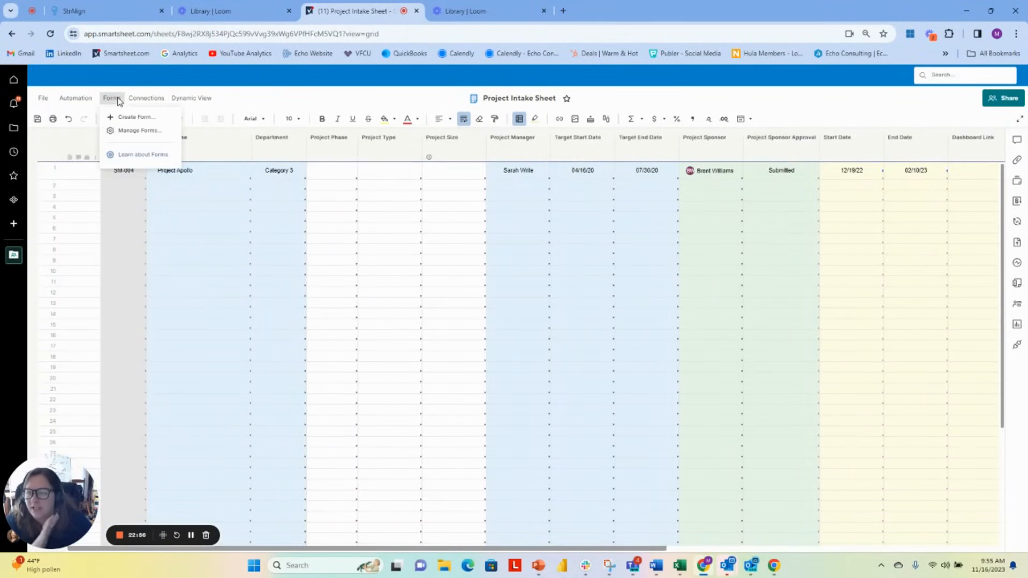
left_click(140, 131)
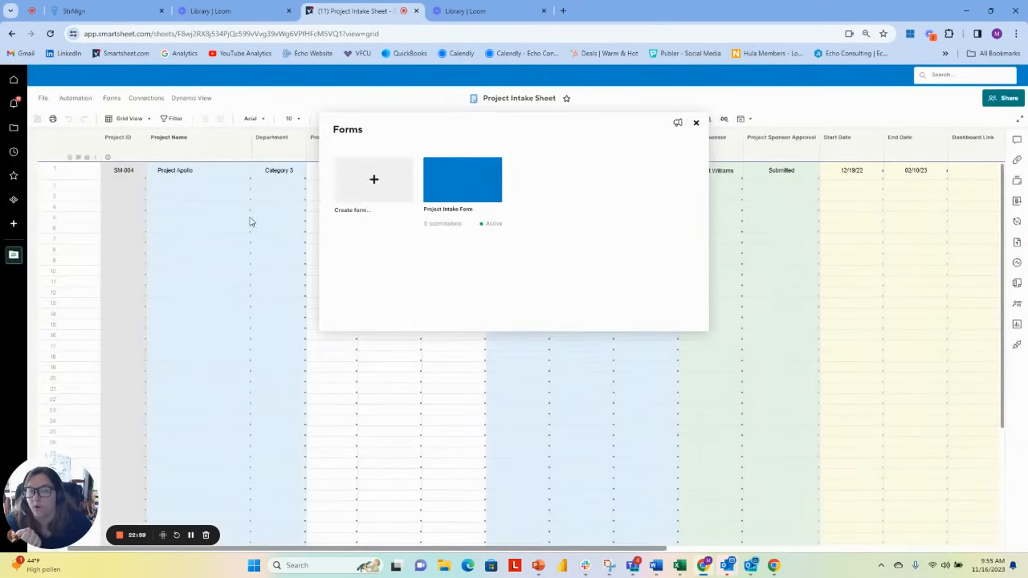
left_click(450, 195)
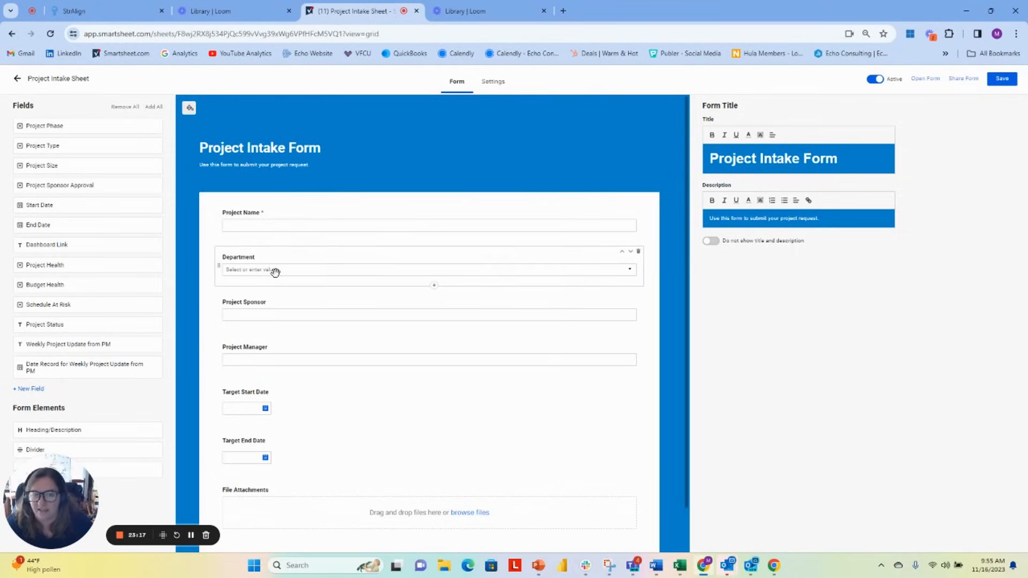
Step: Display the form's Department field as vertical radio buttons and remove the Project Manager field from the form
left_click(297, 255)
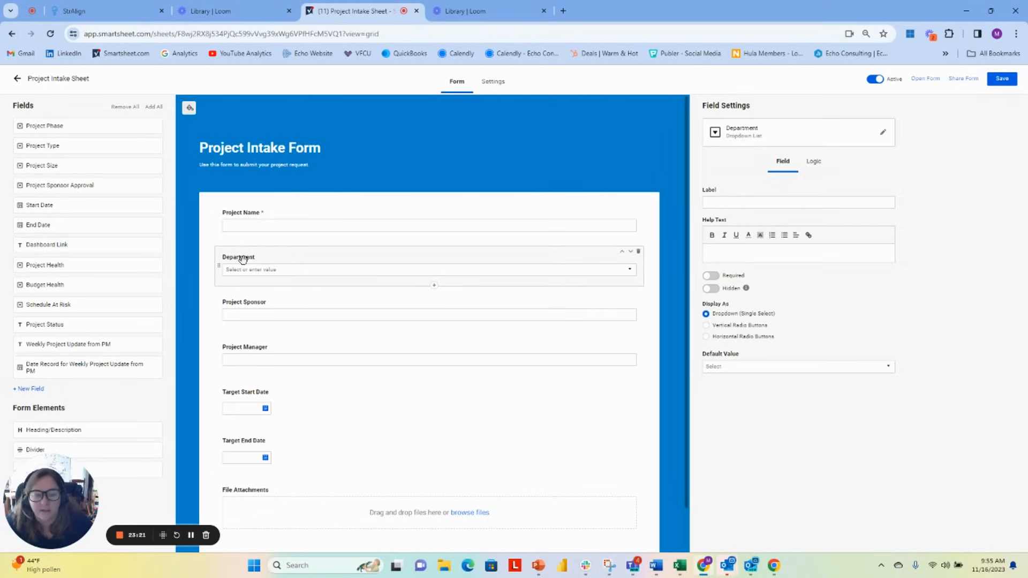
left_click(706, 325)
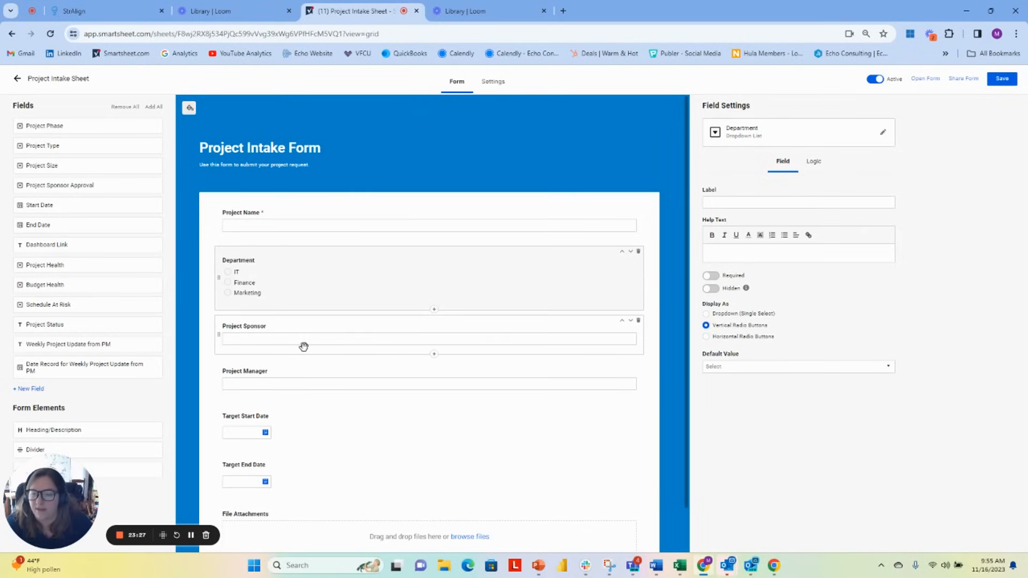
left_click(341, 375)
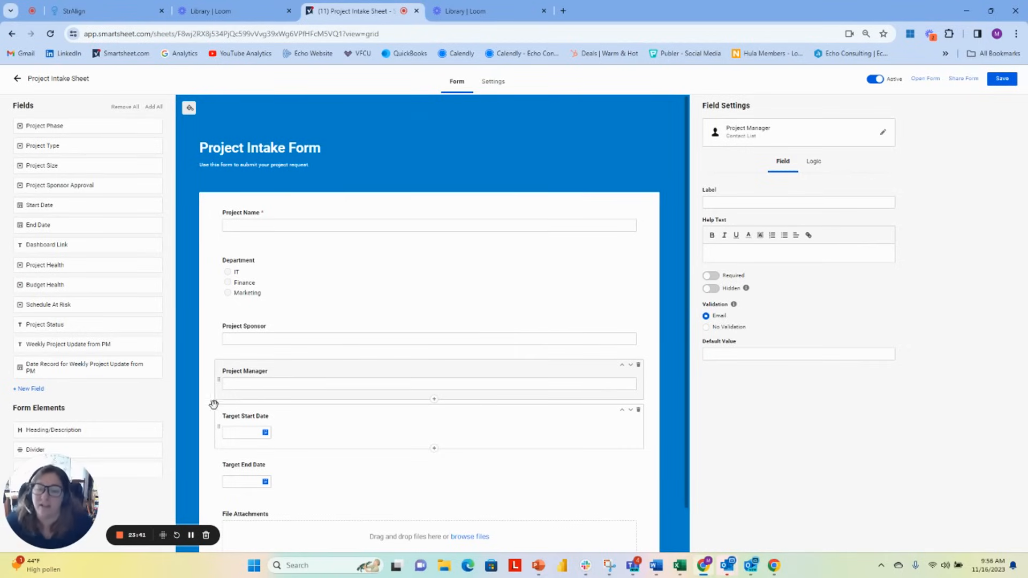
left_click(639, 366)
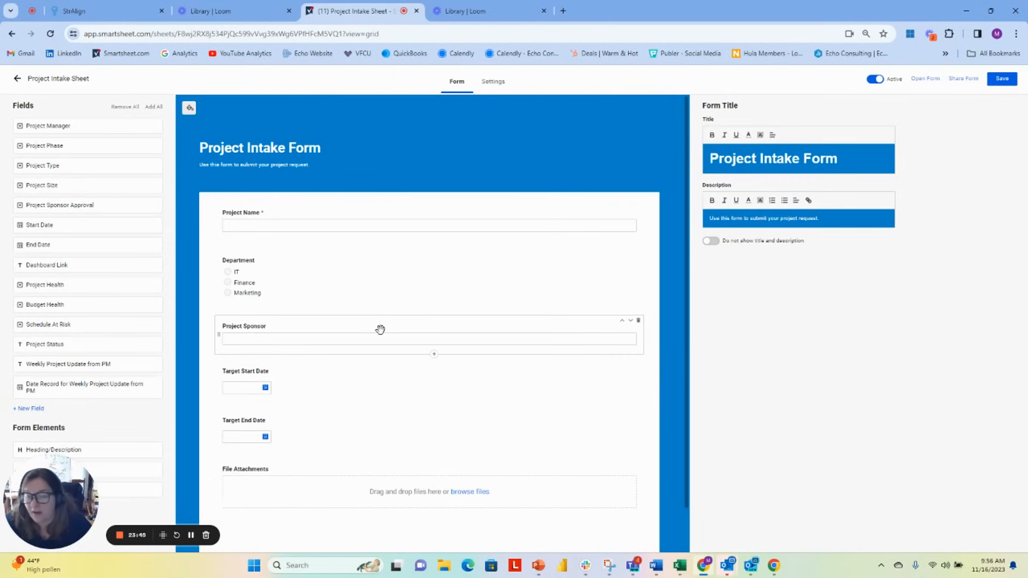
Step: Make the Project Sponsor field required and give it the help text "The person that is going to be paying for this project"
left_click(380, 329)
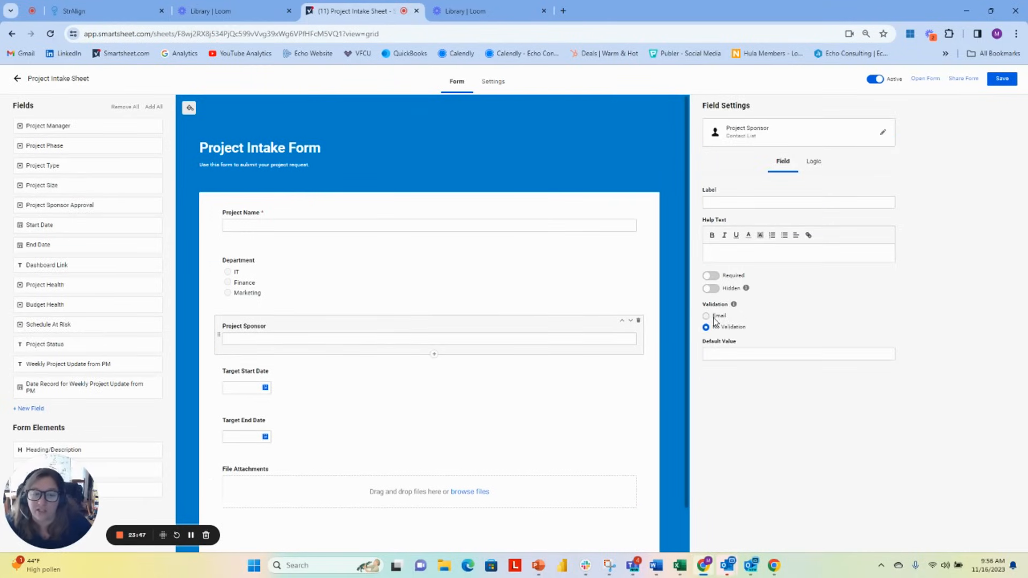
left_click(712, 276)
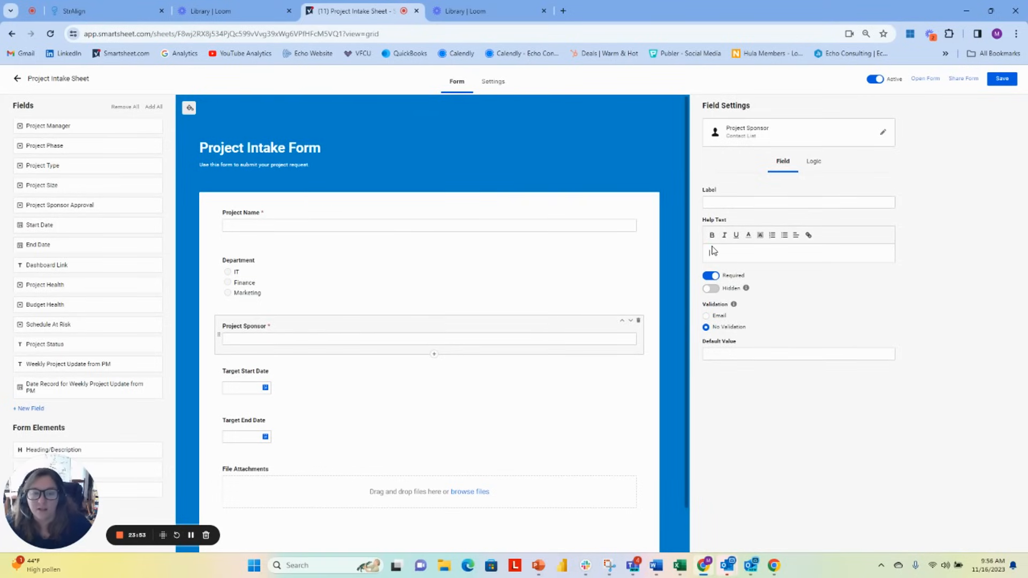
type("The per")
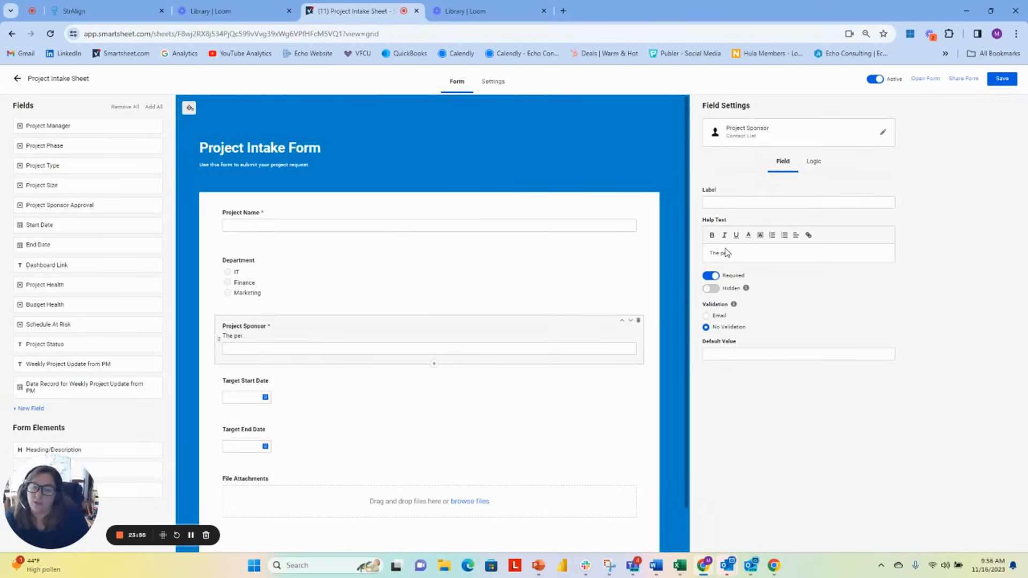
type("son that is going to be")
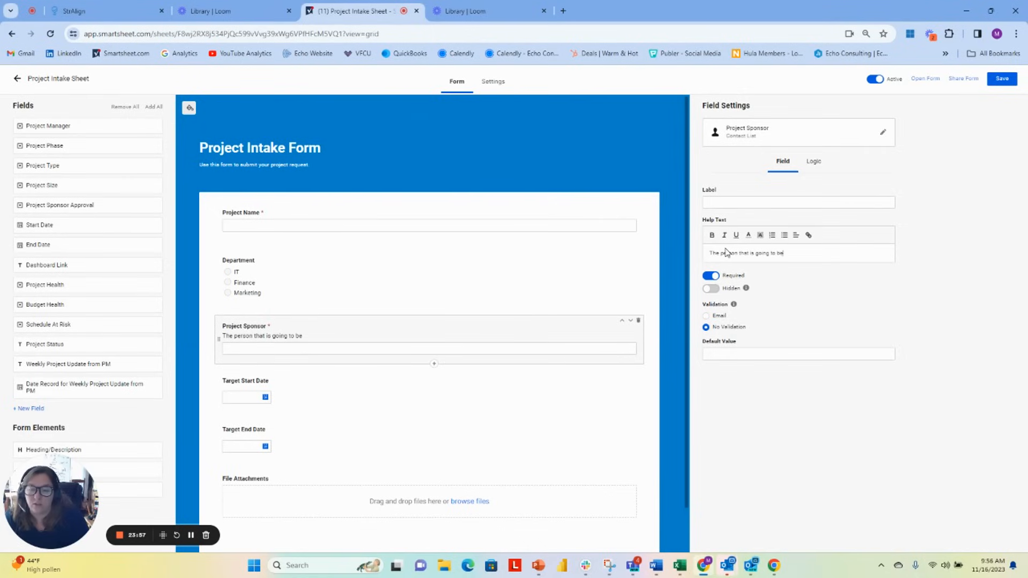
type(" paying for this")
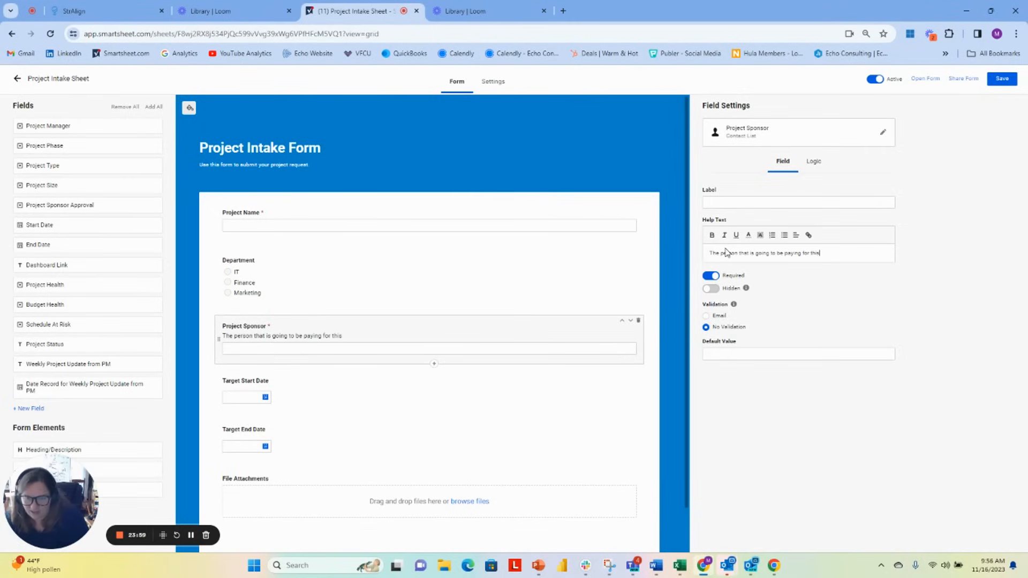
type(" project")
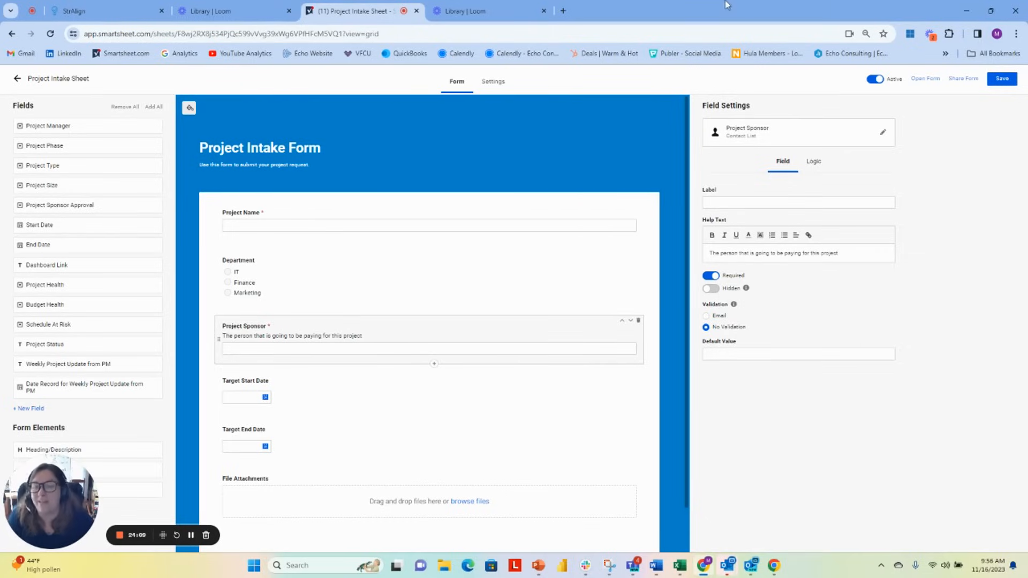
Step: Change the form's title to "New Projects Form"
left_click(269, 148)
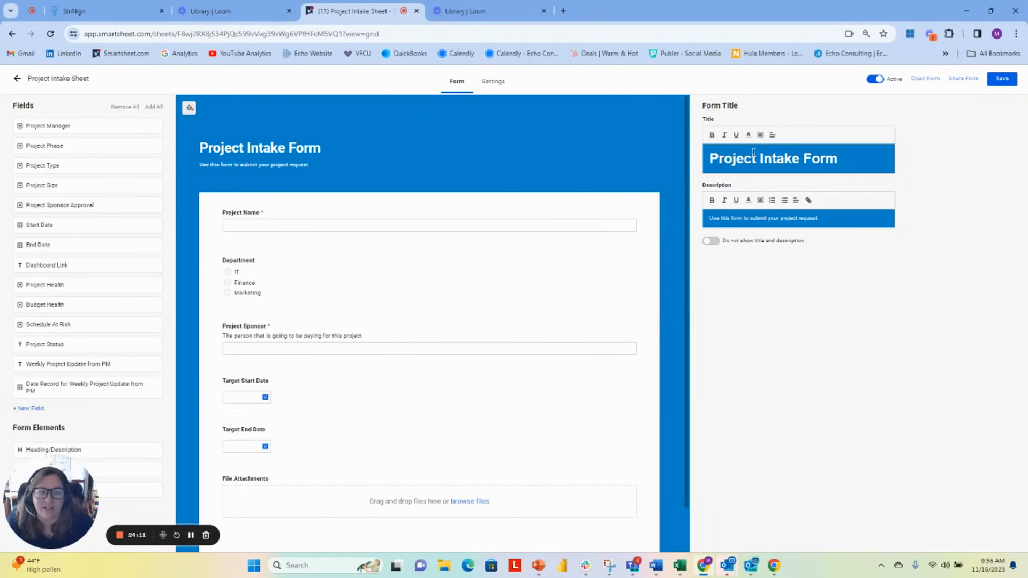
left_click_drag(800, 159, 711, 162)
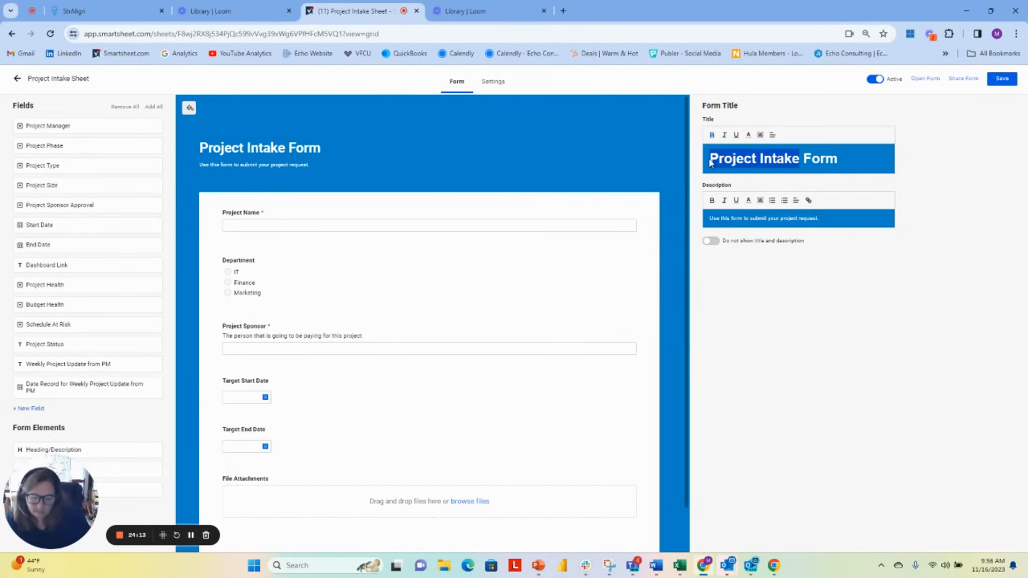
type("New Projects")
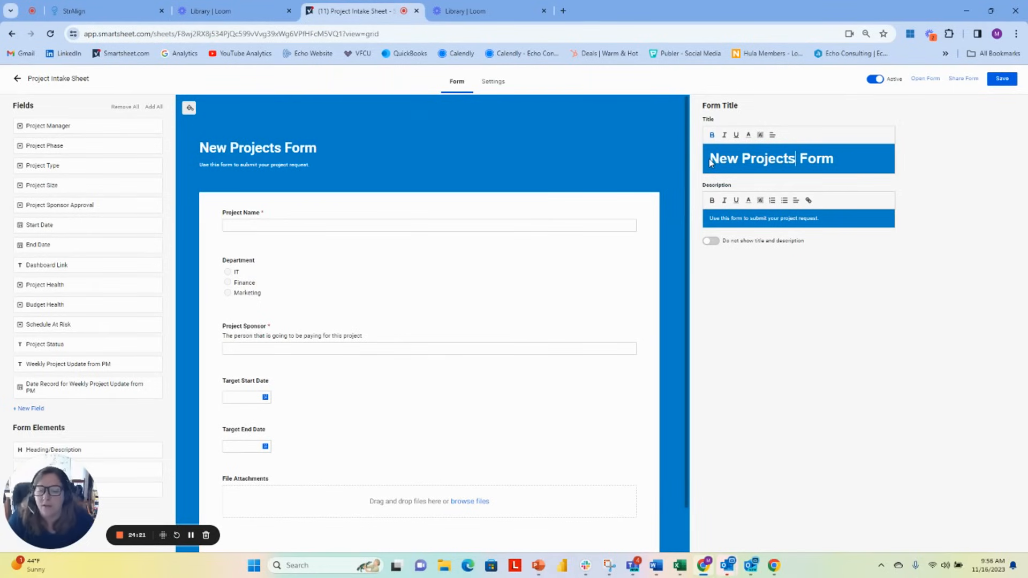
Step: Start a conditional logic rule on the form's Department field for the value IT
scroll(431, 312, "down", 1)
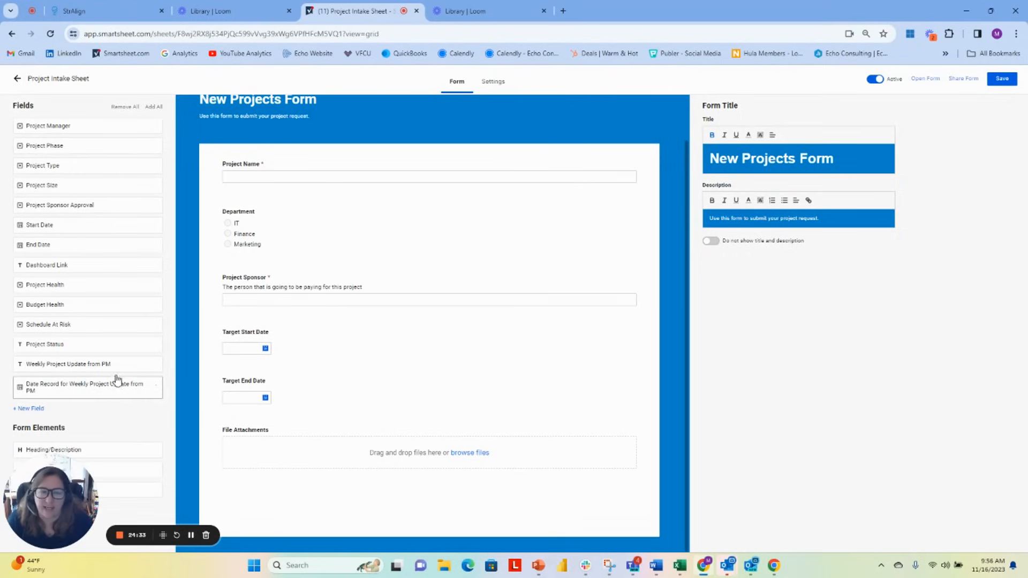
scroll(356, 311, "up", 1)
left_click(339, 277)
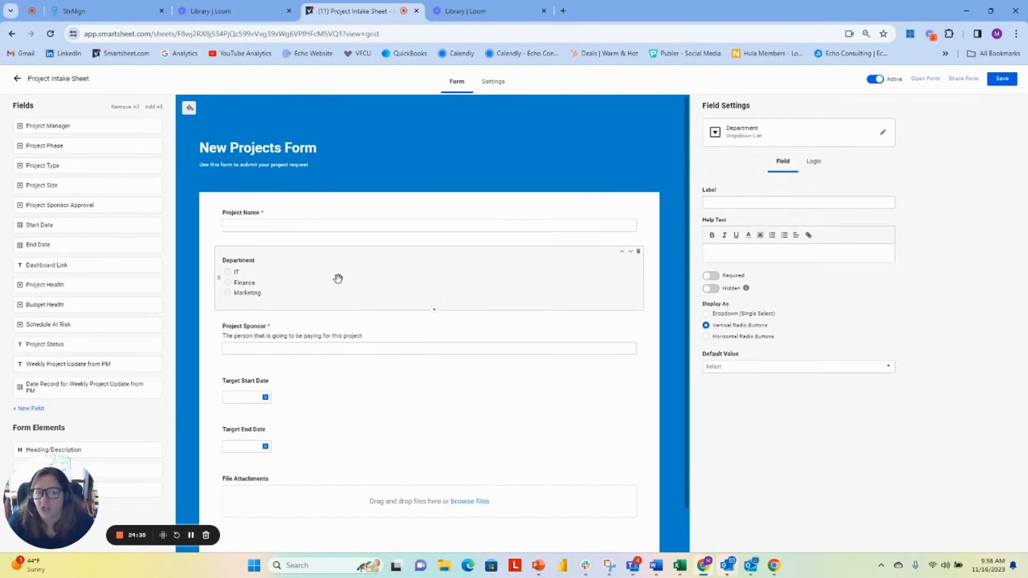
left_click(814, 163)
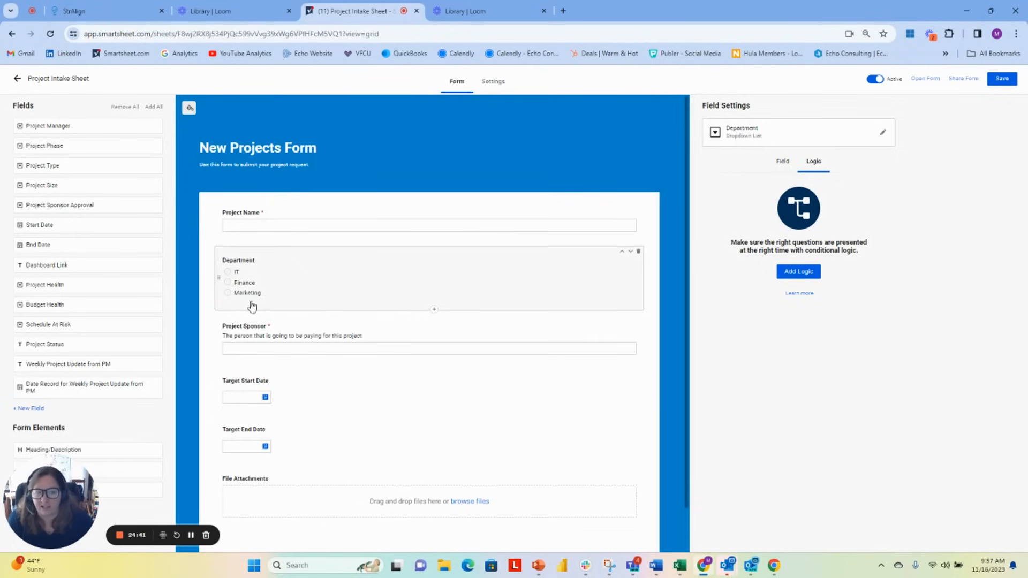
left_click(814, 271)
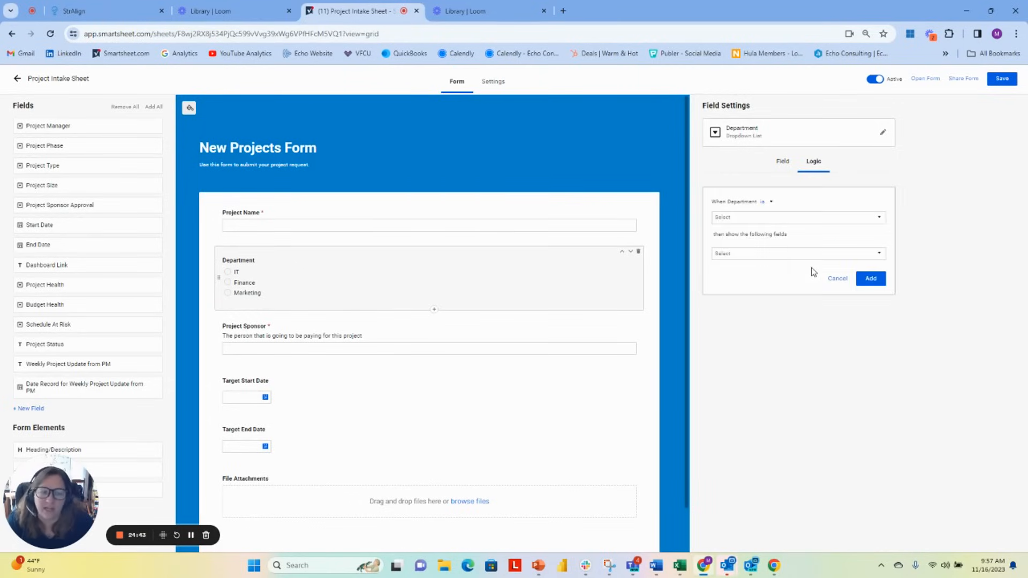
left_click(739, 218)
left_click(723, 230)
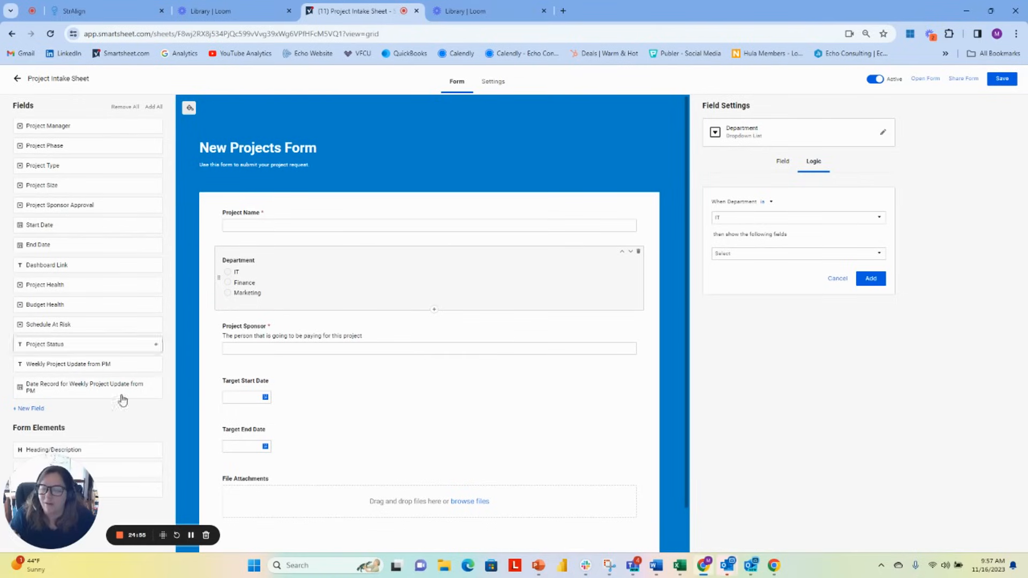
Step: Start a new dropdown-list field named "Technology" for the form
left_click(31, 408)
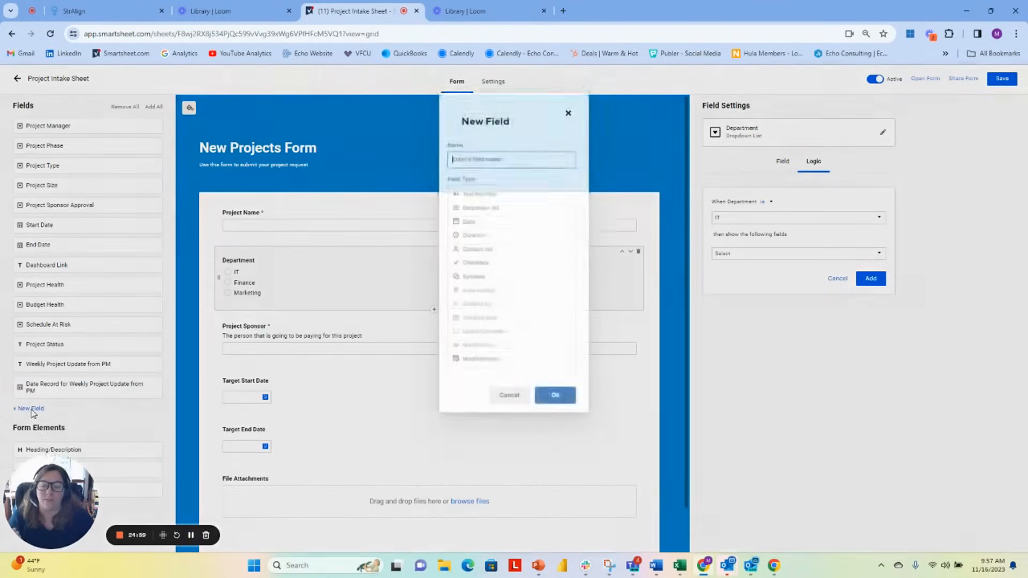
left_click(479, 206)
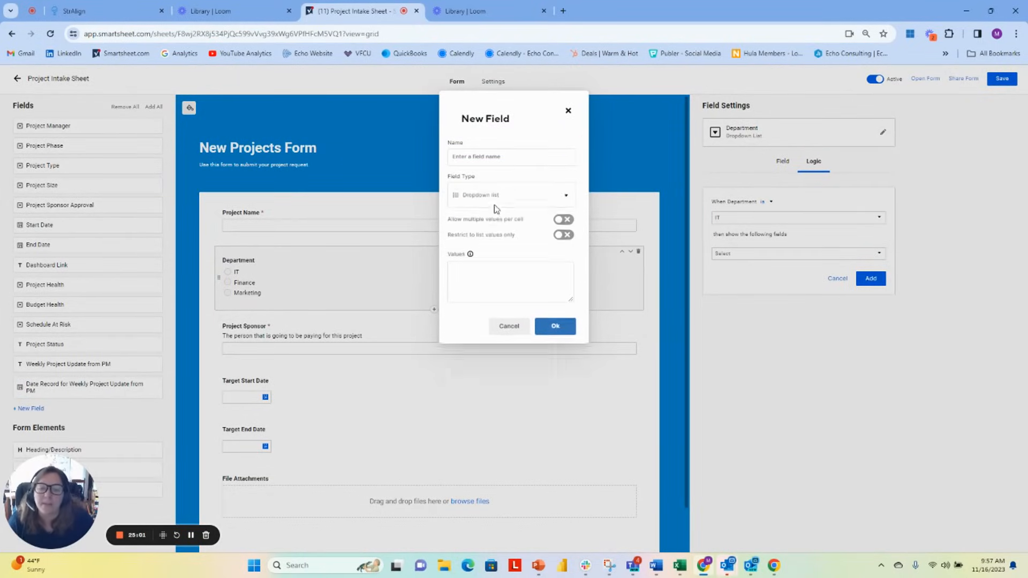
left_click(478, 157)
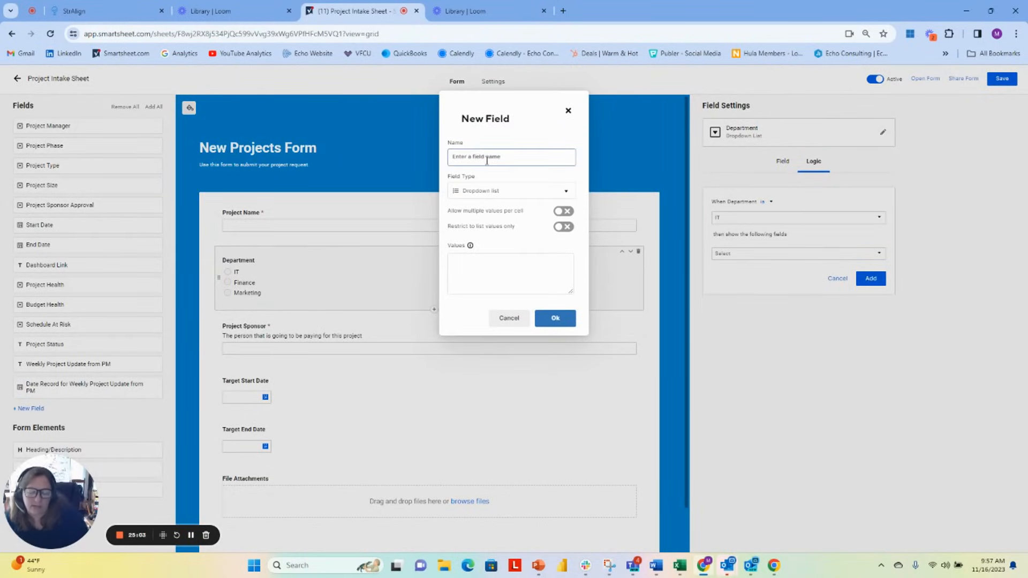
type("Techn")
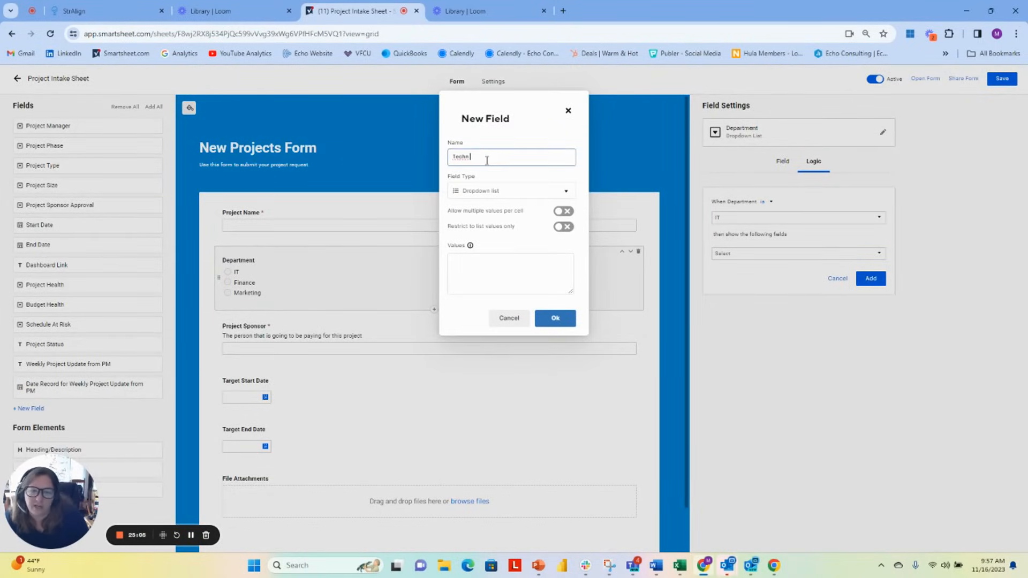
type("ology")
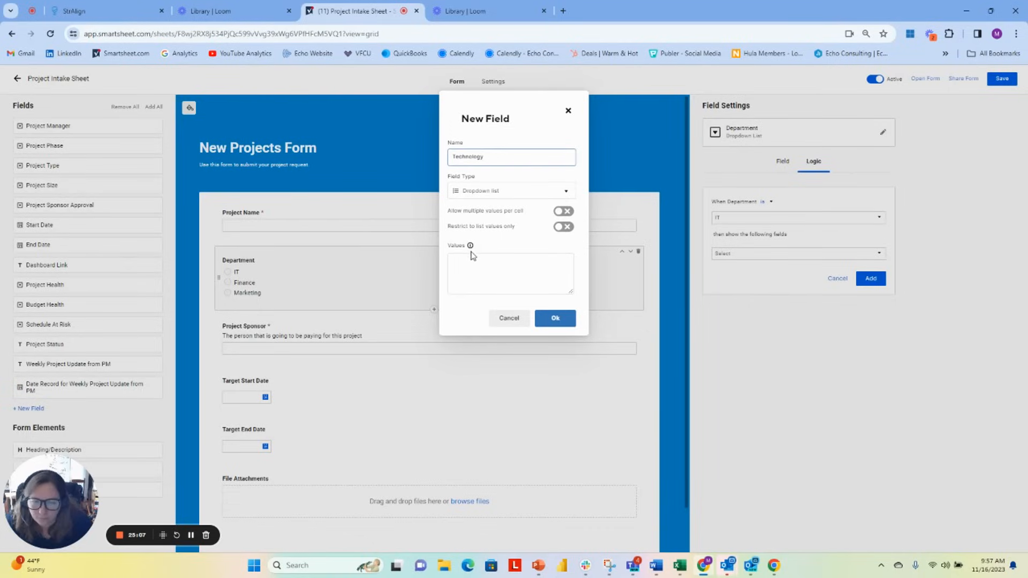
Step: Give the Technology field the values Smartsheet, Quickbooks, SAP, Salesforce and JIRA, and create it
left_click(489, 261)
type("Smartshe")
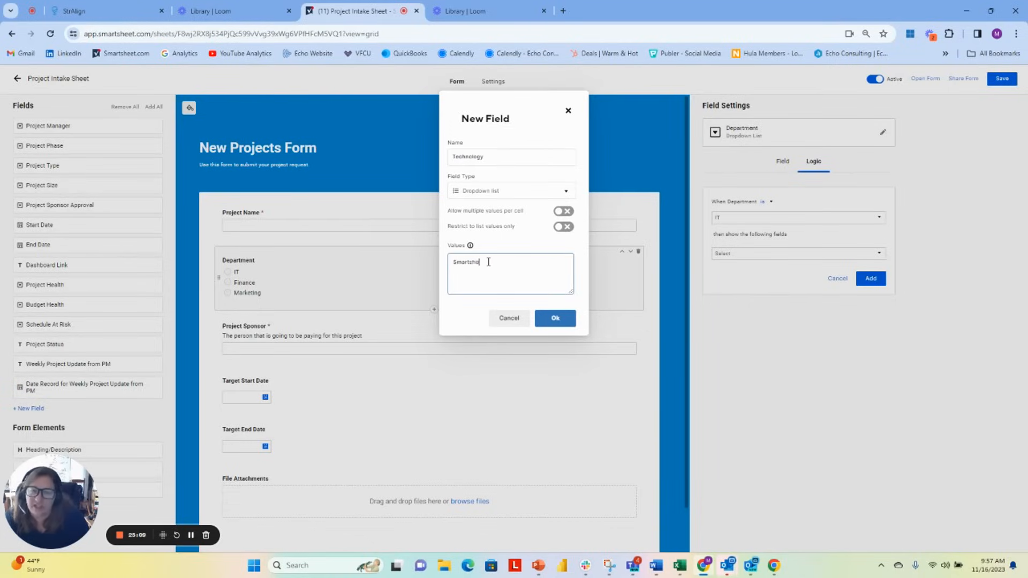
type("et Quick")
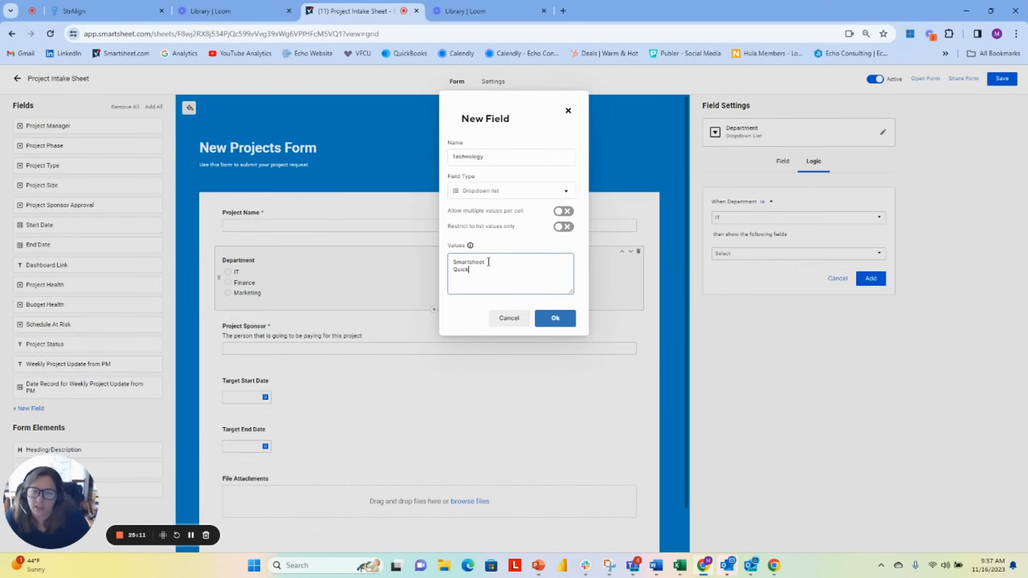
type("books")
key("Return")
type("S")
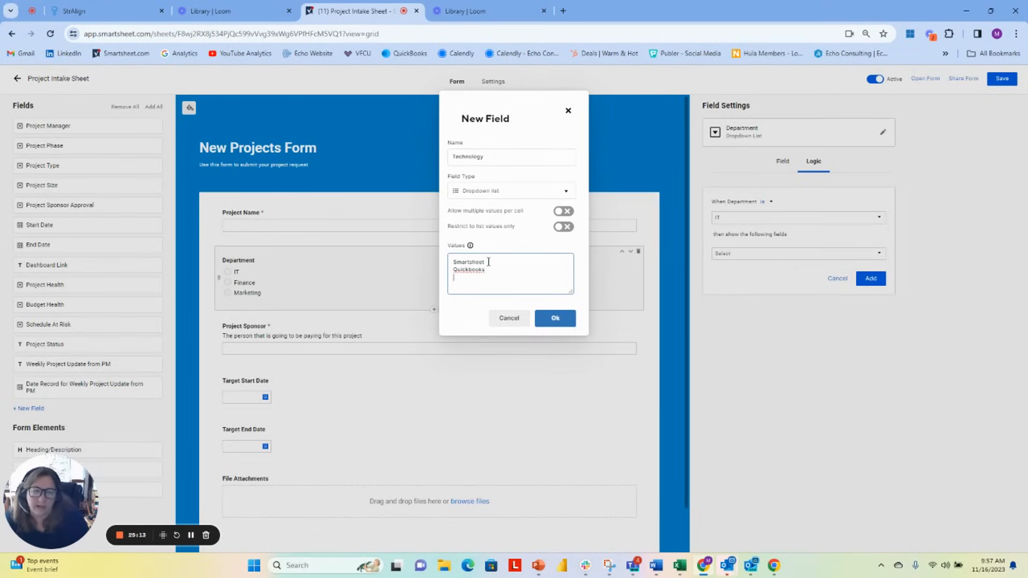
type("AP")
key("Return")
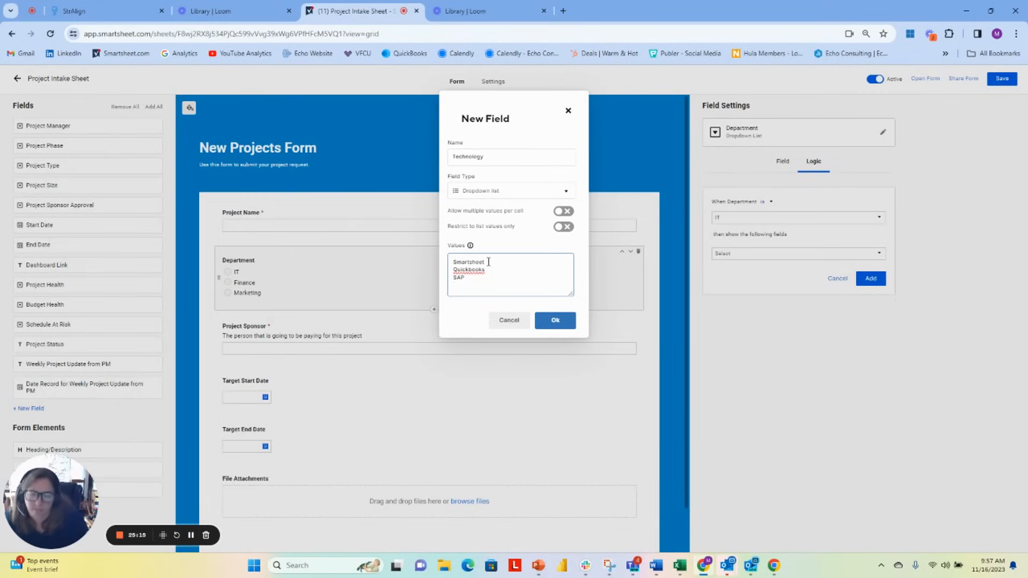
type("Salesf")
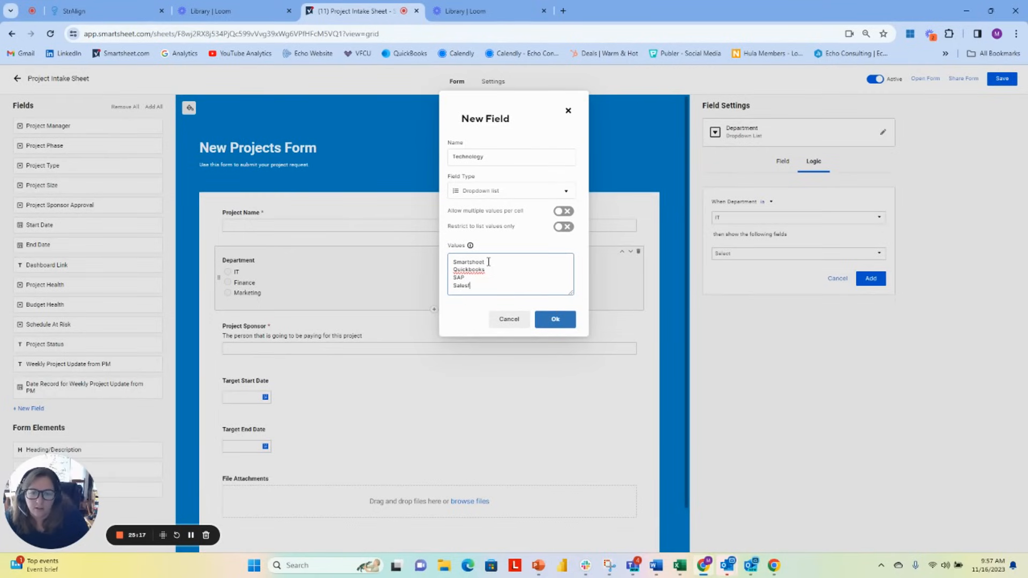
type("orce")
key("Return")
type("JIRA")
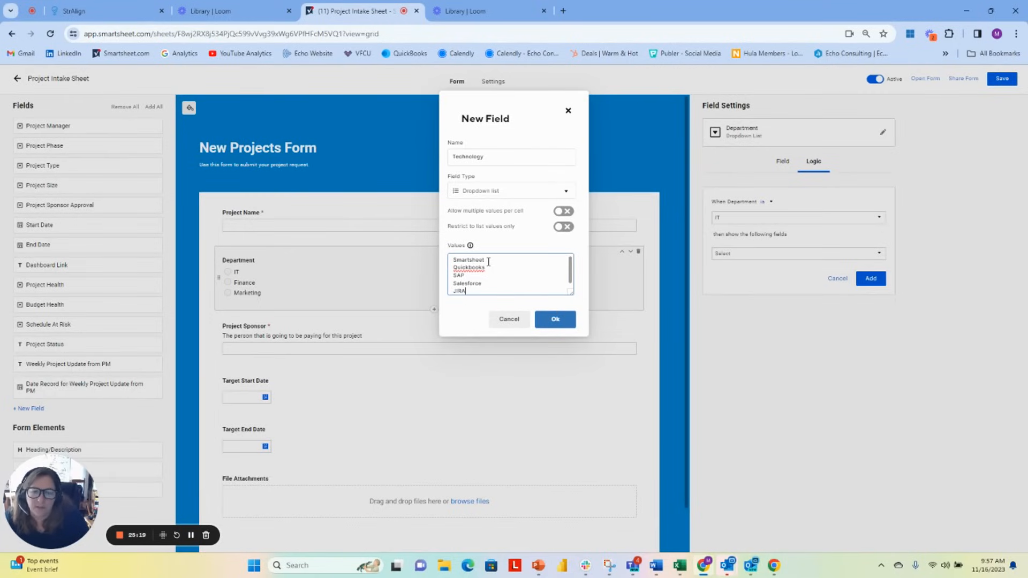
left_click(563, 324)
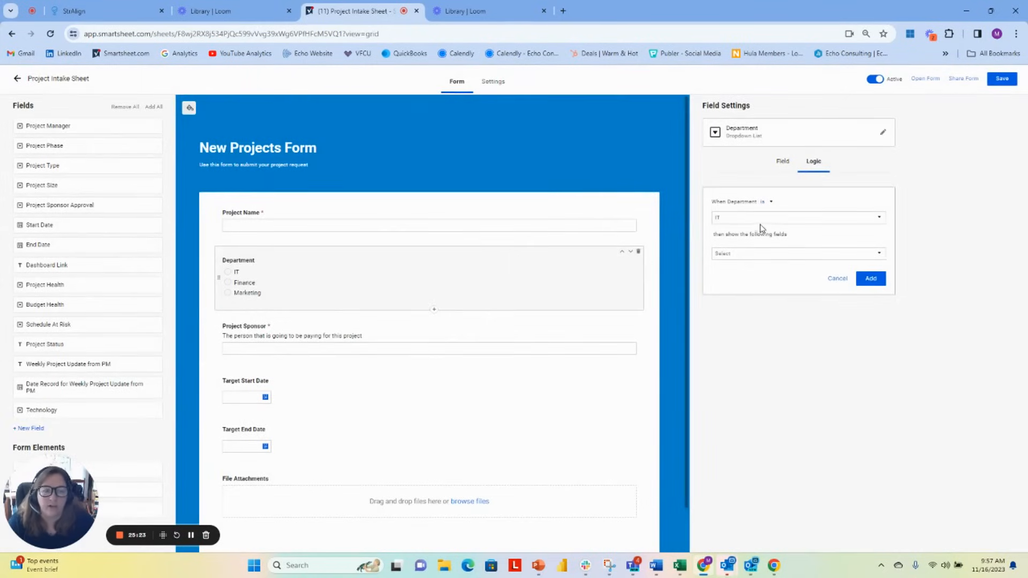
Step: Try to choose Technology as the field shown by the Department logic rule
left_click(731, 255)
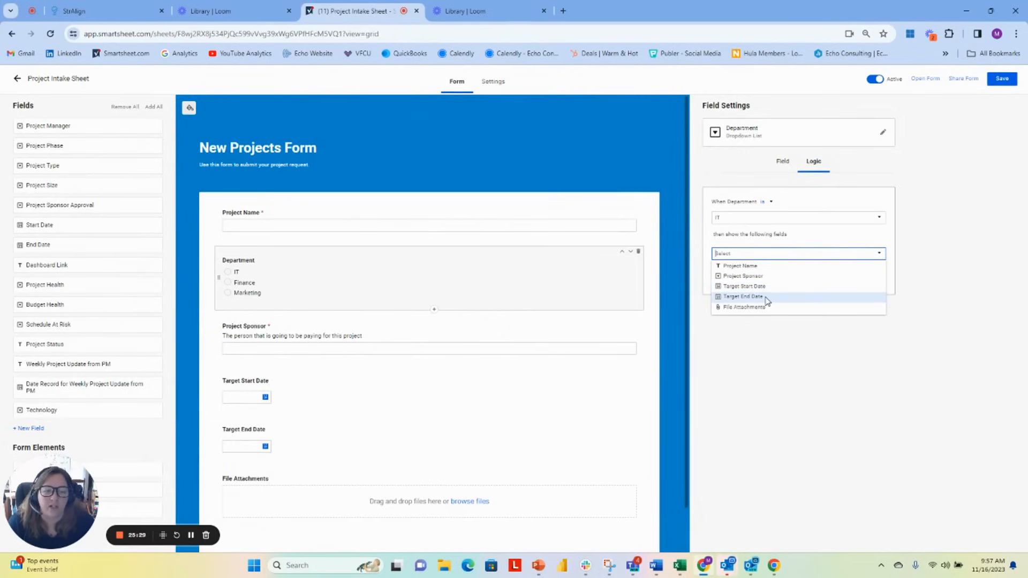
left_click(784, 257)
left_click(784, 258)
type("t")
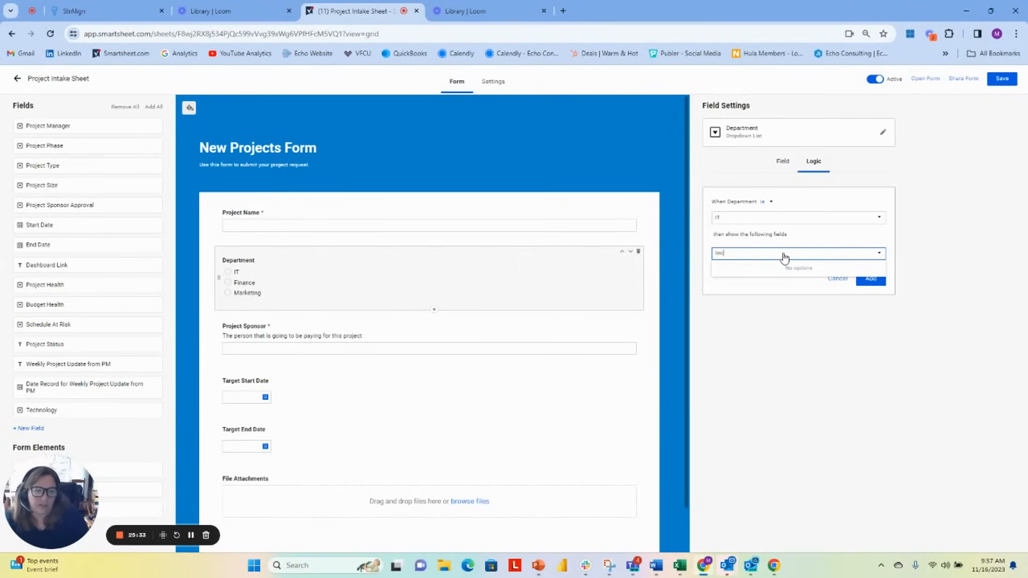
key("BackSpace")
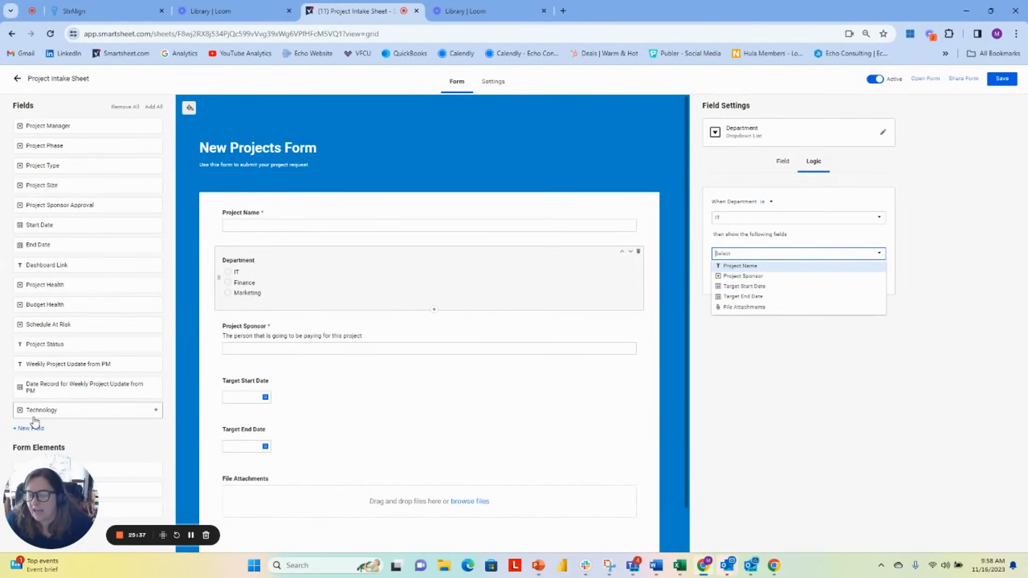
Step: Place the Technology field below Department on the form and add a Department logic rule showing Technology when Department is IT
left_click_drag(34, 411, 239, 325)
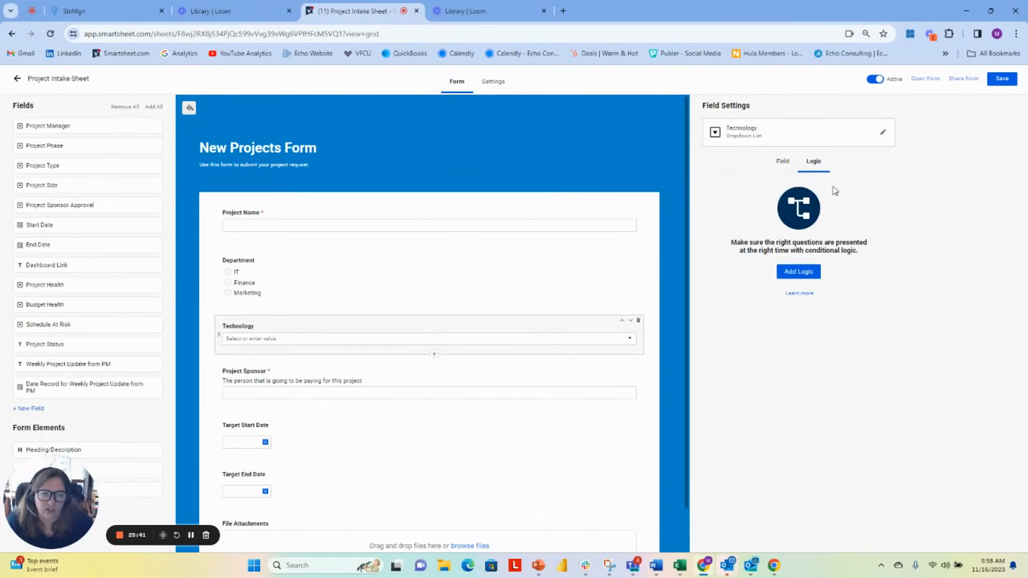
left_click(298, 281)
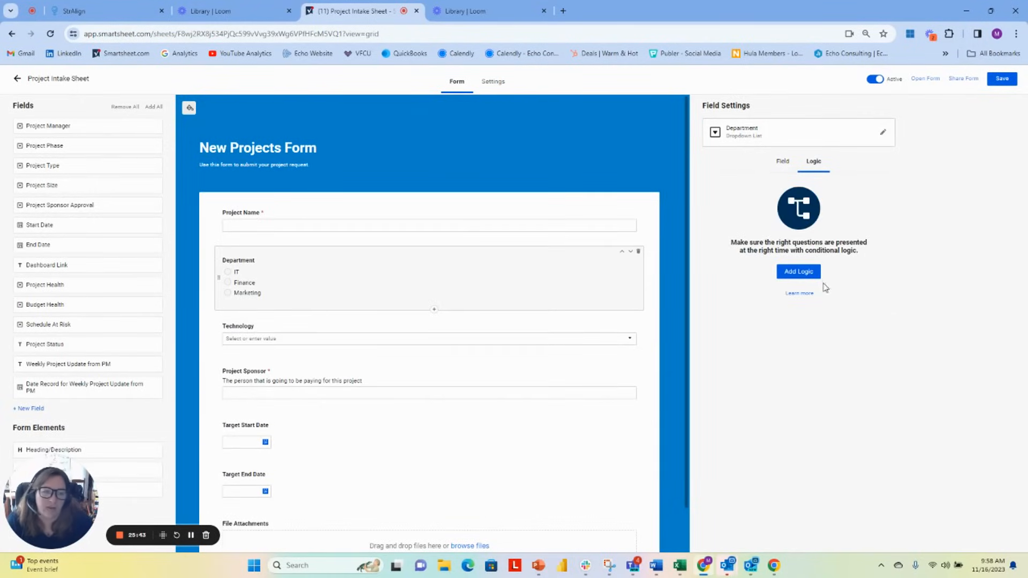
left_click(809, 272)
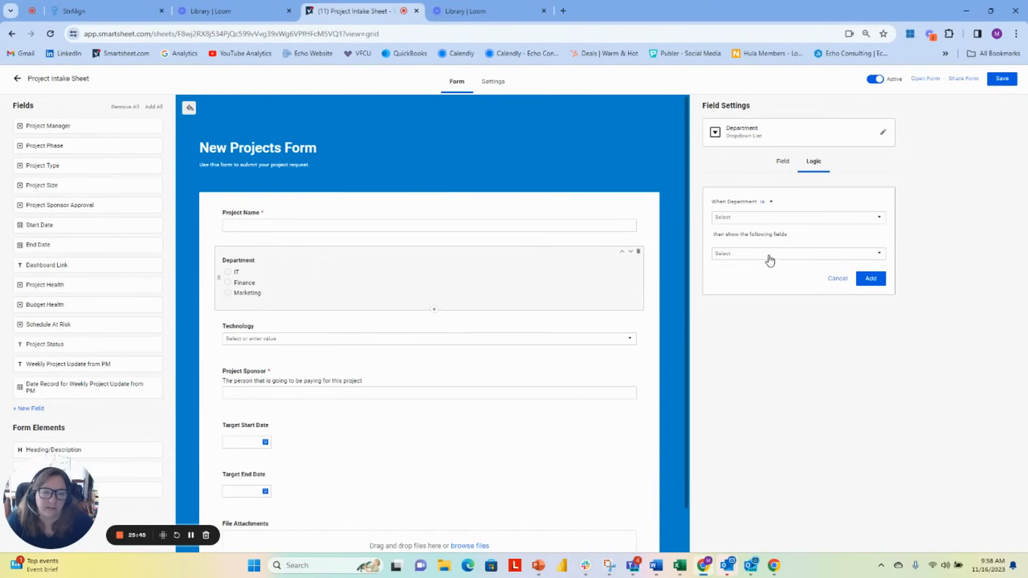
left_click(764, 218)
left_click(737, 231)
left_click(737, 255)
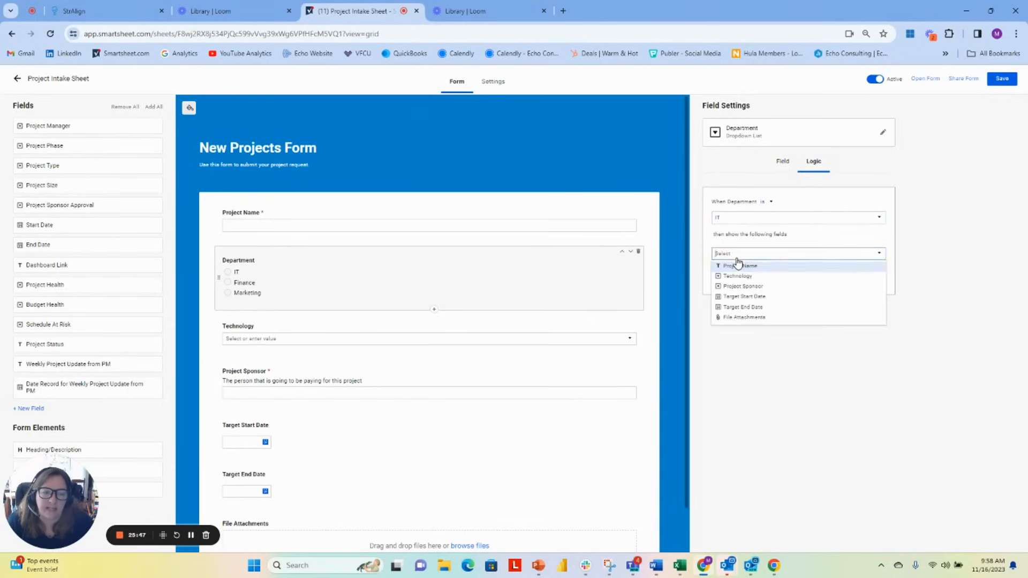
left_click(750, 276)
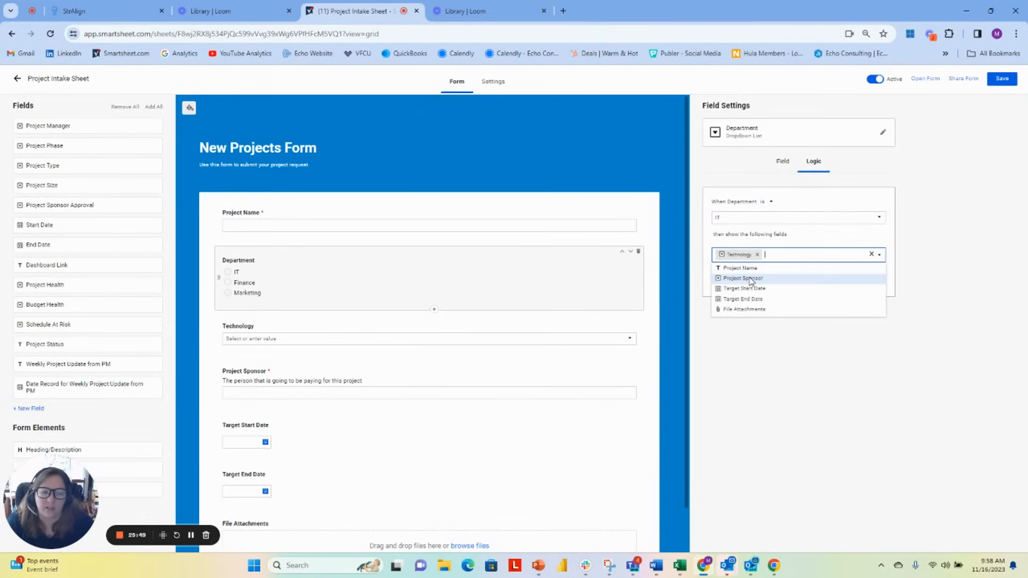
left_click(908, 278)
left_click(883, 282)
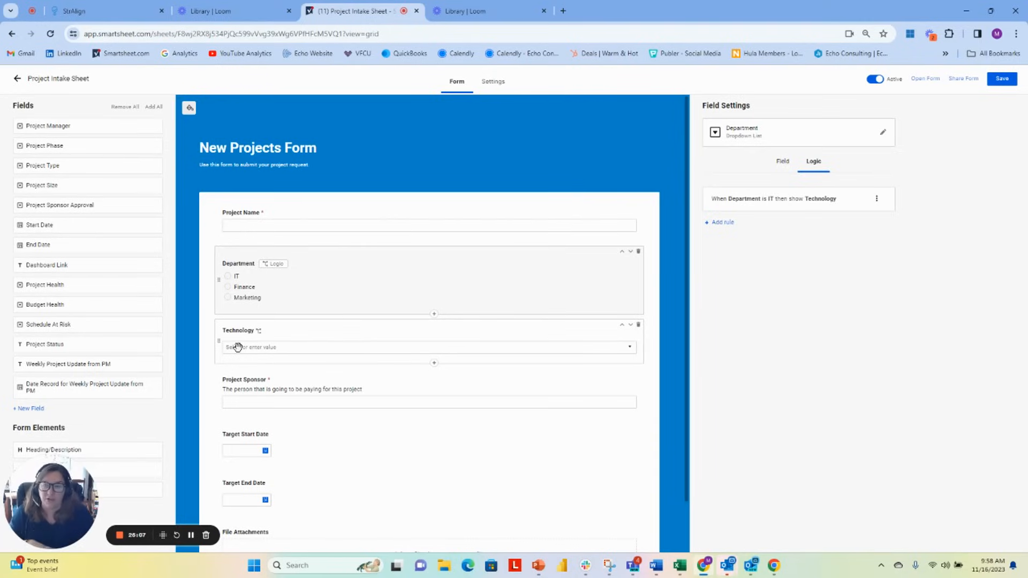
Step: Save the form changes, return to the sheet and show the contents of the Project Management Office workspace
left_click(18, 79)
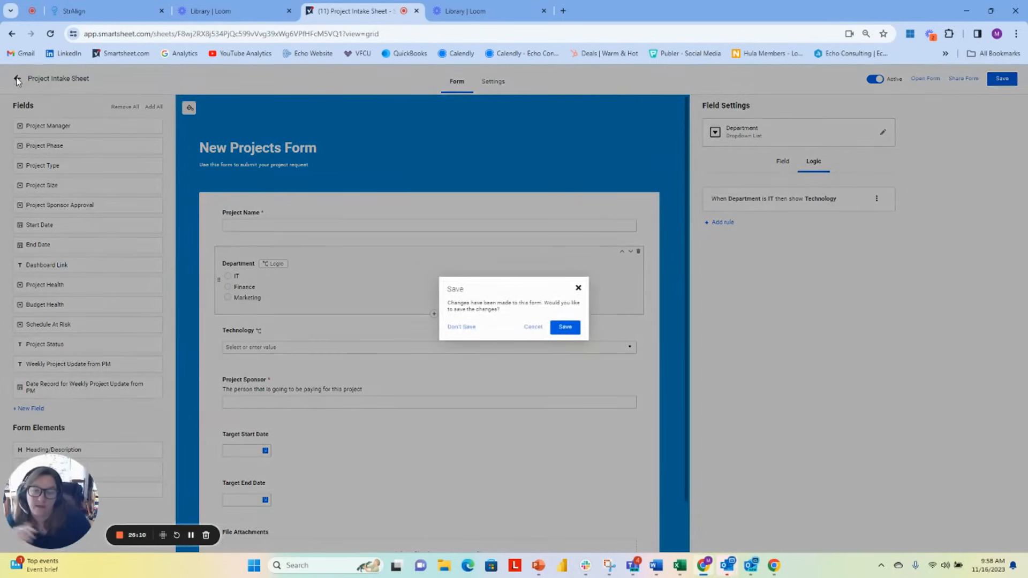
left_click(567, 331)
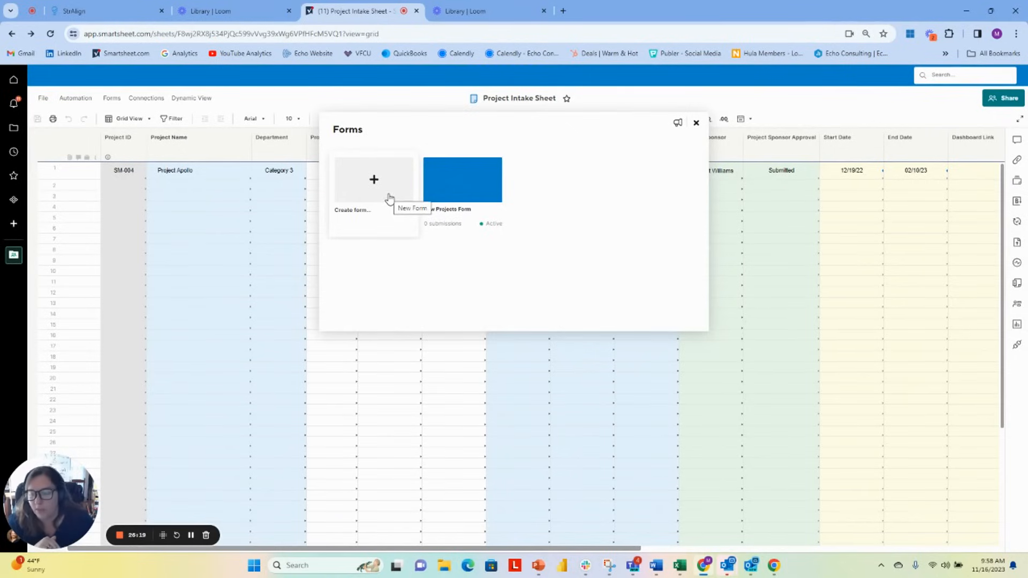
mouse_move(443, 194)
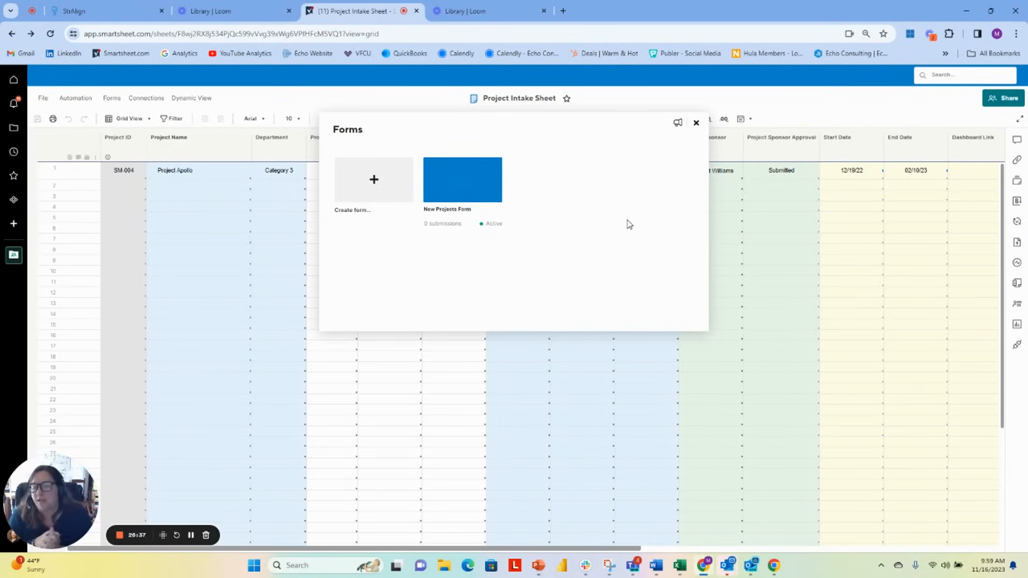
left_click(697, 124)
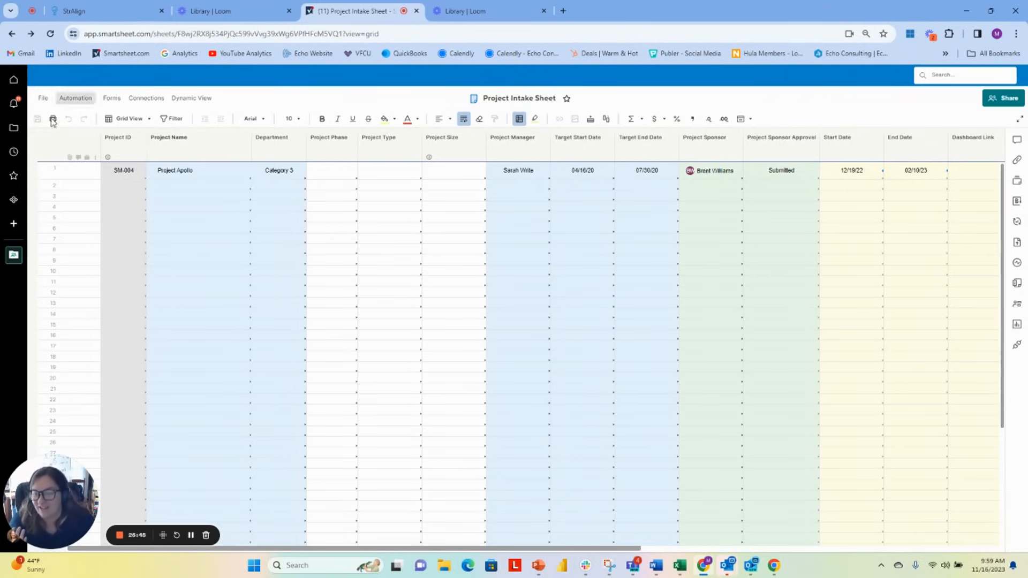
left_click(15, 256)
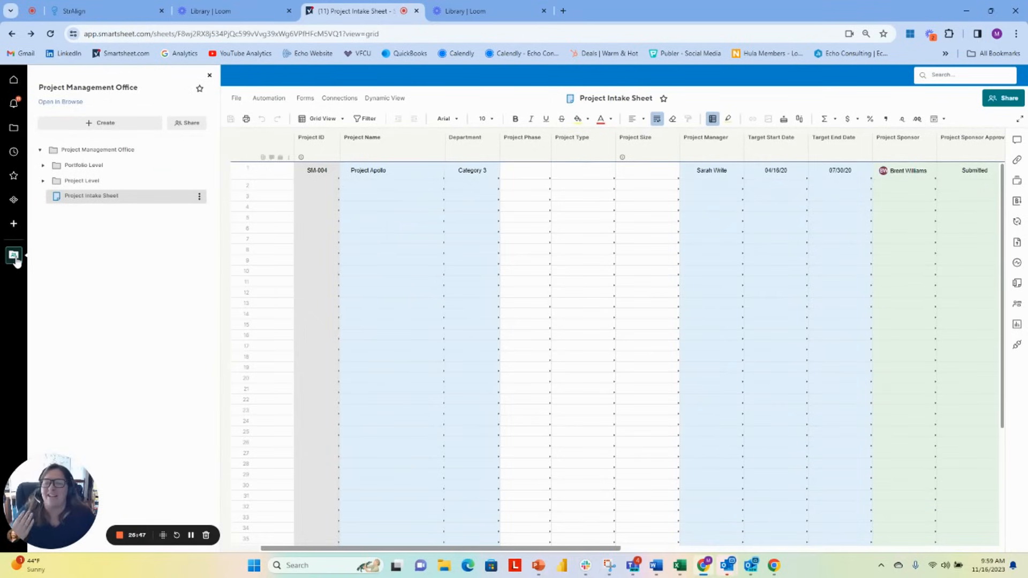